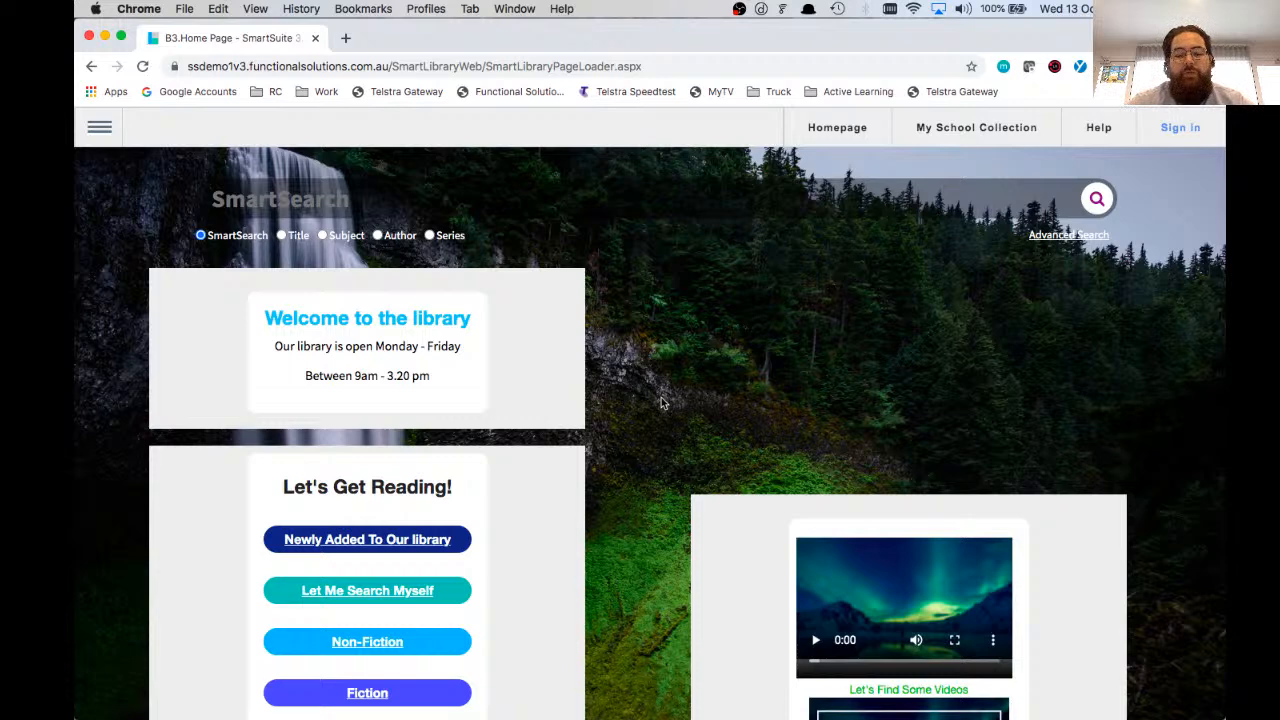
Step: Open the Google homepage in a new browser tab
key(super+t)
text(www.goog)
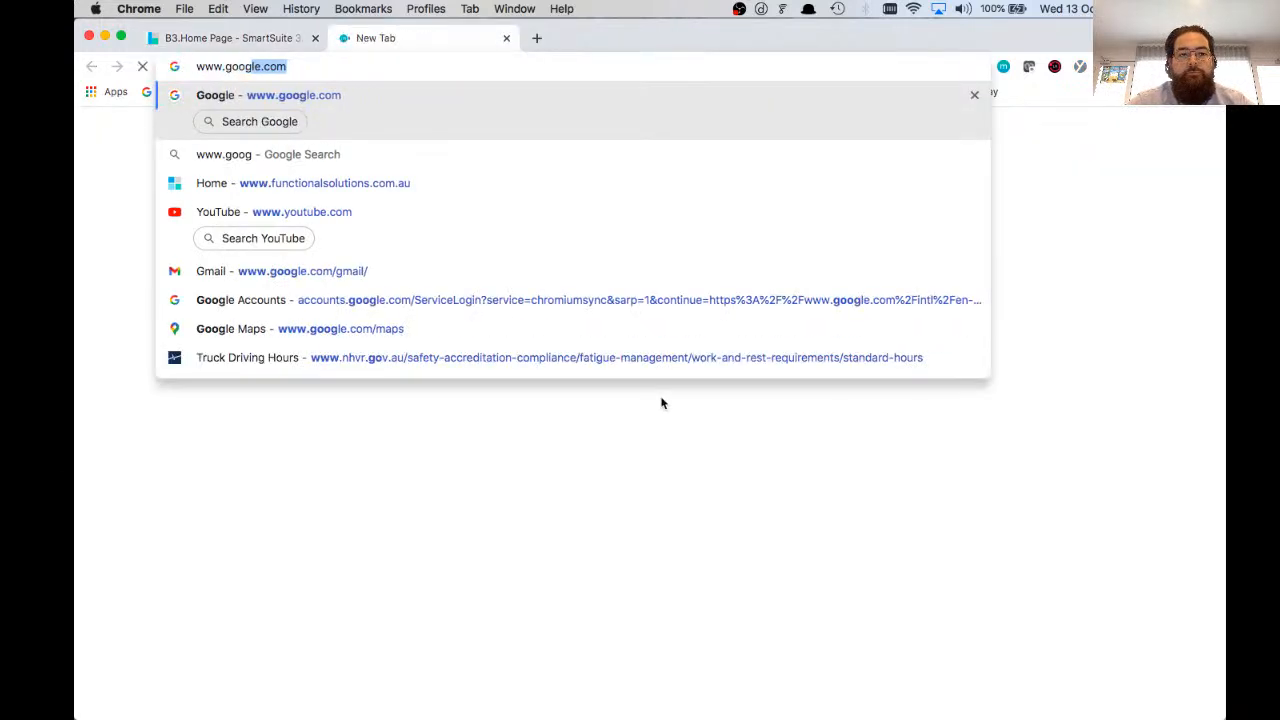
key(Return)
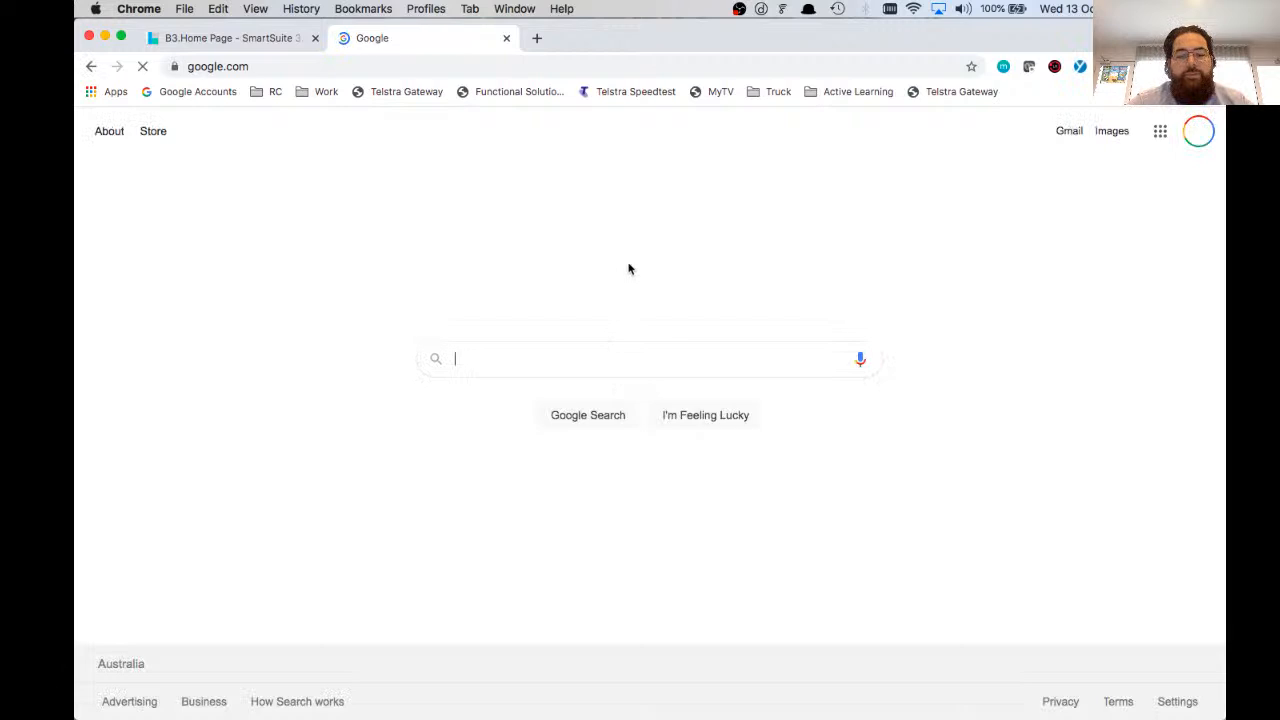
Step: Search Google for "scis z3950" and open the SCIS help article "How do I set up Z39.50?"
text(scis )
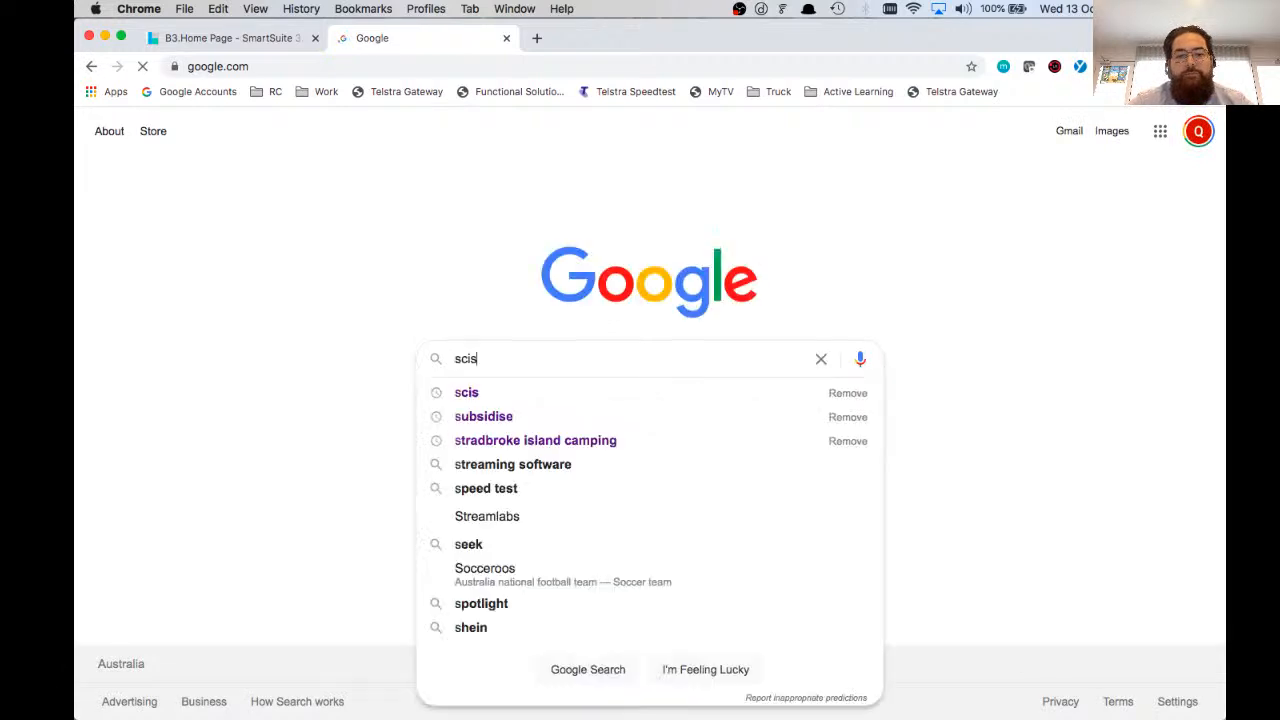
text(z3950)
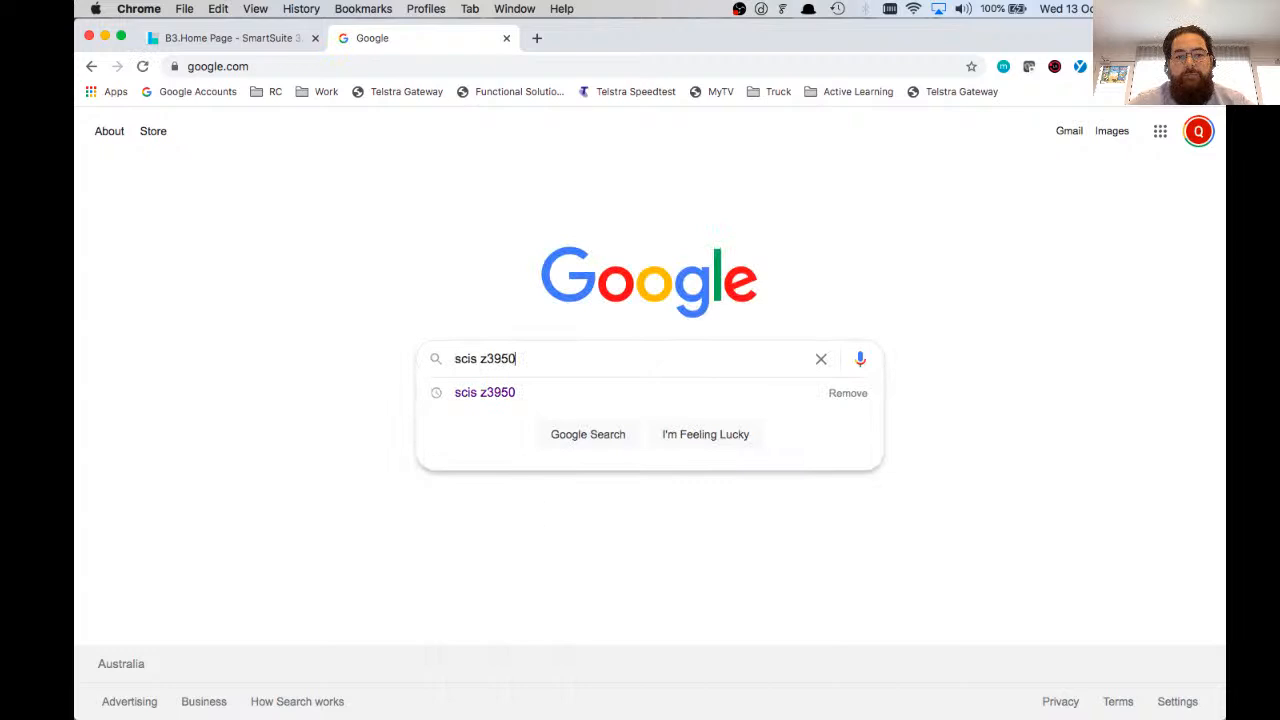
key(Return)
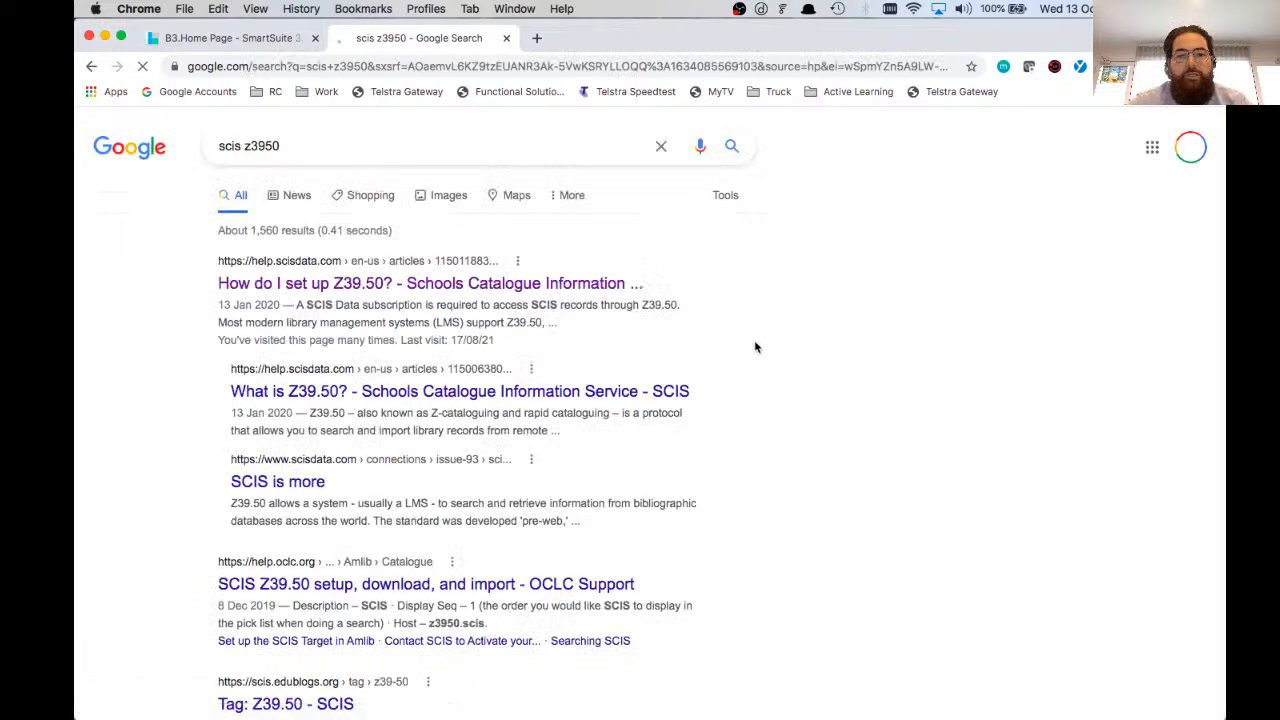
click(515, 284)
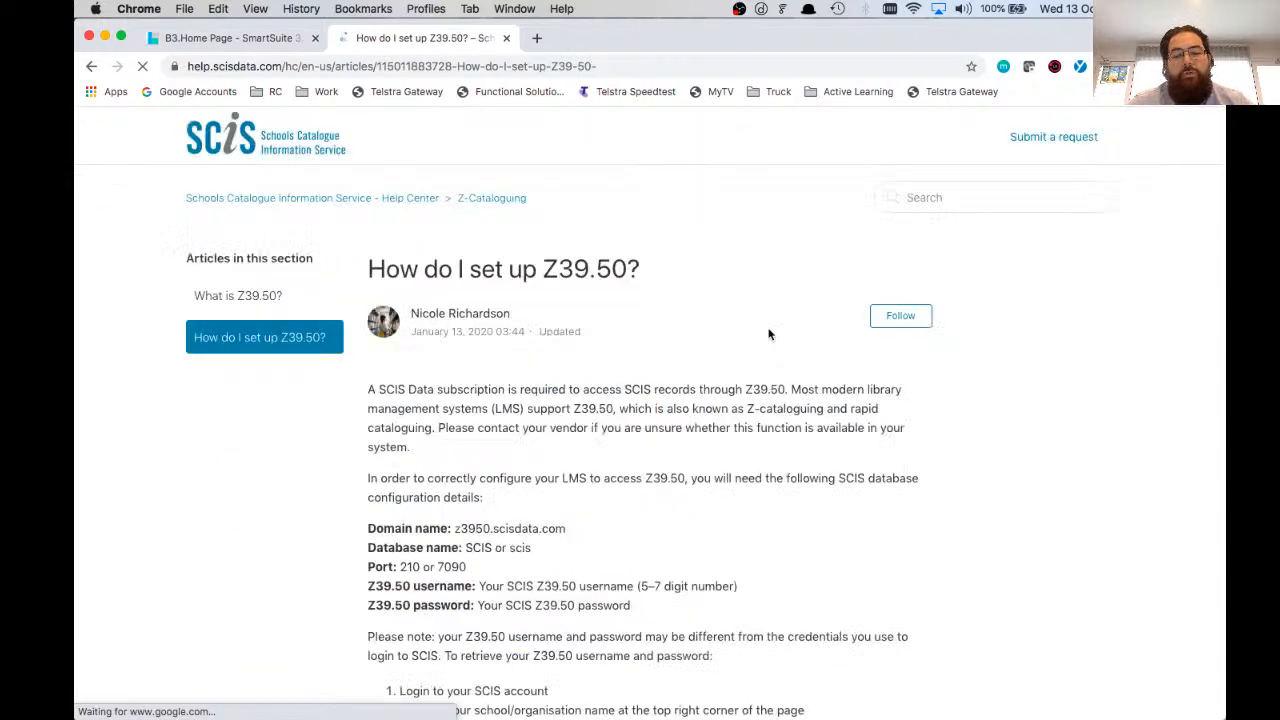
Step: Review the article's SCIS database configuration details and the instructions for retrieving the Z39.50 username and password
scroll(769, 334, down, 3)
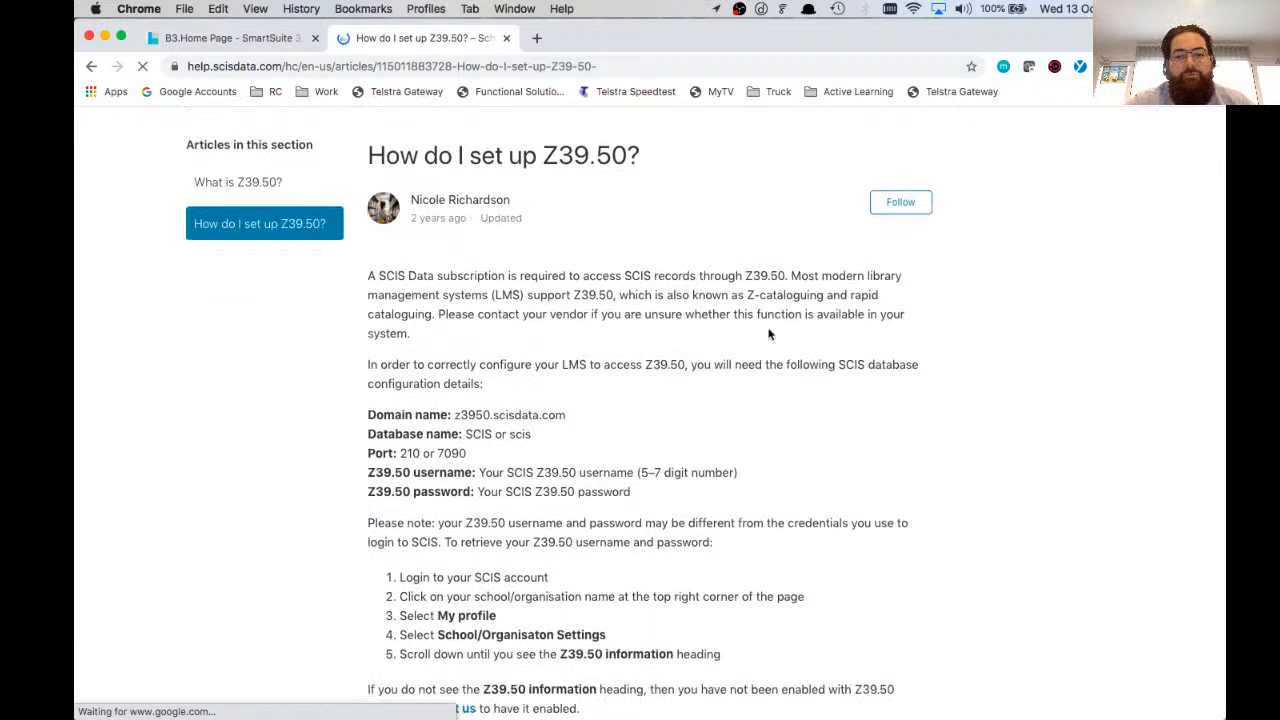
scroll(769, 334, down, 3)
drag(447, 431, 584, 503)
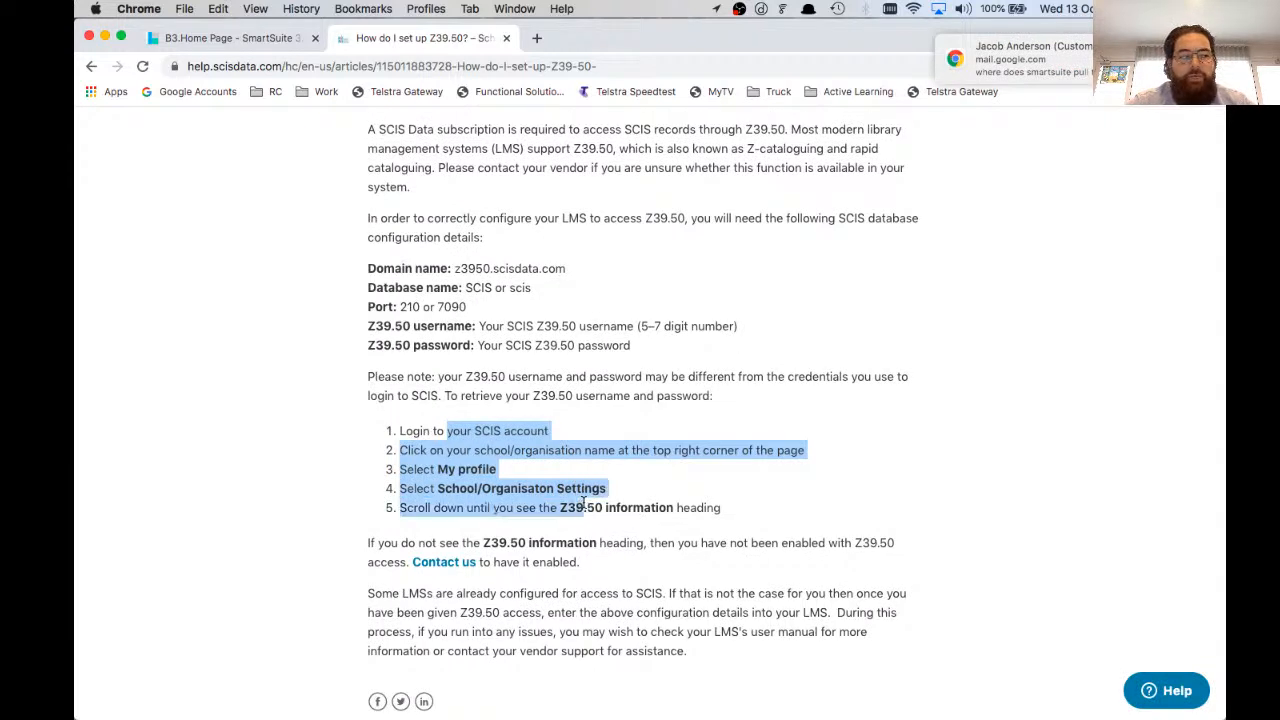
drag(584, 507, 678, 520)
click(678, 520)
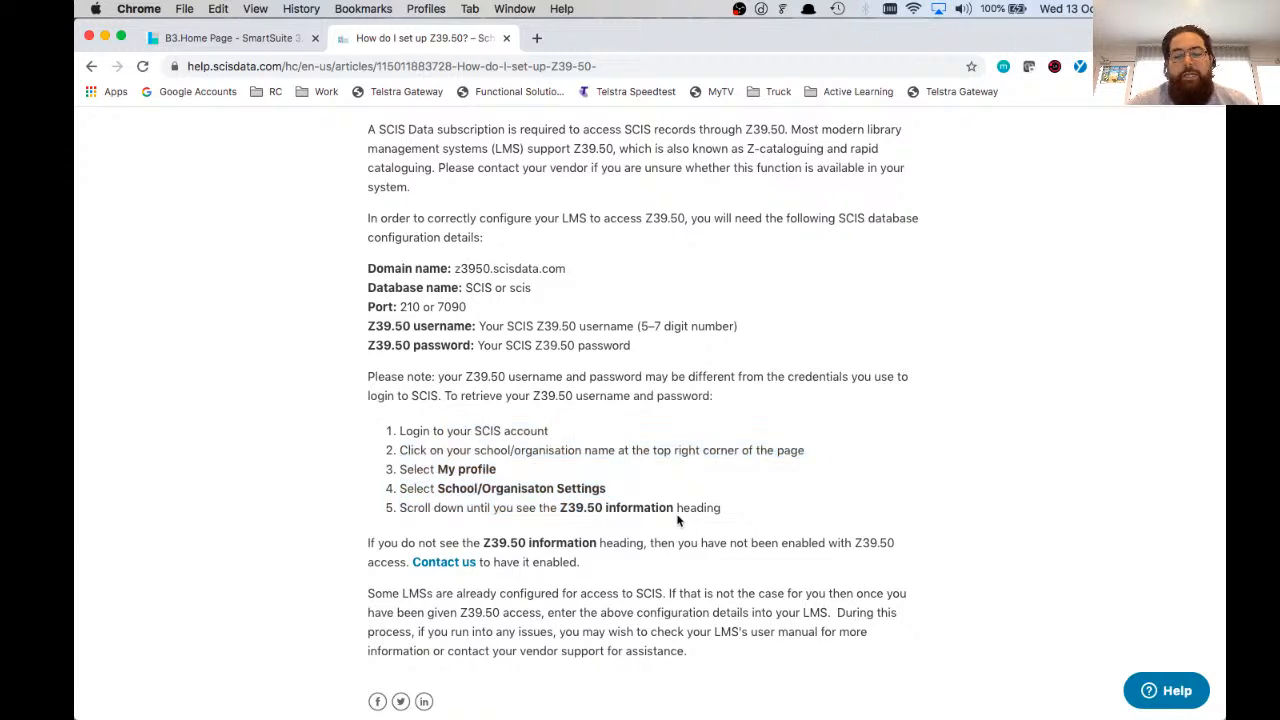
drag(729, 511, 687, 509)
click(688, 509)
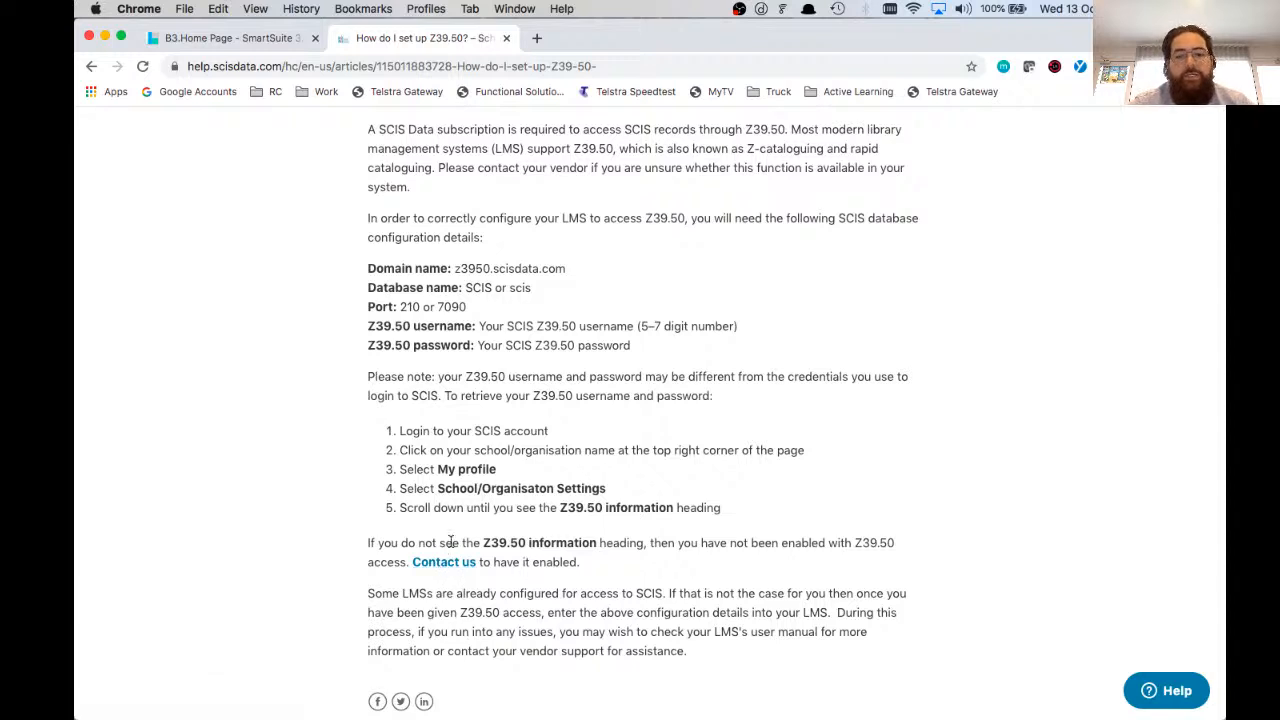
drag(474, 541, 605, 543)
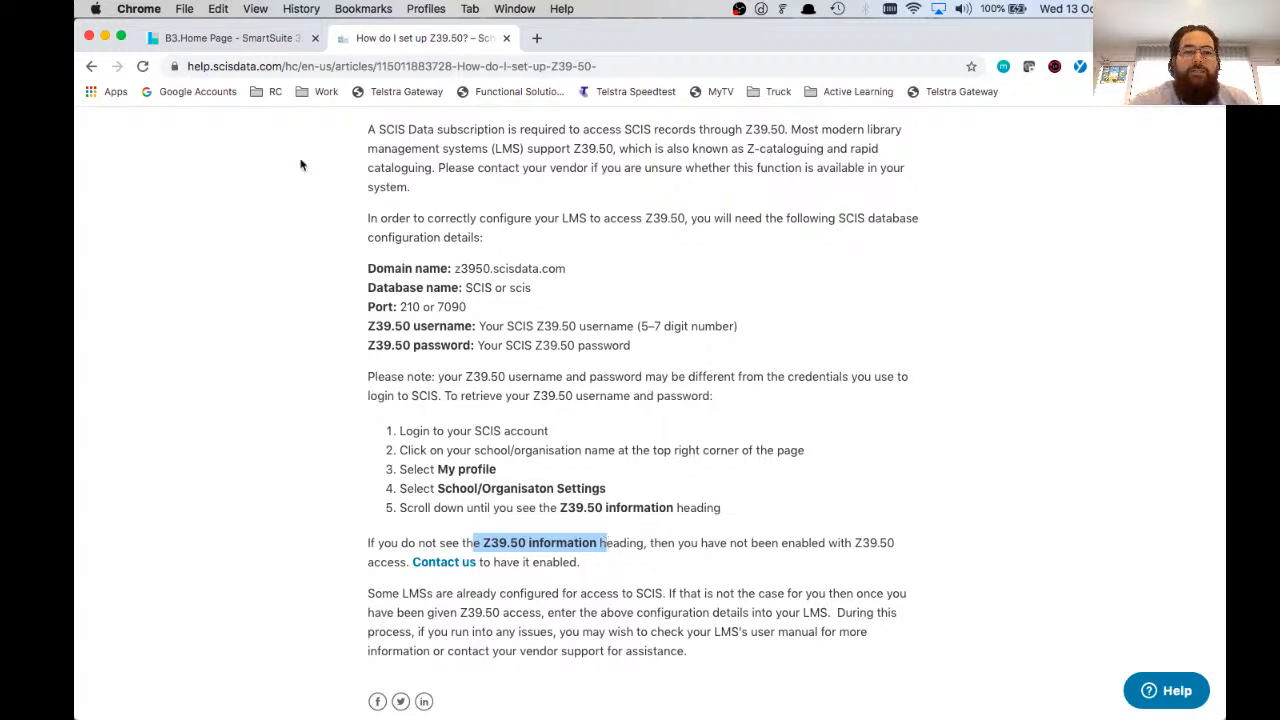
drag(364, 264, 666, 352)
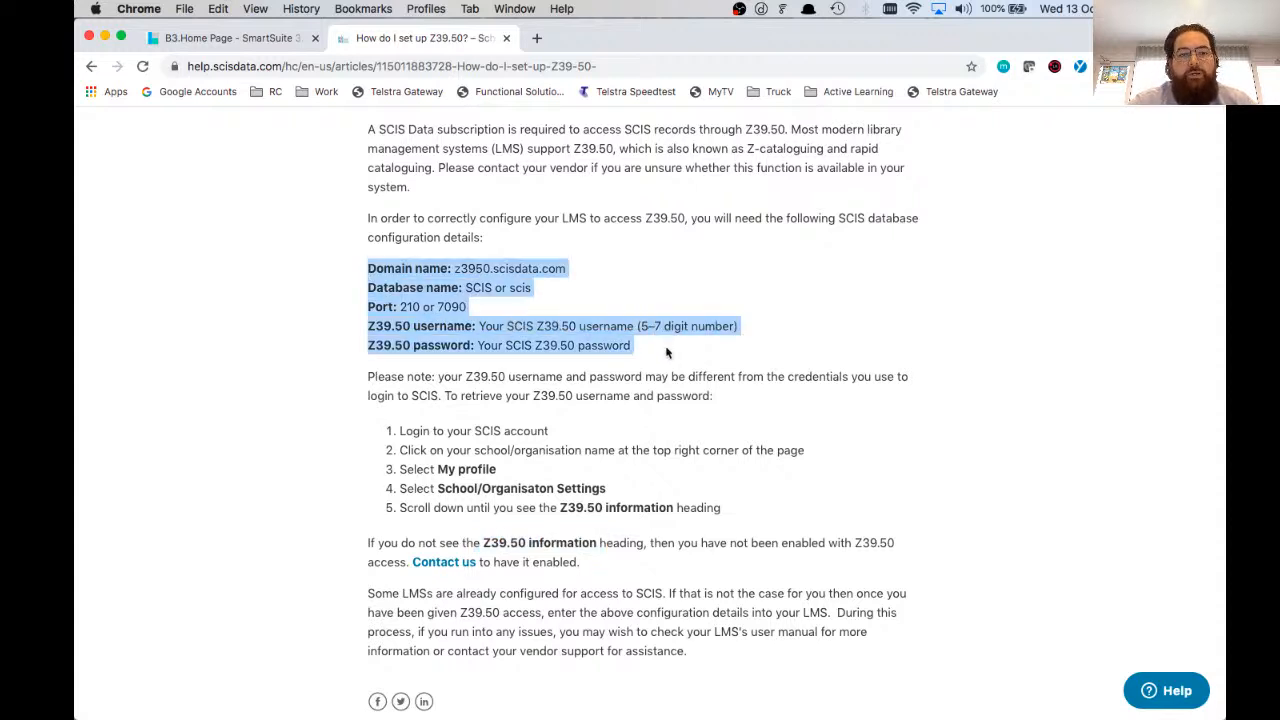
Step: Open the functionalsolutions.com.au login page in a new browser tab
click(256, 40)
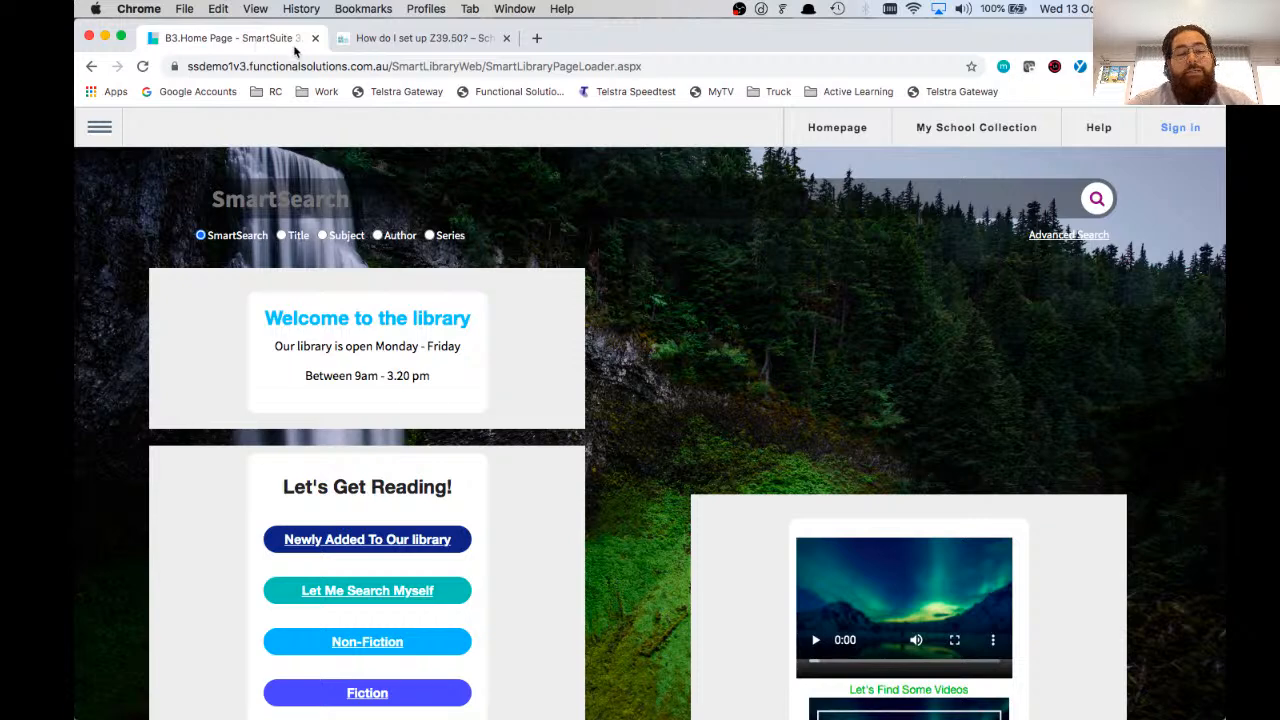
click(537, 38)
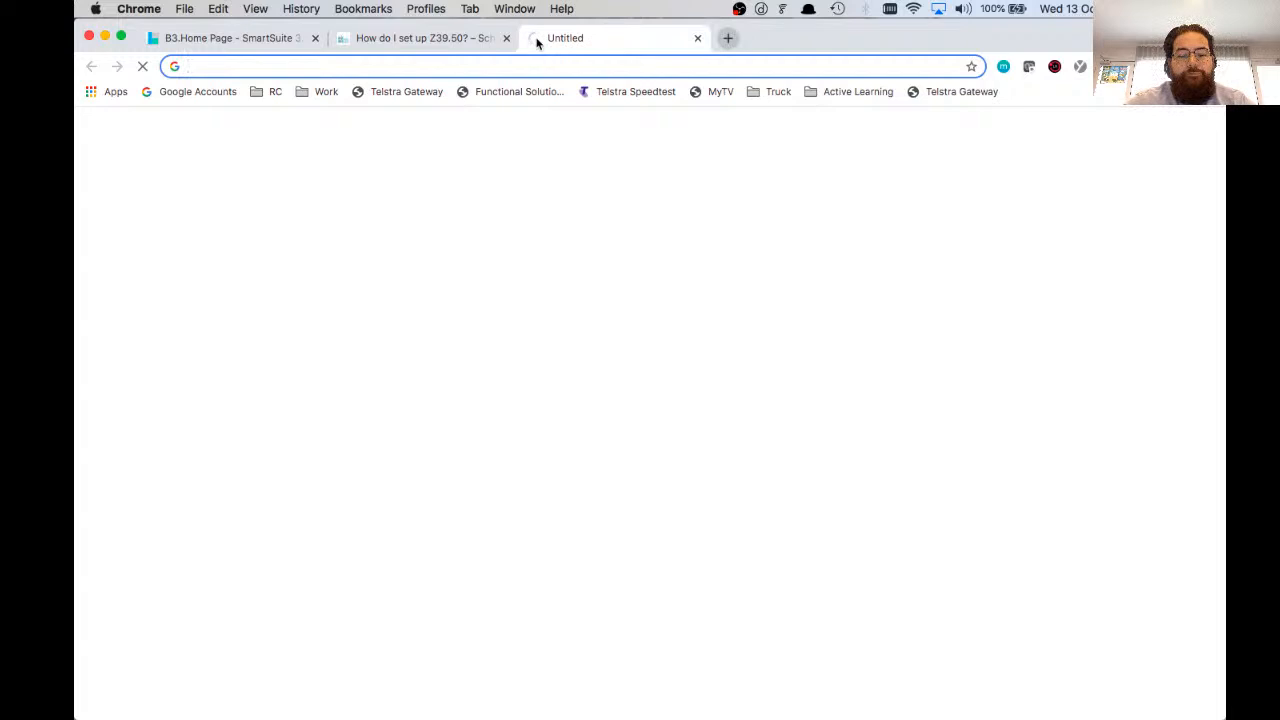
text(www.functionalsolutions.com.au/login)
key(Delete)
key(Return)
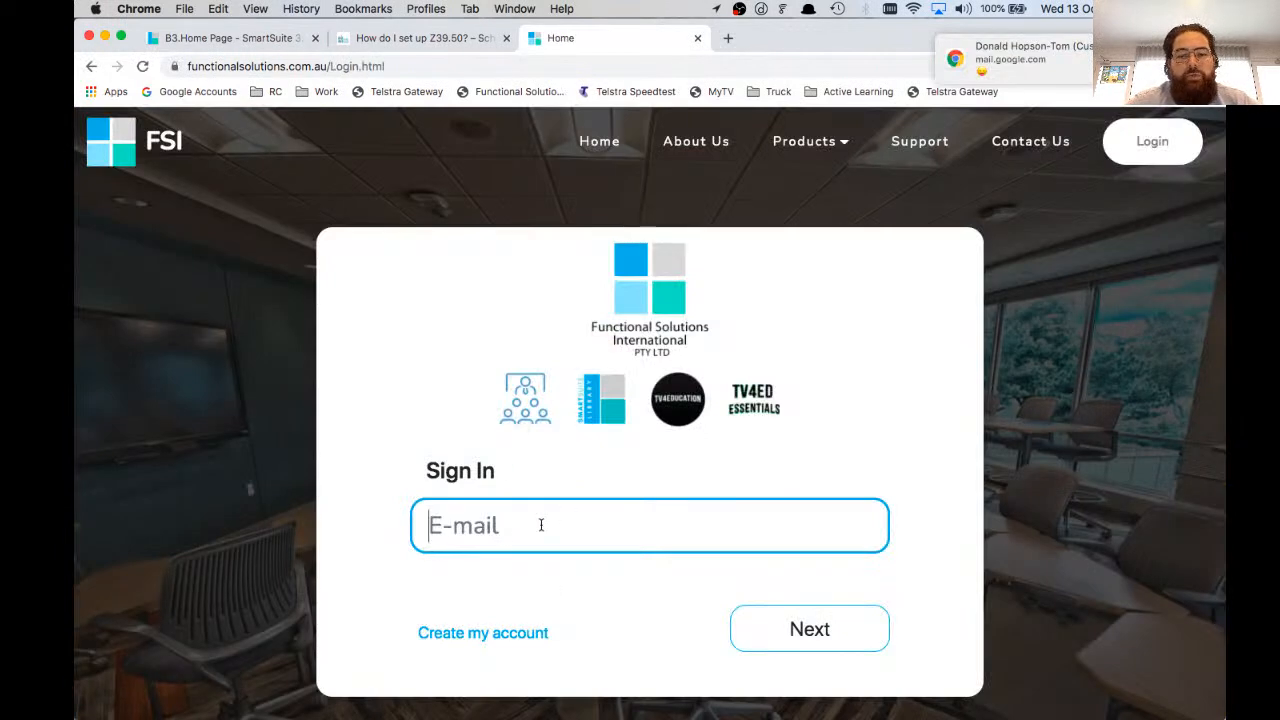
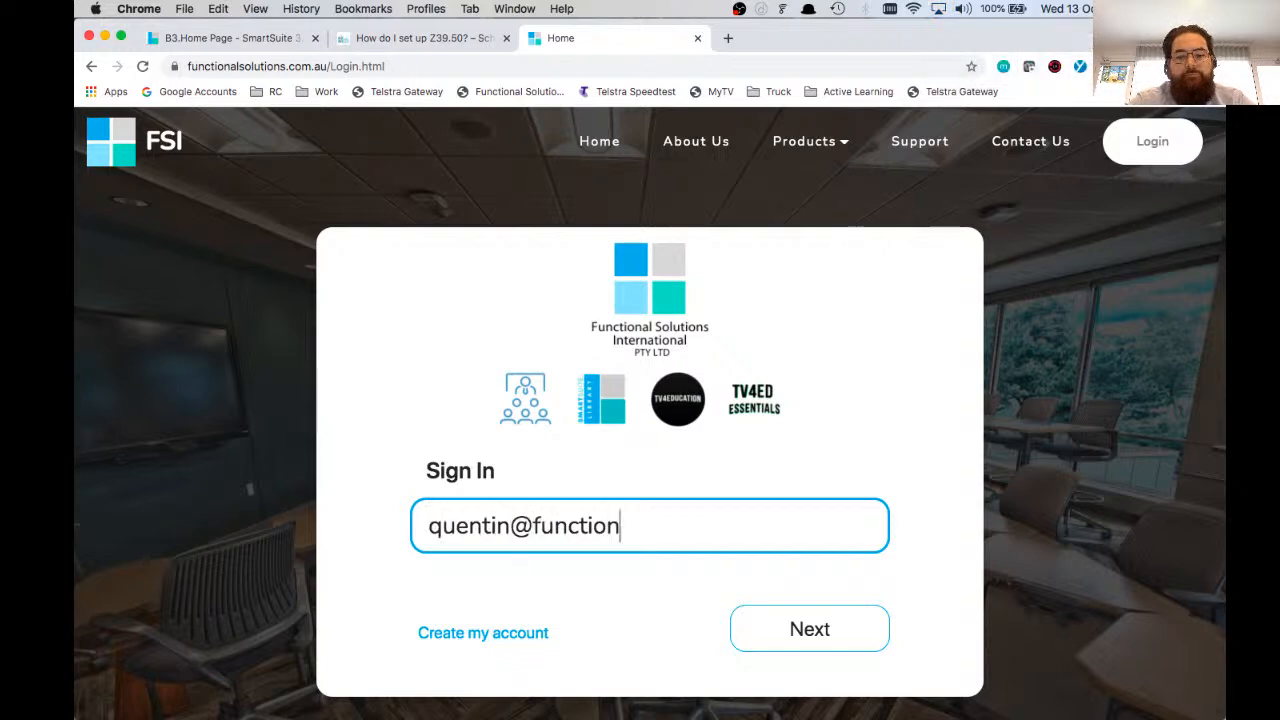
Step: Enter the account e-mail on the Functional Solutions sign-in page and continue to the site selection
key(ctrl+Left)
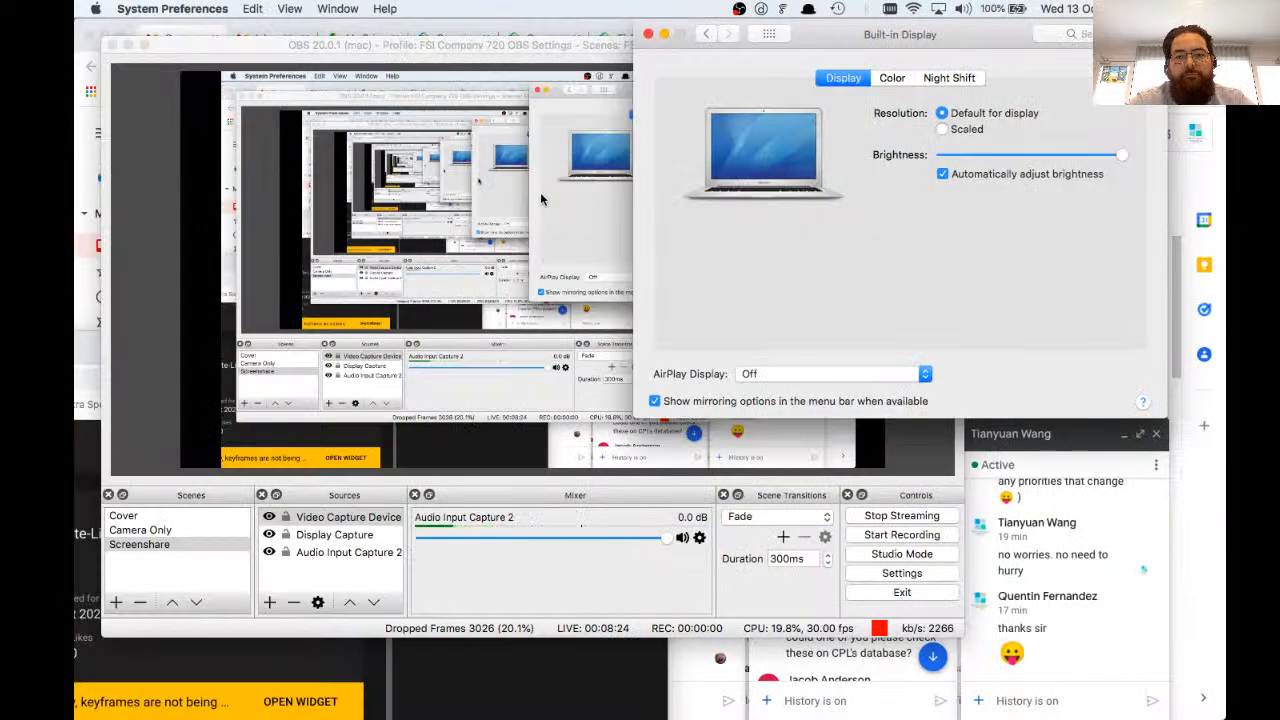
key(ctrl+Right)
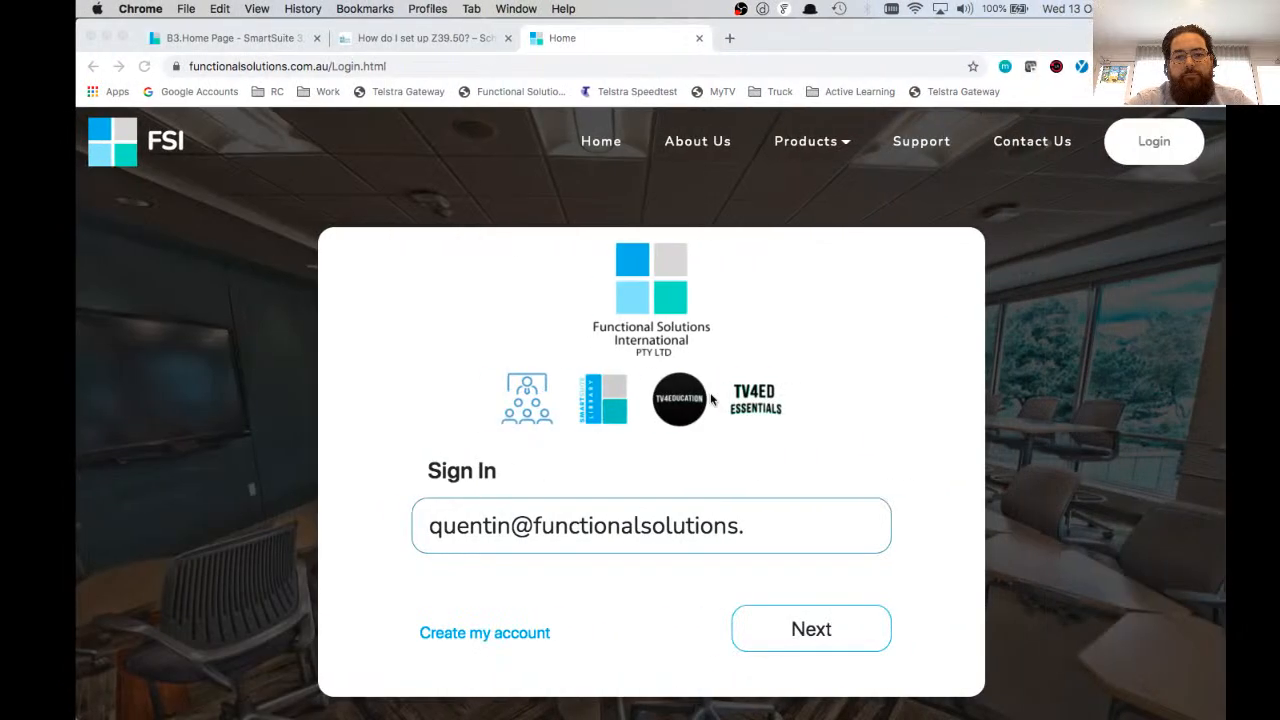
key(Return)
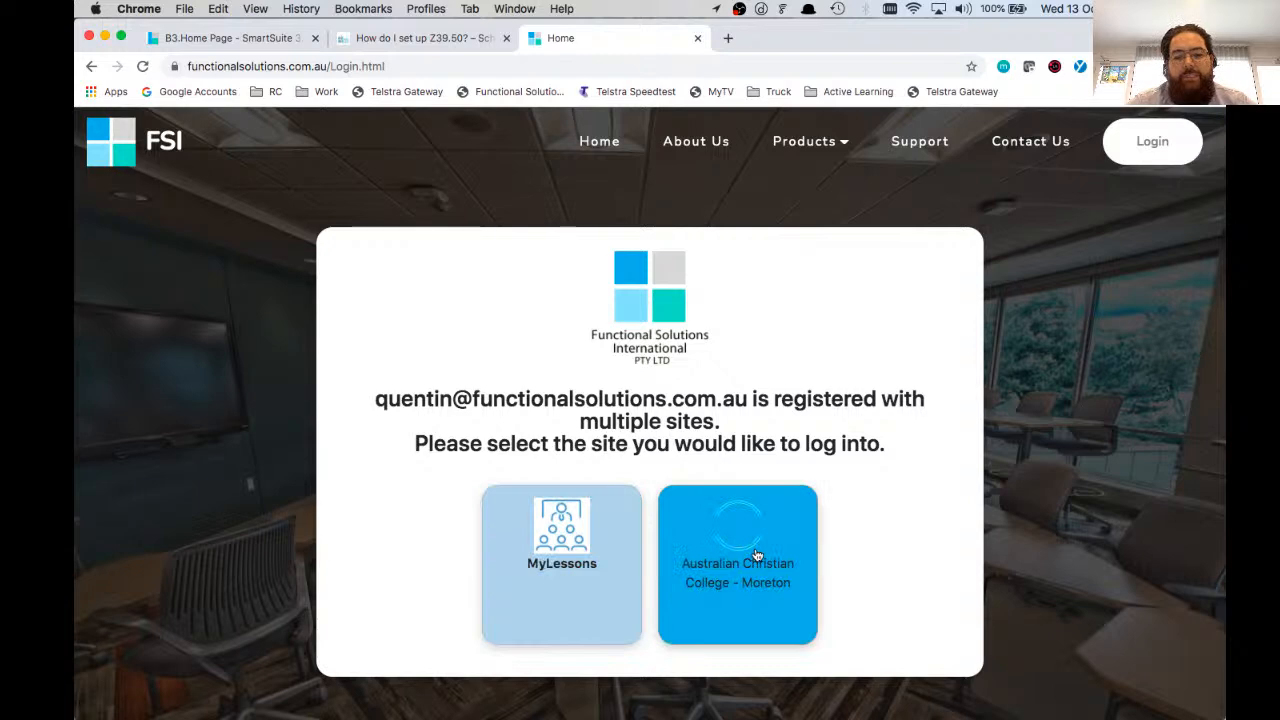
Step: Return to the SmartSuite library home page and sign in with the library account's username and password
click(280, 43)
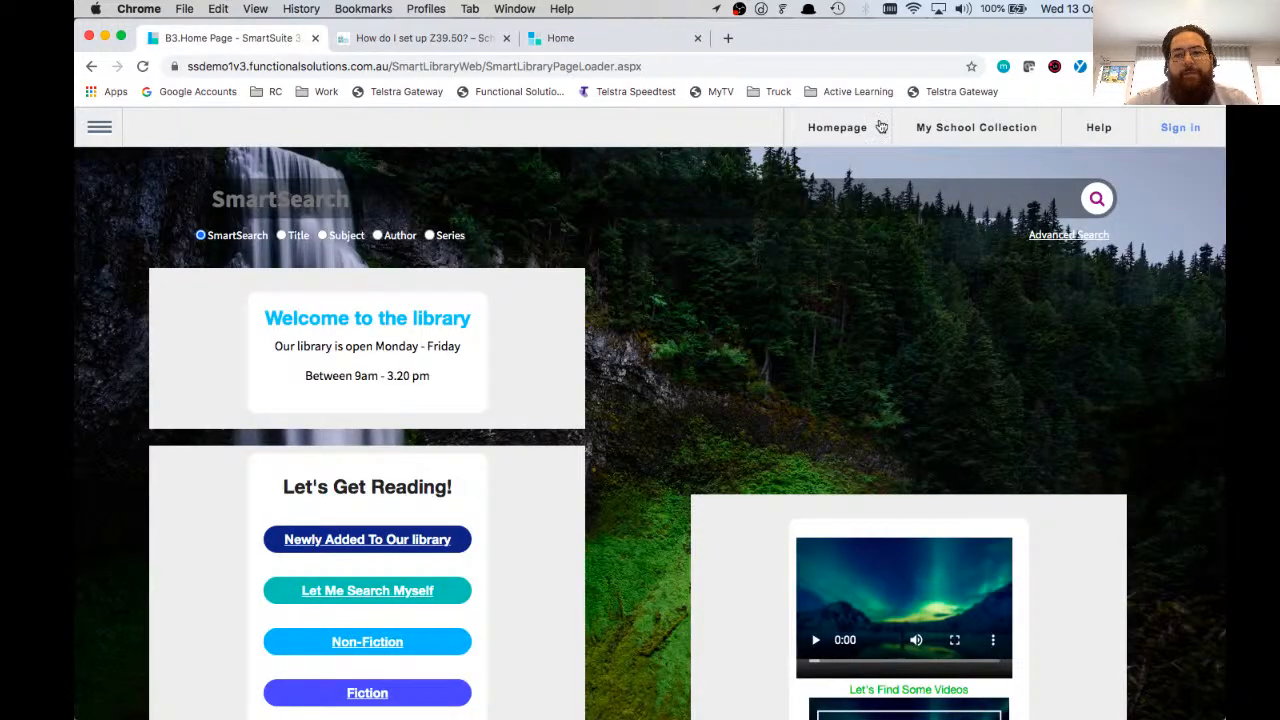
click(1180, 128)
text(lib)
key(Tab)
text(•••••••••••••)
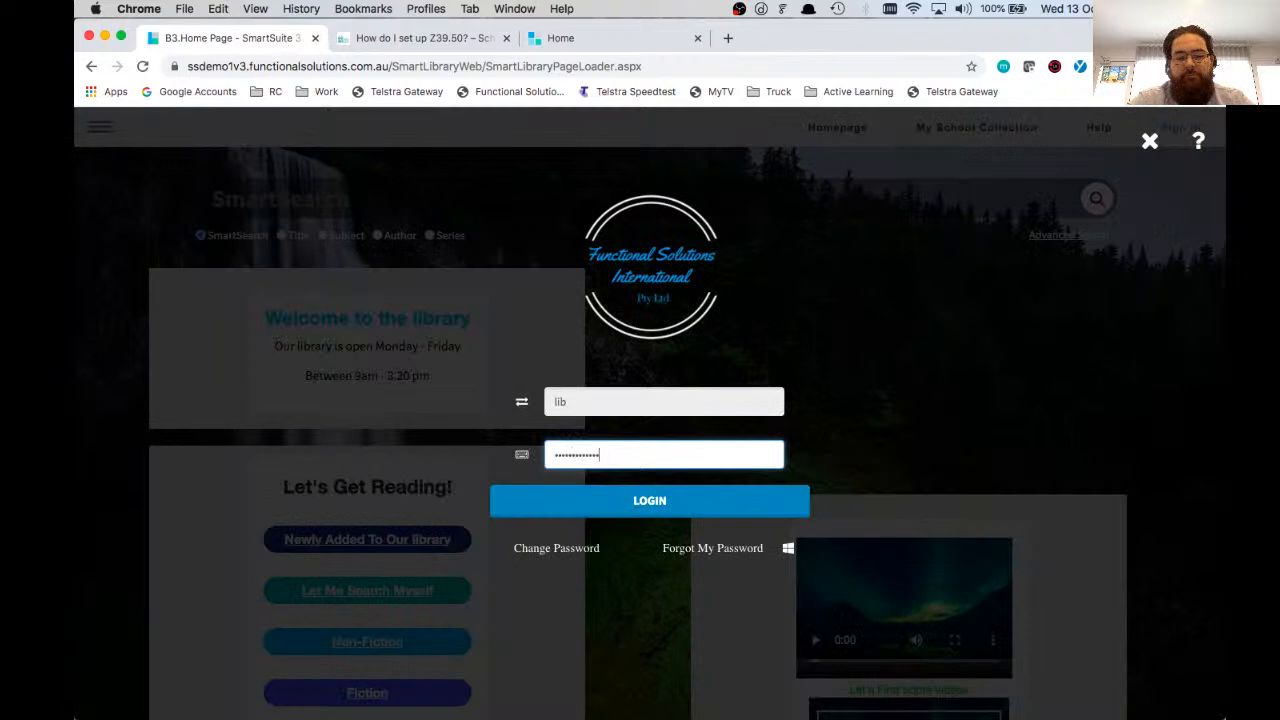
text(•••)
key(Return)
click(939, 16)
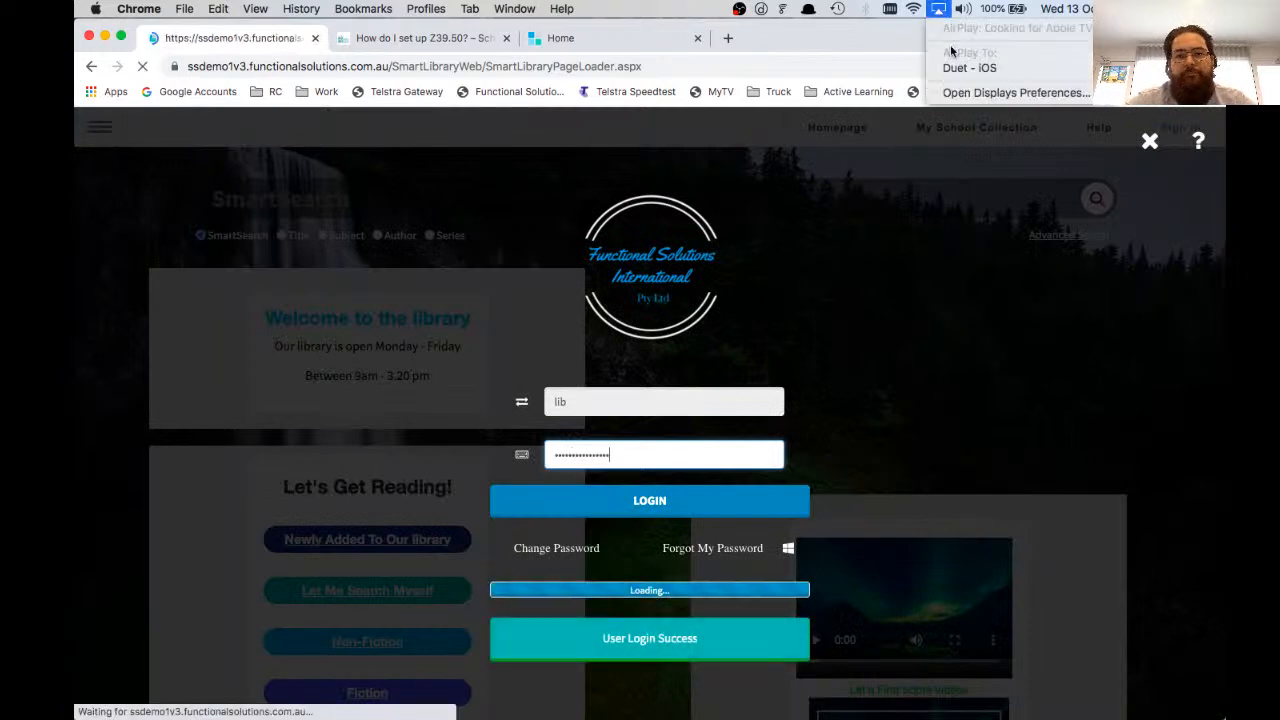
click(955, 74)
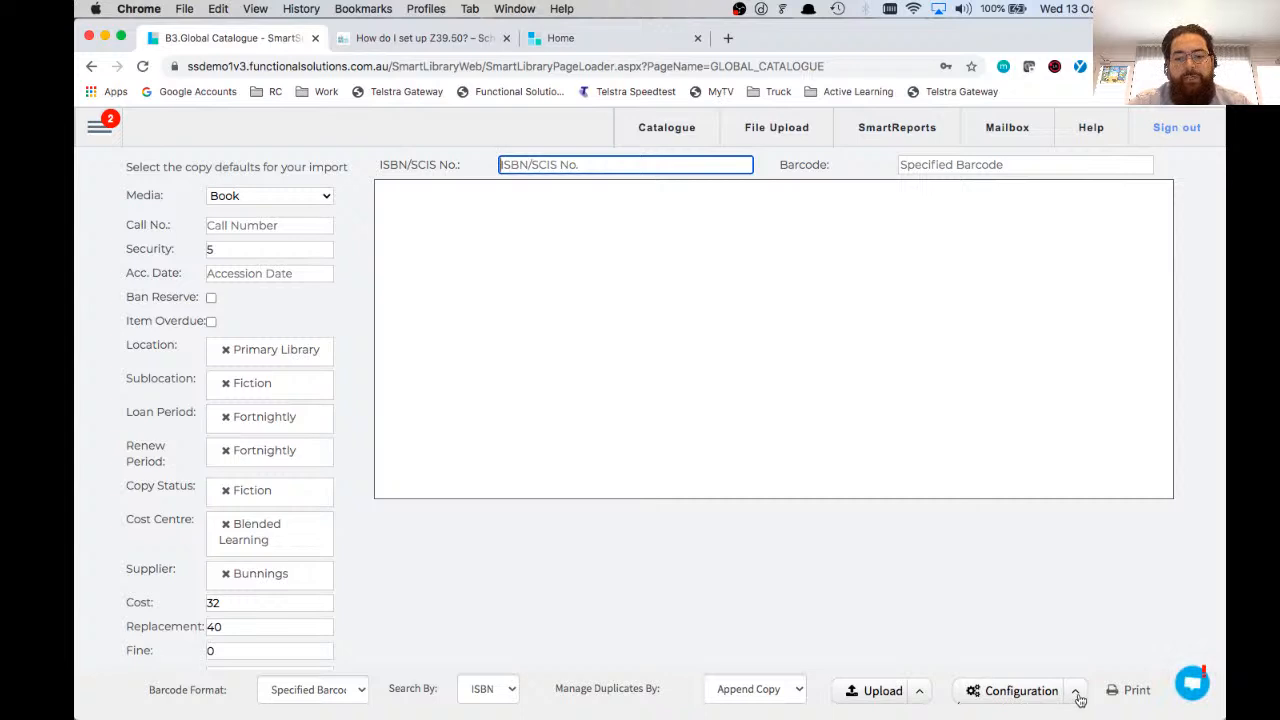
Step: Open the Global Catalogue's Z3950 database configuration, check the SCIS entry's port, database and password fields, and close it
click(1076, 697)
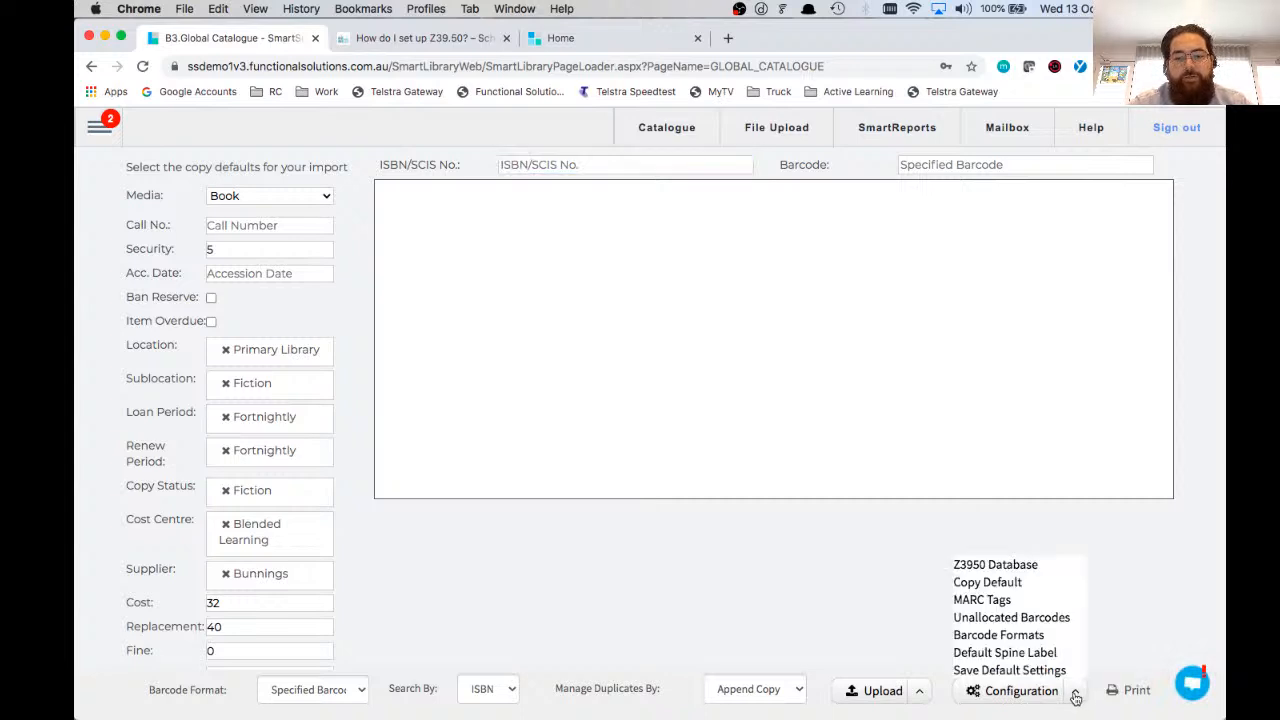
click(1006, 568)
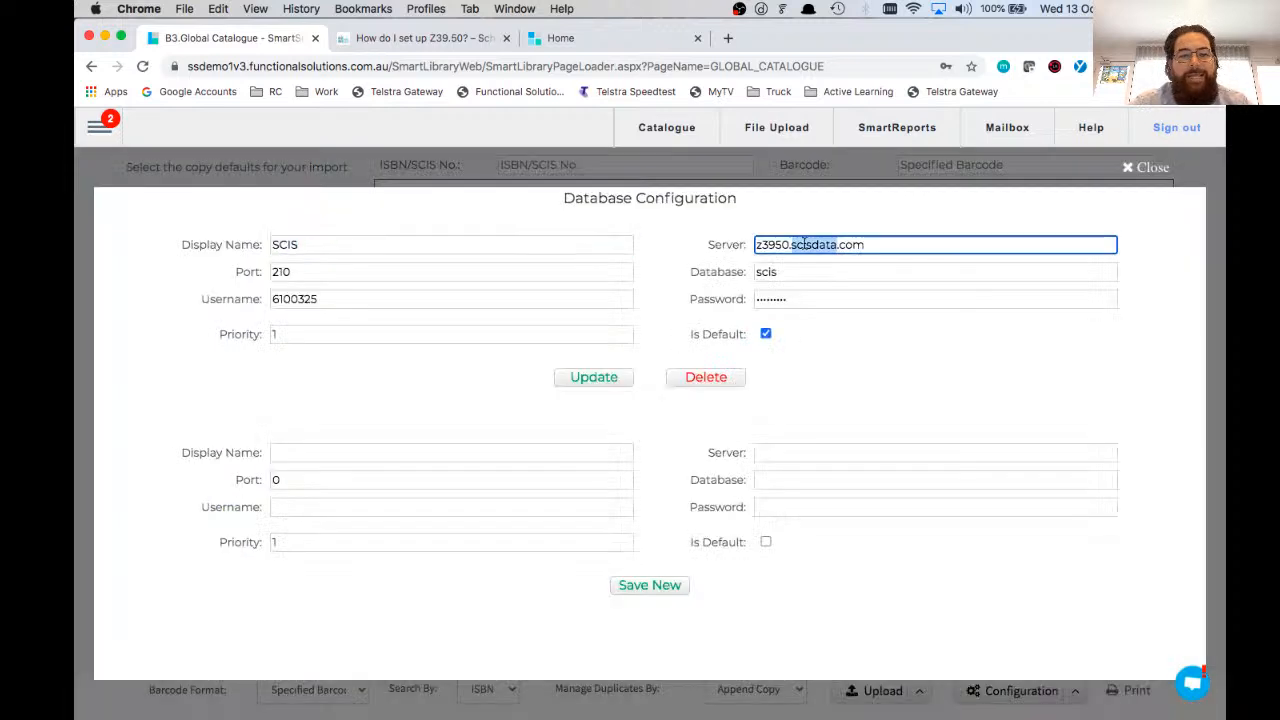
double_click(558, 270)
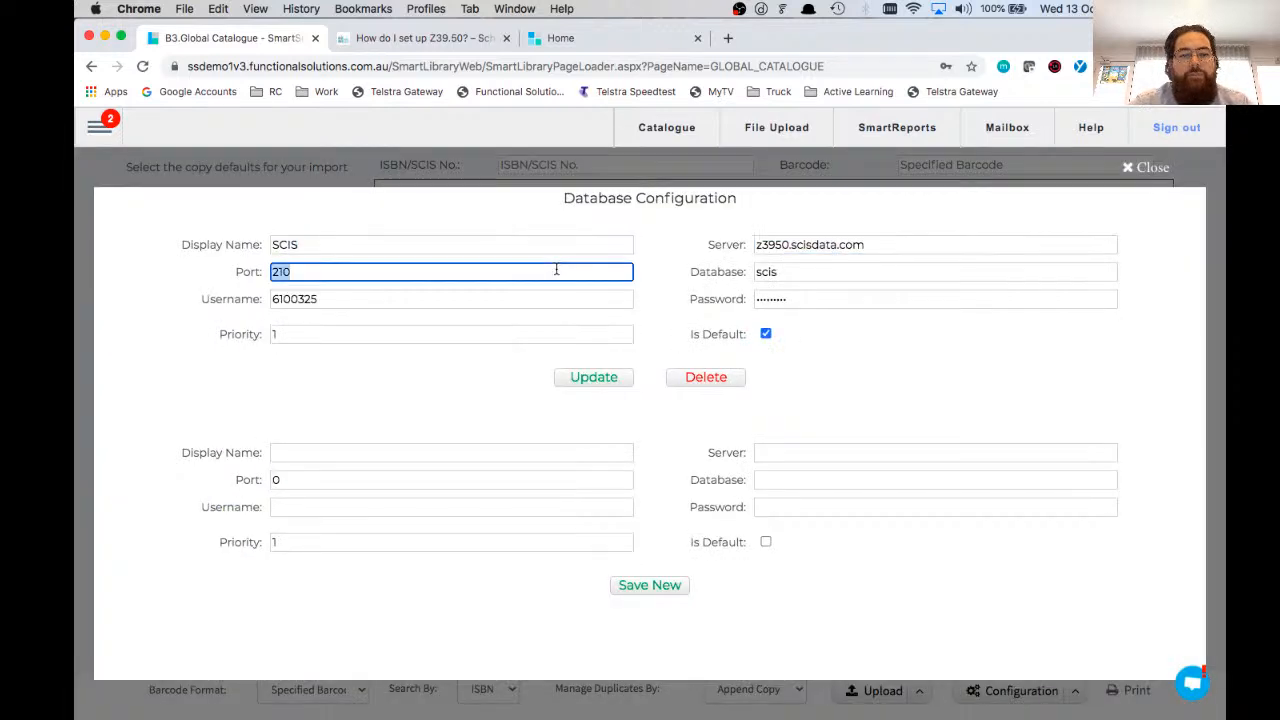
double_click(774, 272)
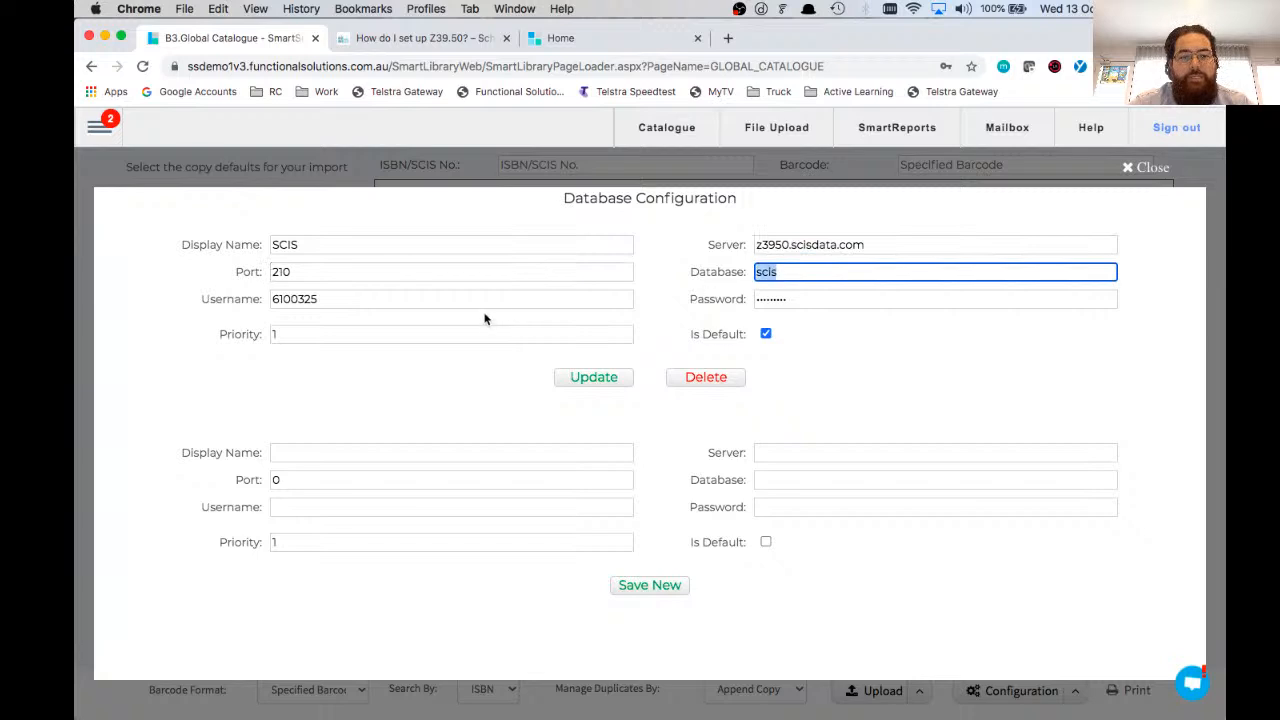
key(Tab)
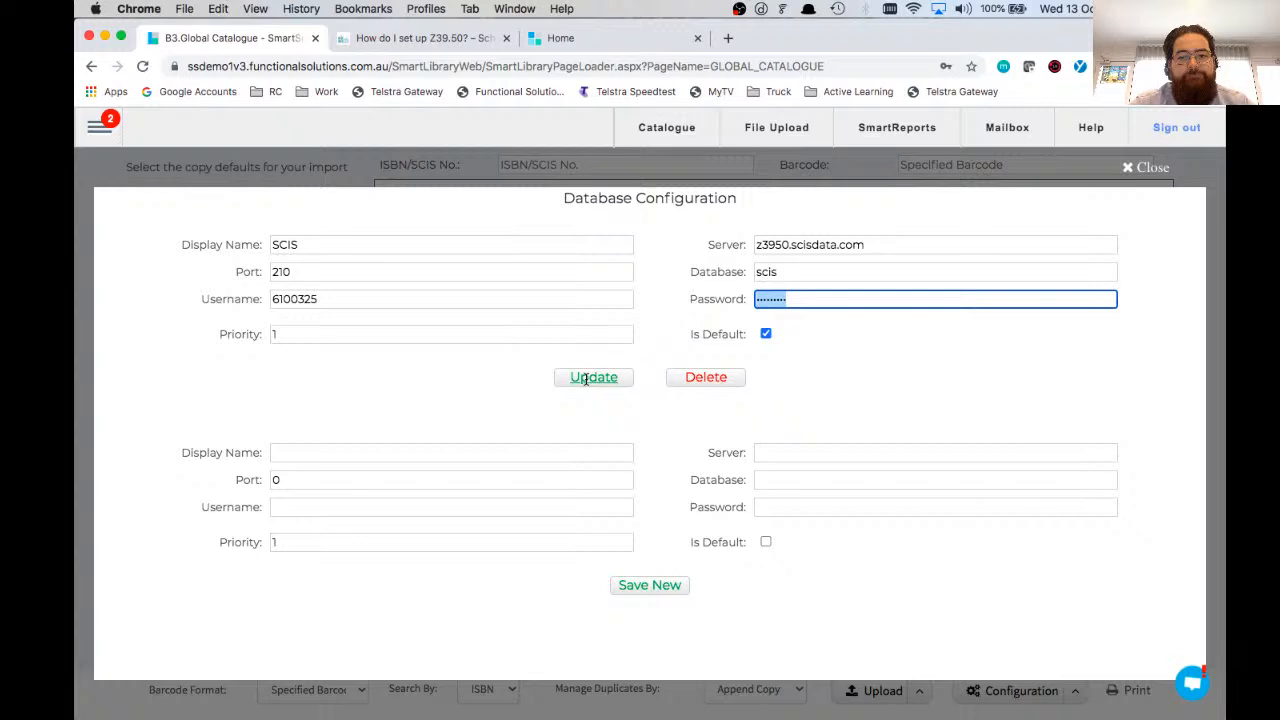
click(1147, 170)
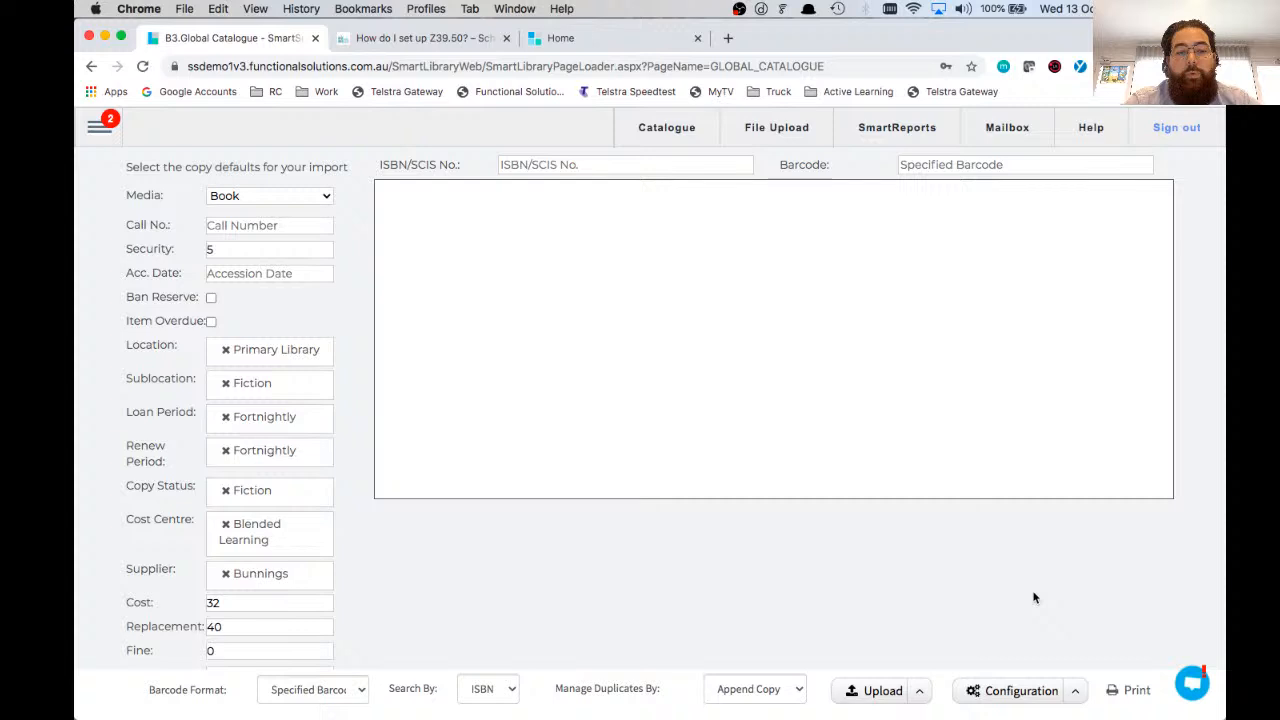
Step: Set the Global Catalogue's default spine label report to Raeco 12604 and save it
click(1072, 692)
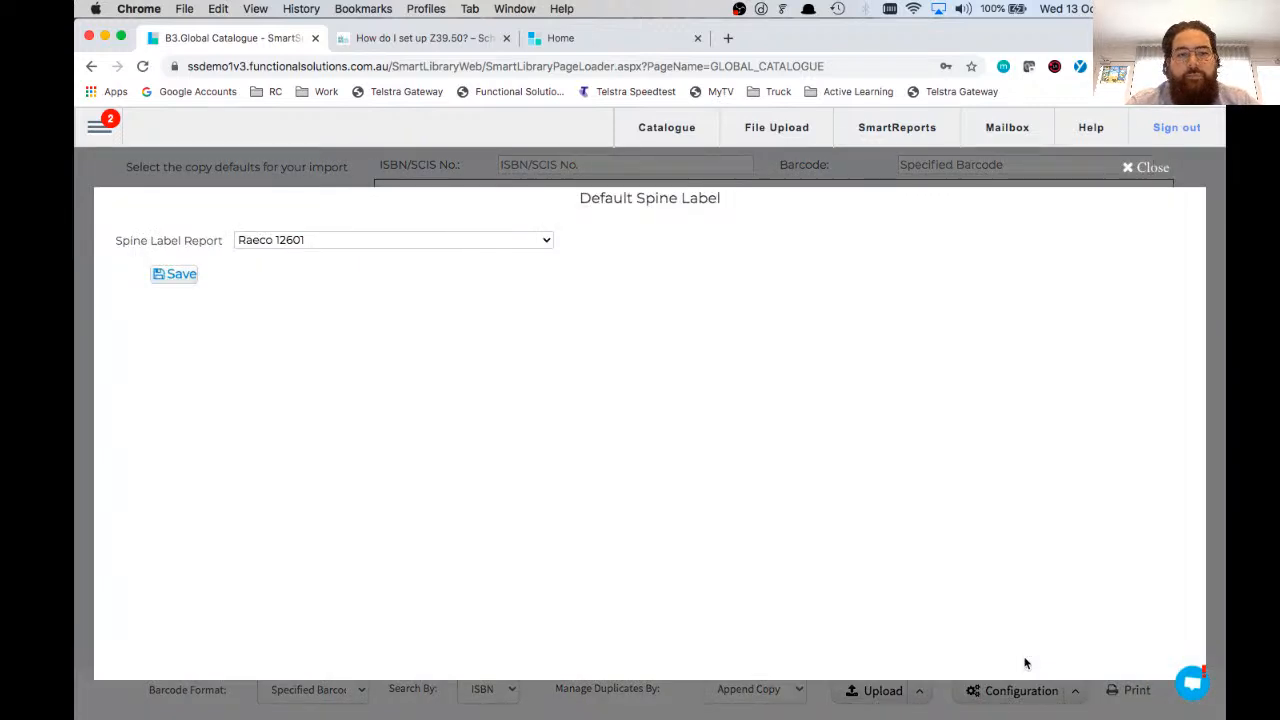
click(543, 240)
click(487, 268)
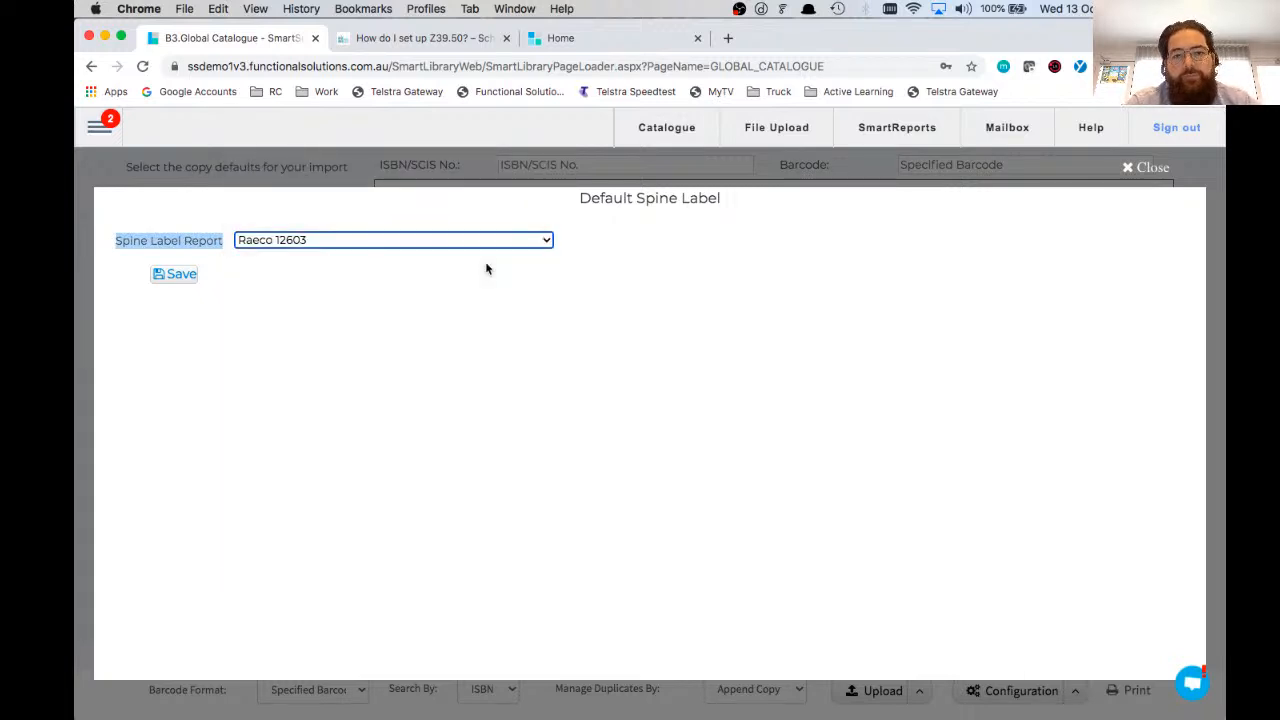
click(486, 242)
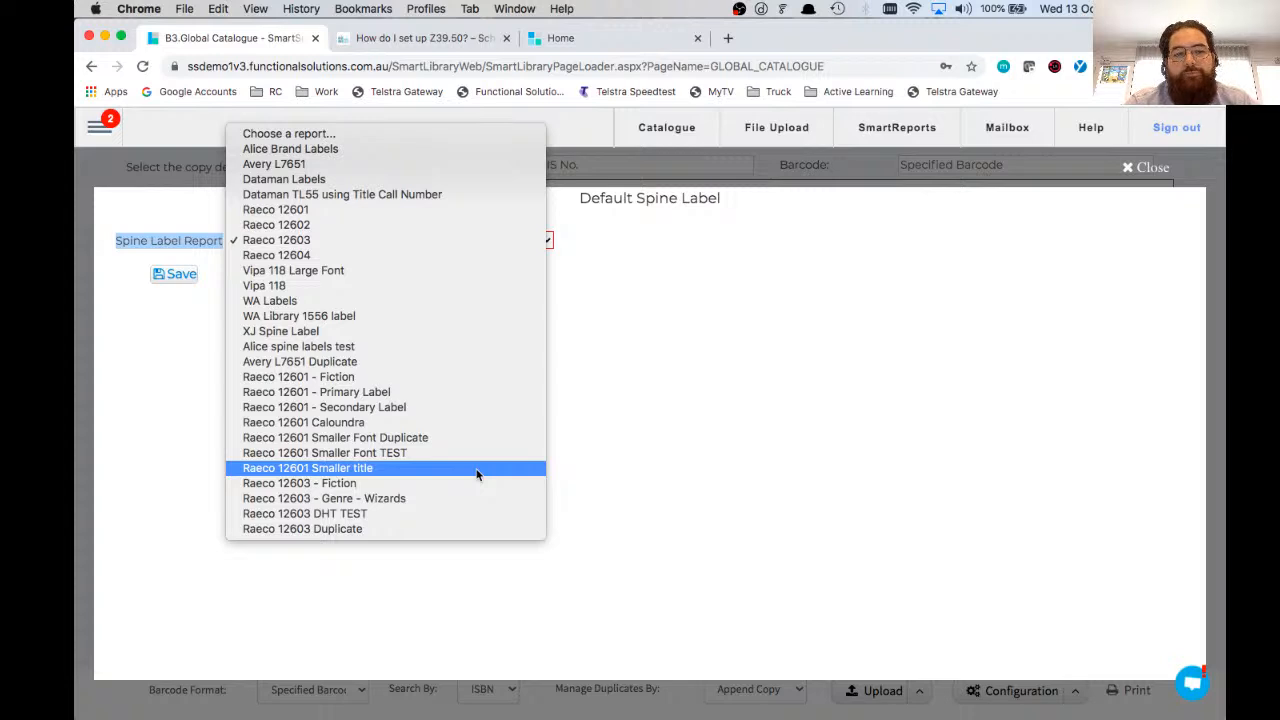
click(403, 260)
click(174, 276)
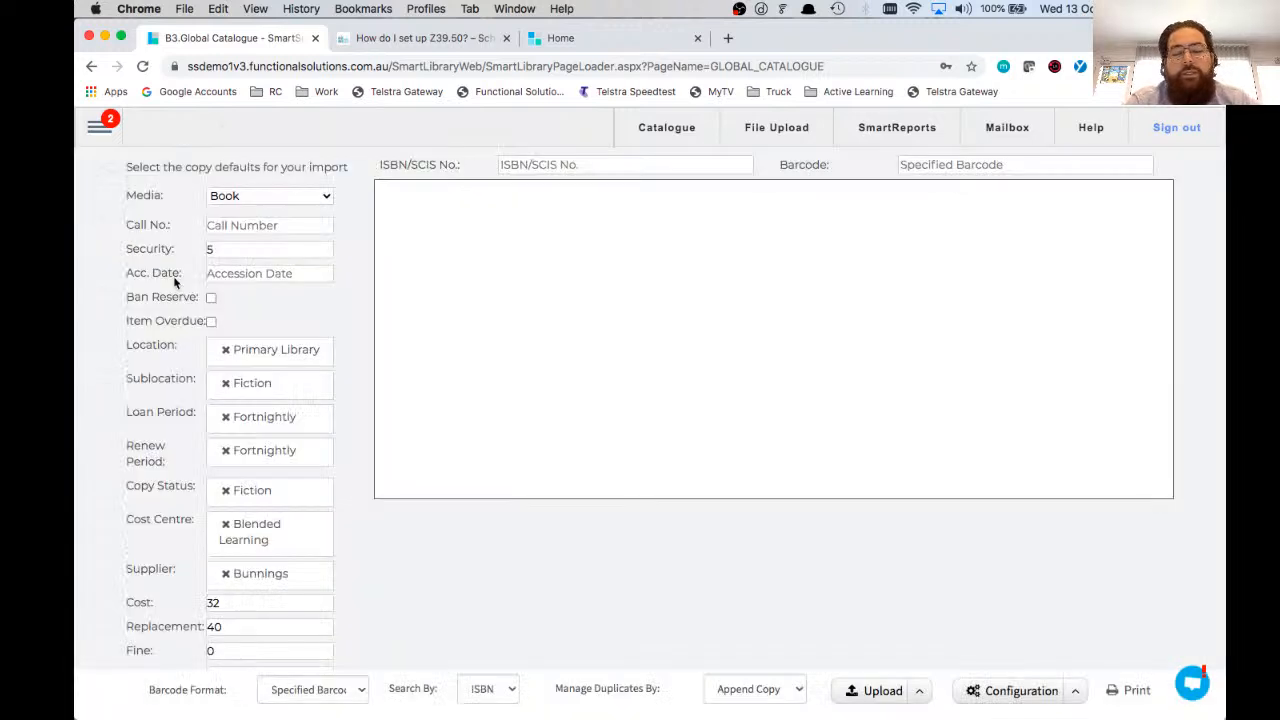
Step: Open the Patron Management page
click(99, 125)
mouse_move(237, 538)
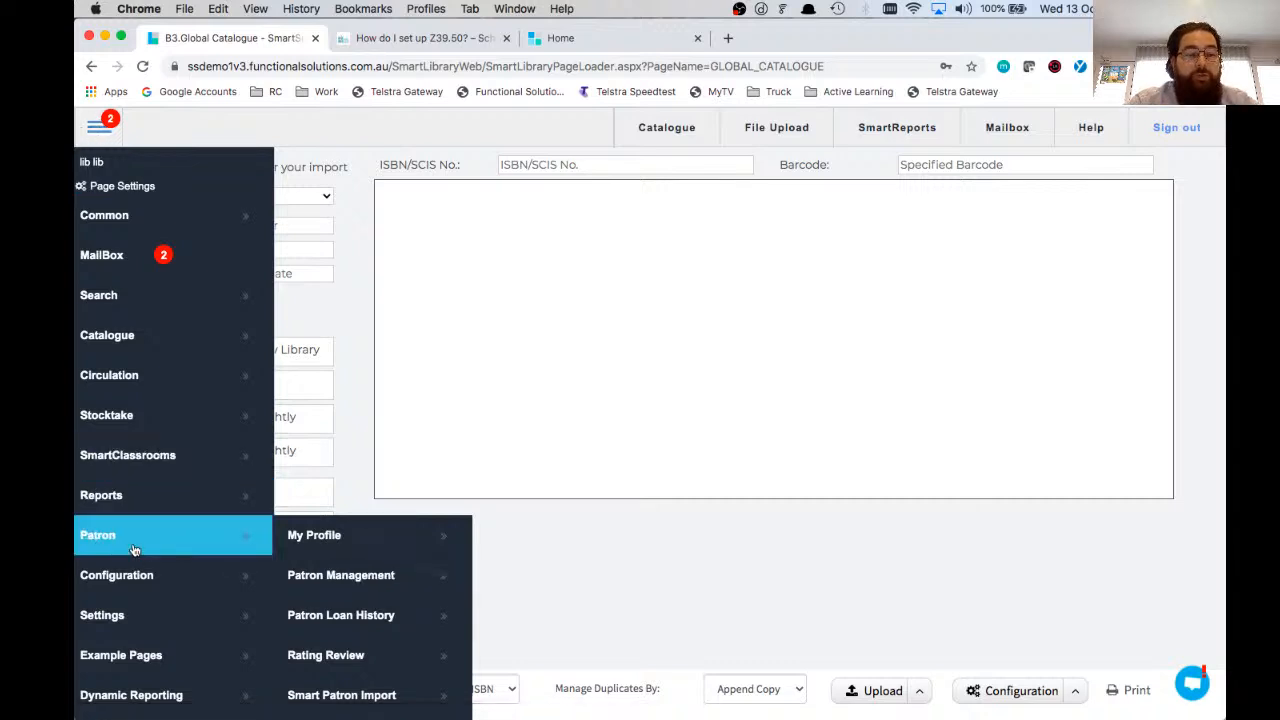
click(381, 581)
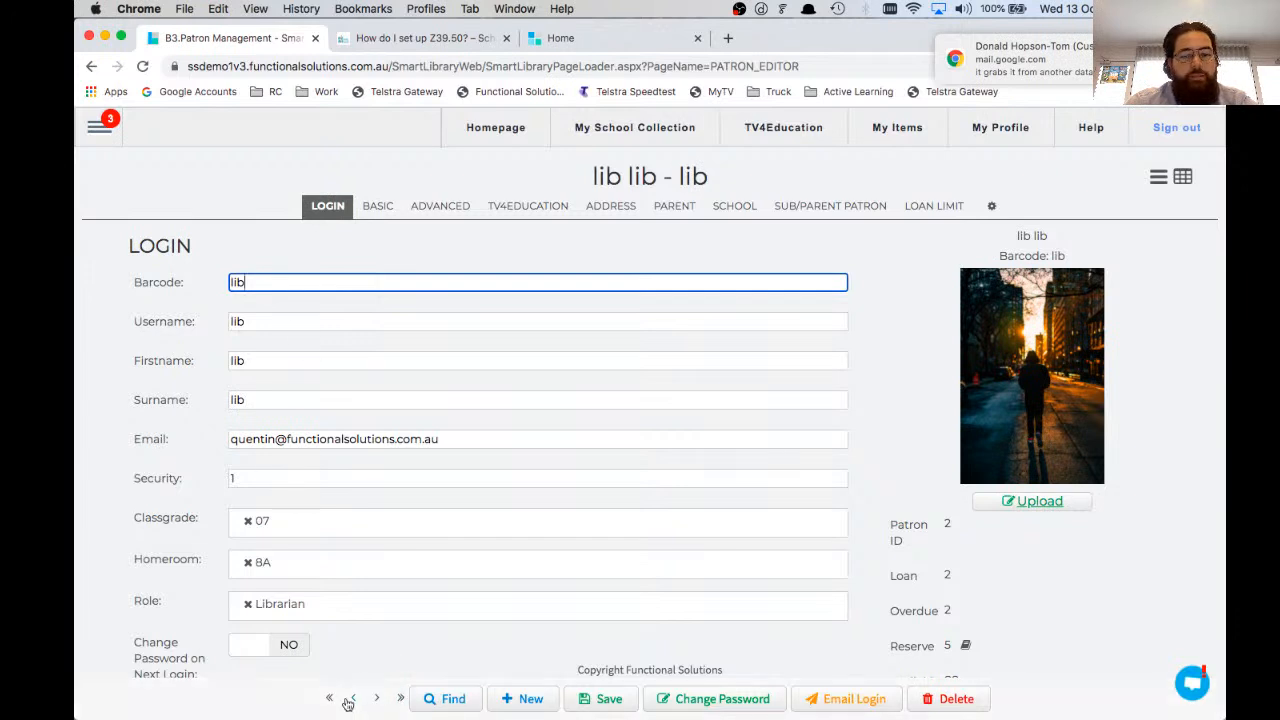
Step: Find the patron's record by searching all fields for the patron's first name
click(453, 699)
text(quentin)
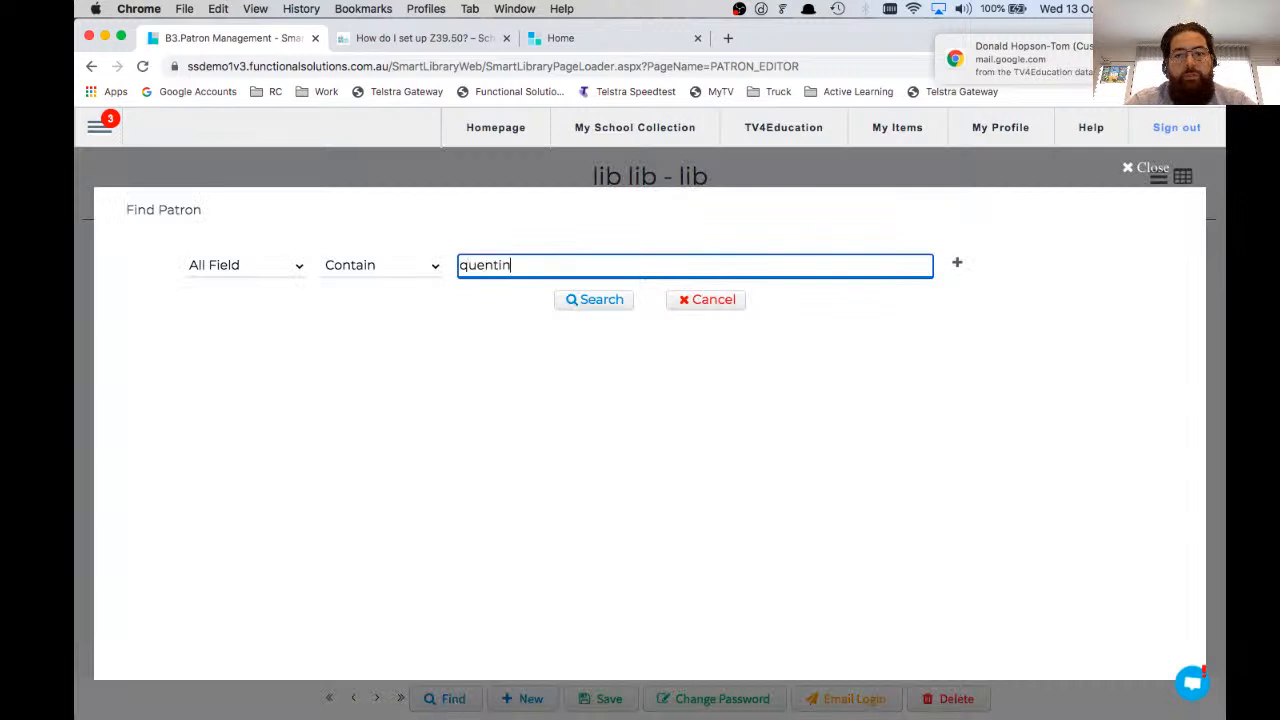
key(Return)
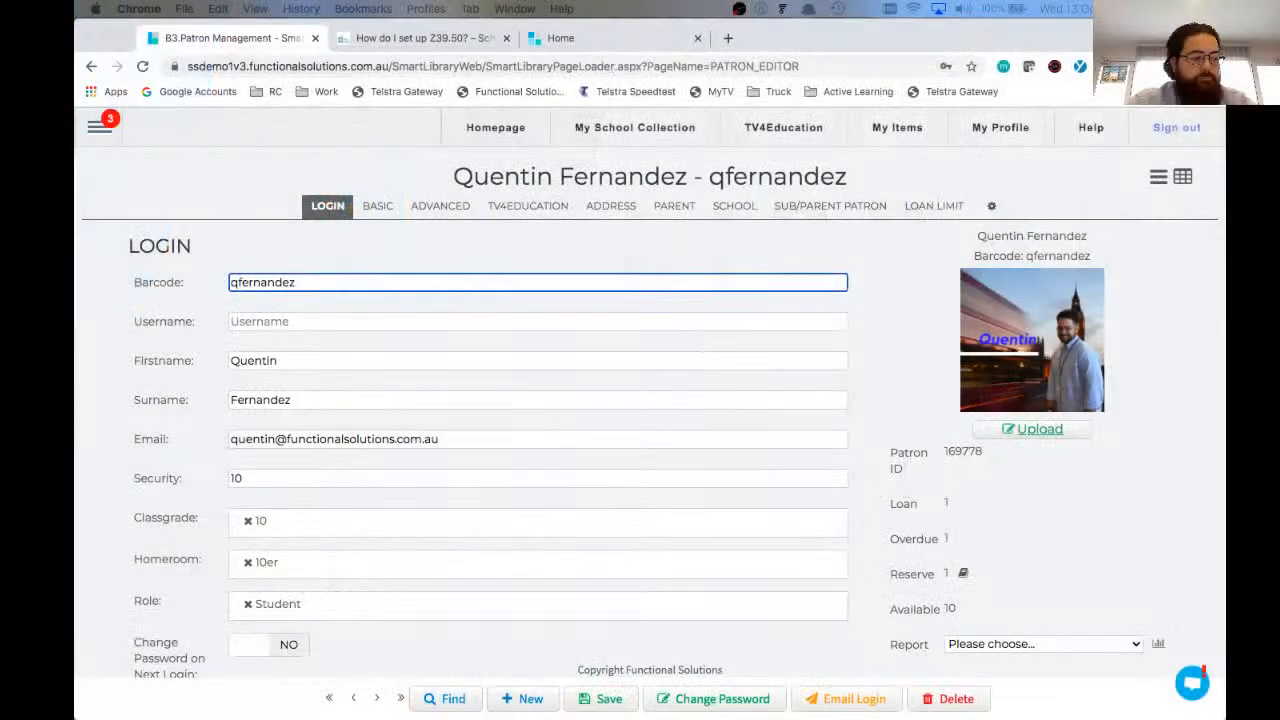
Step: Fill in the username field in the patron's login details
click(183, 428)
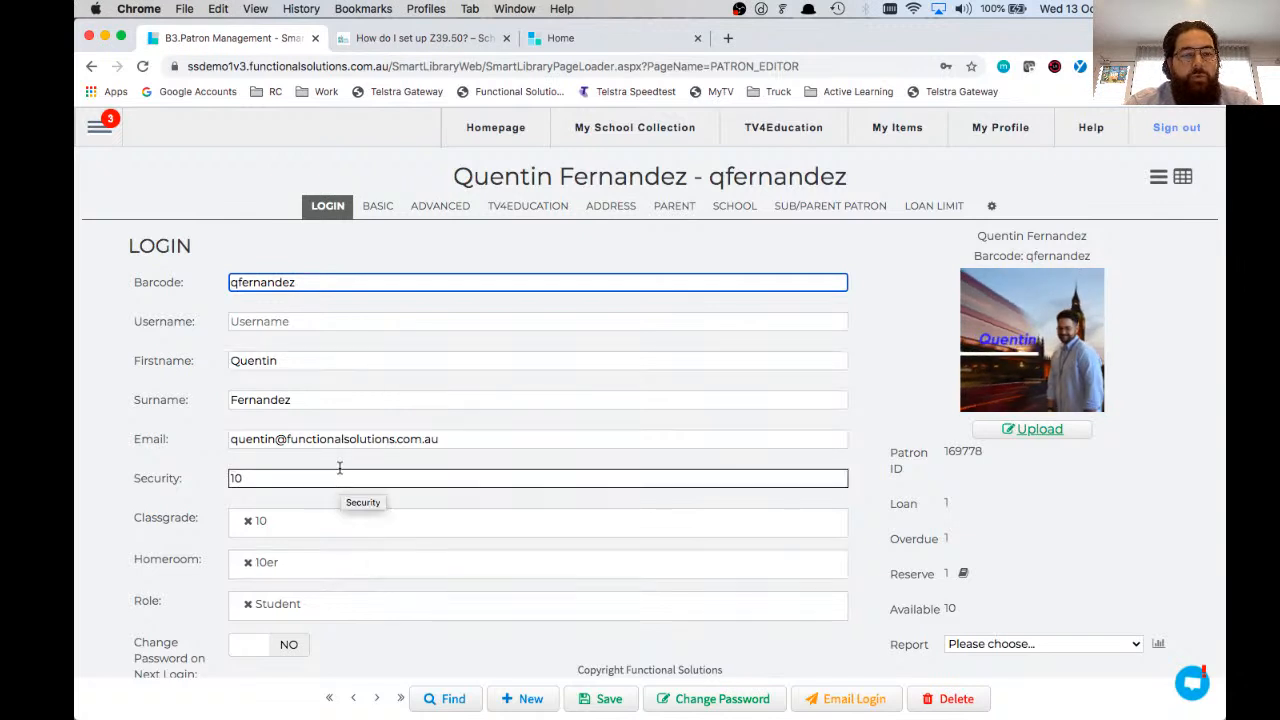
click(333, 322)
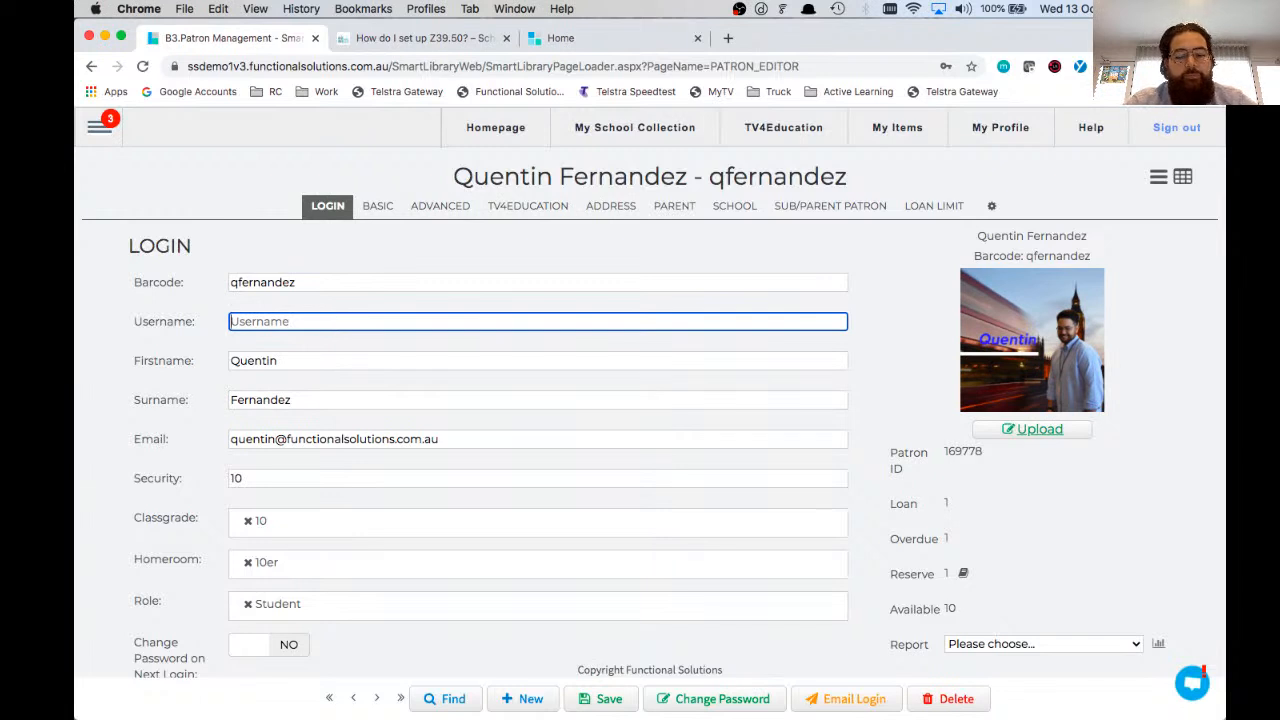
text(qfer213123)
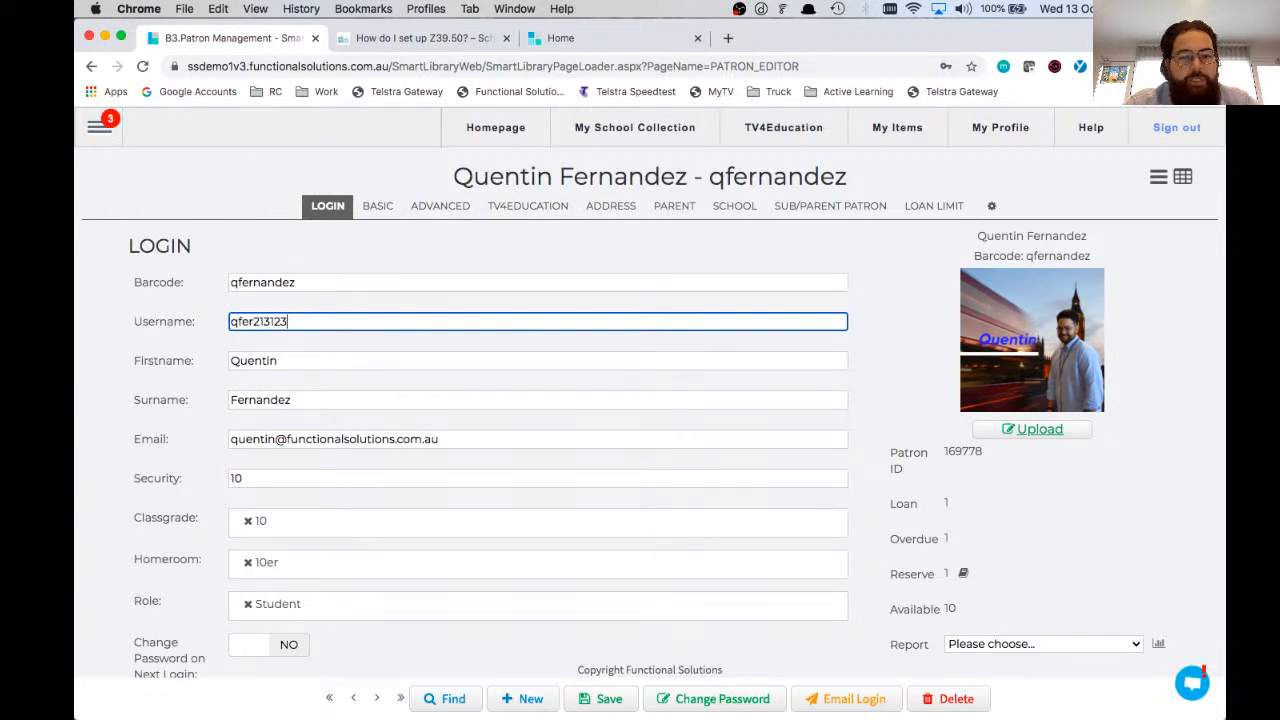
Step: Look through the patron's Basic, Advanced and TV4Education details
click(390, 211)
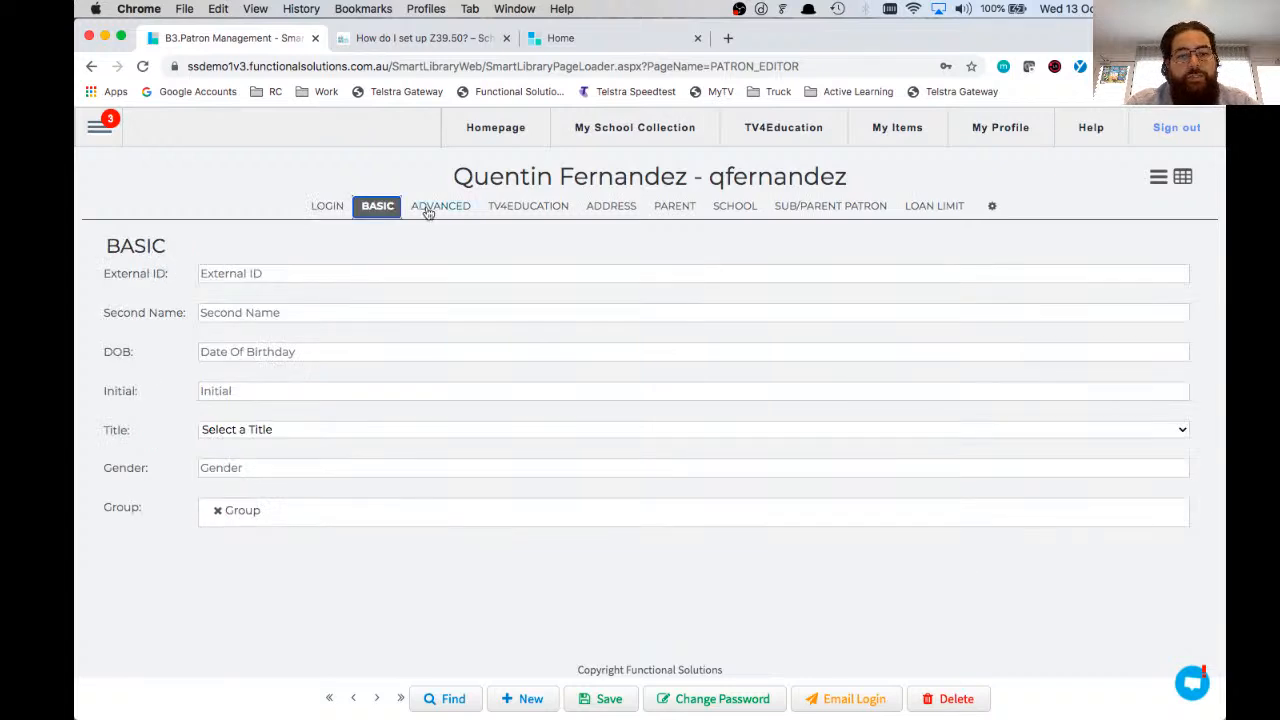
click(424, 211)
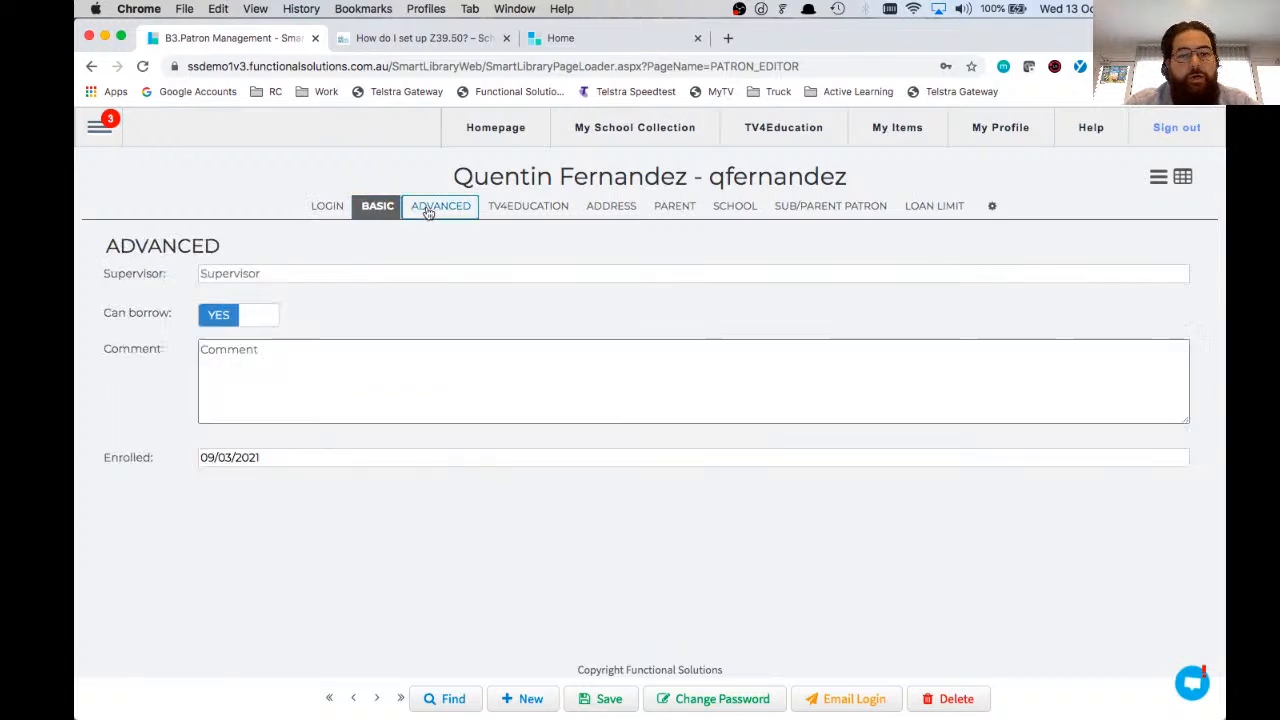
click(500, 216)
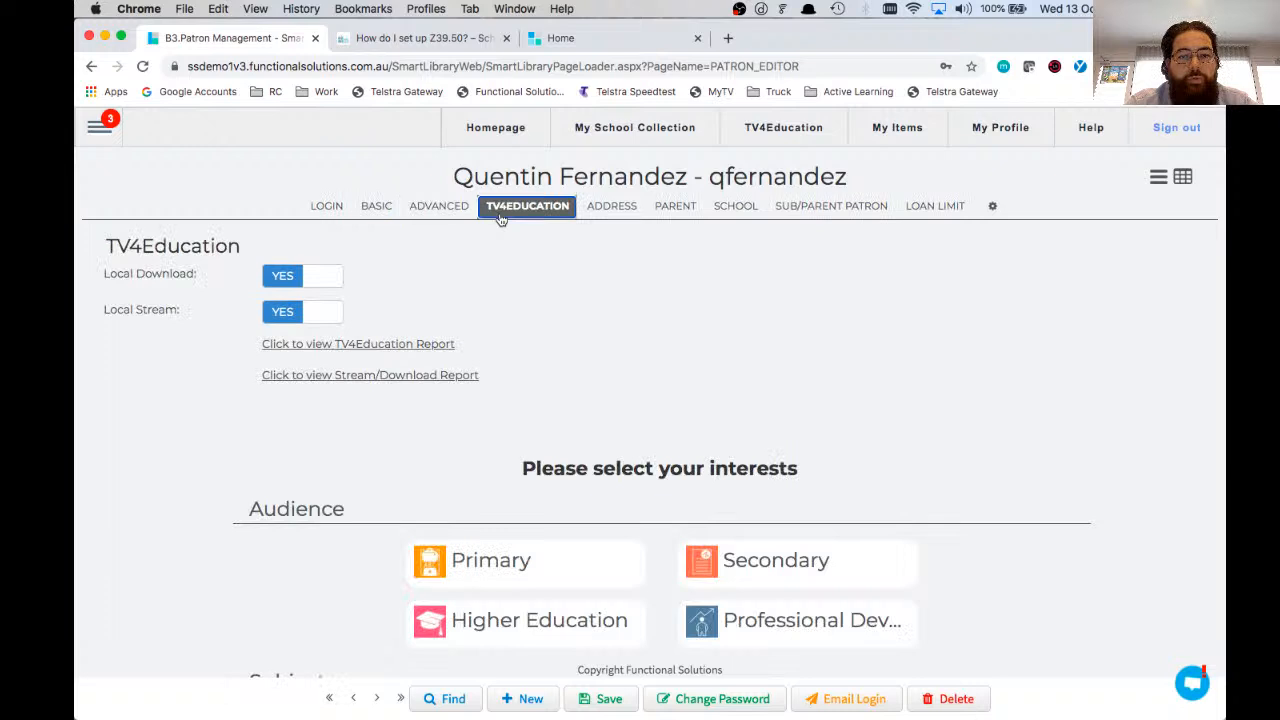
Step: Enter placeholder text as the street in the patron's address details and return to the login details
click(611, 206)
click(349, 272)
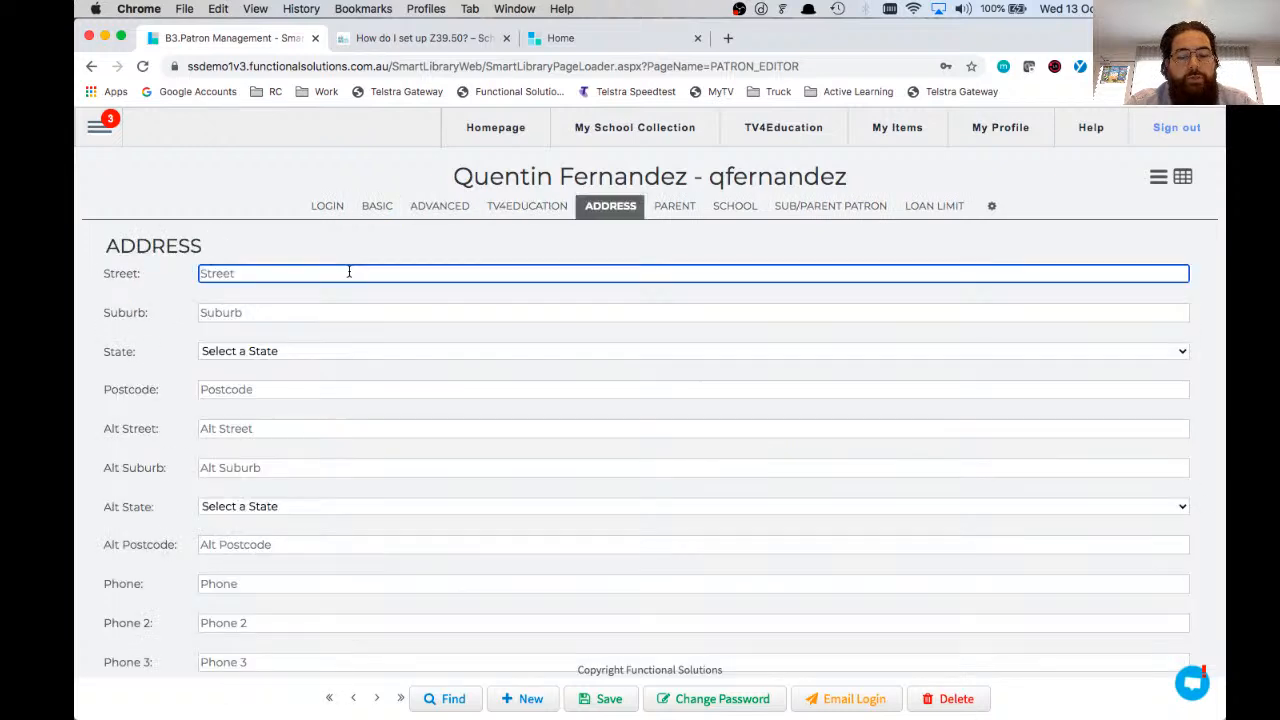
text(ljp)
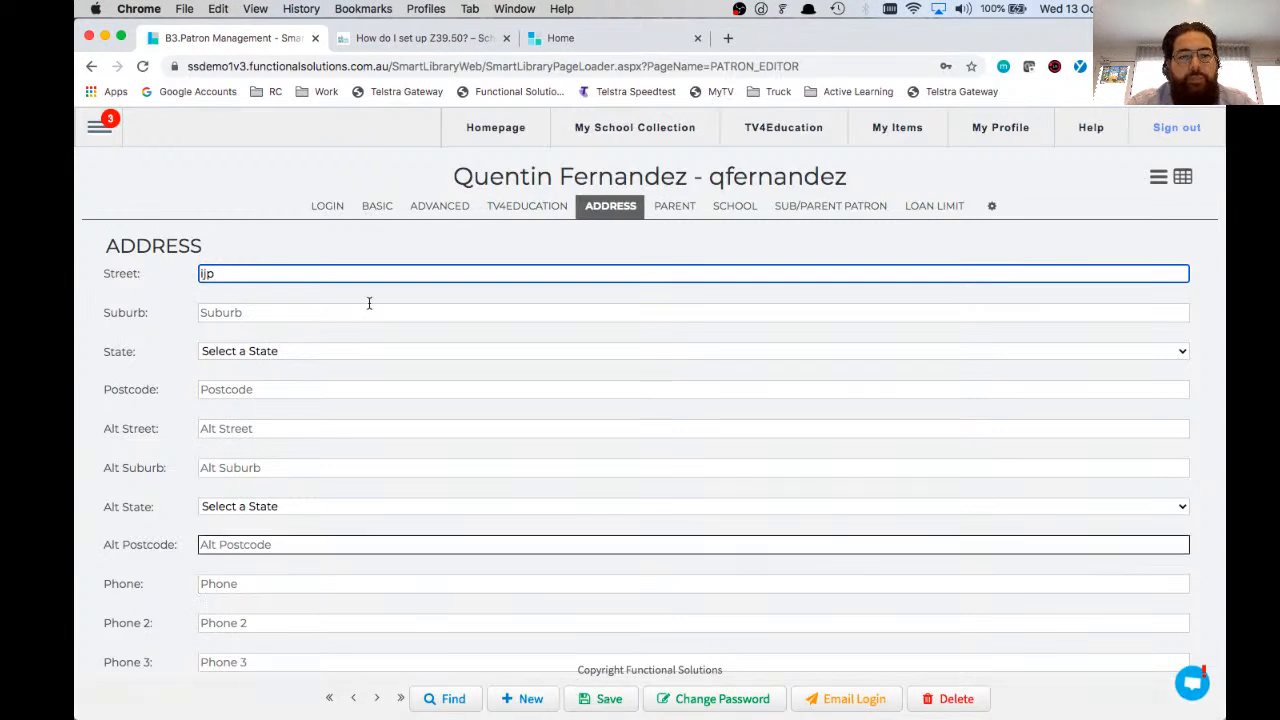
click(324, 207)
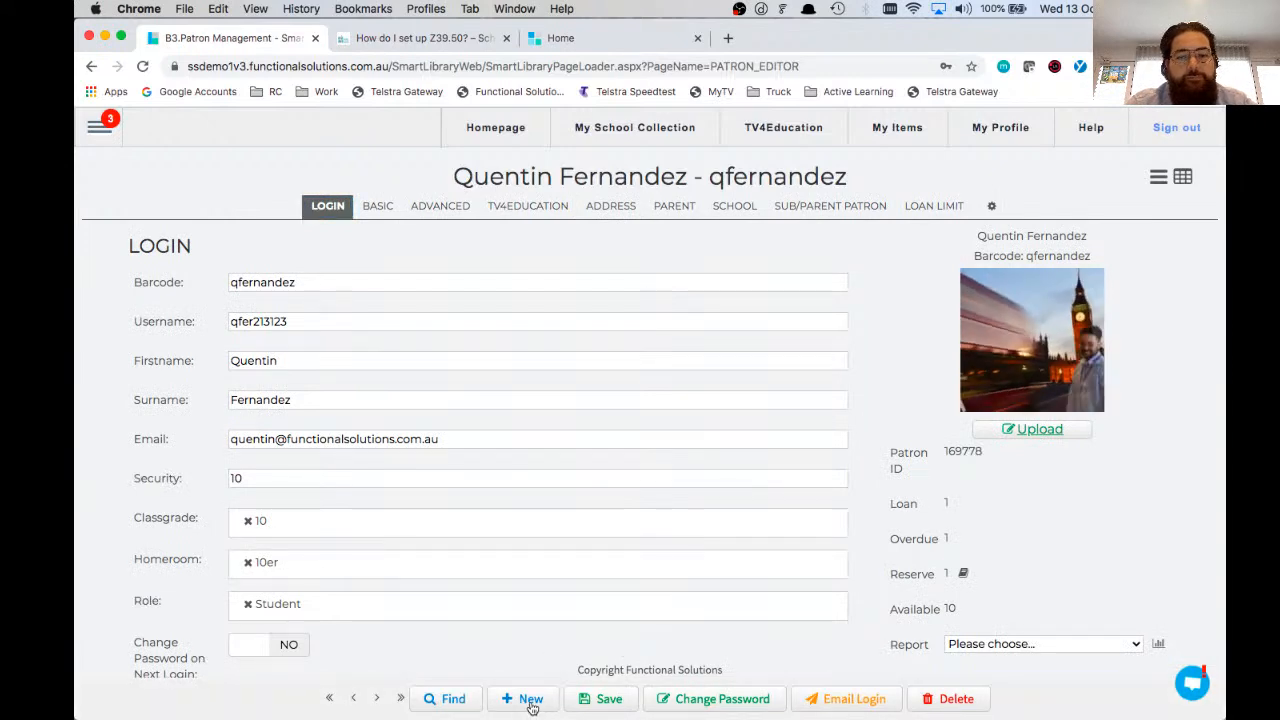
Step: Start a new patron record and fill in its barcode number
click(531, 705)
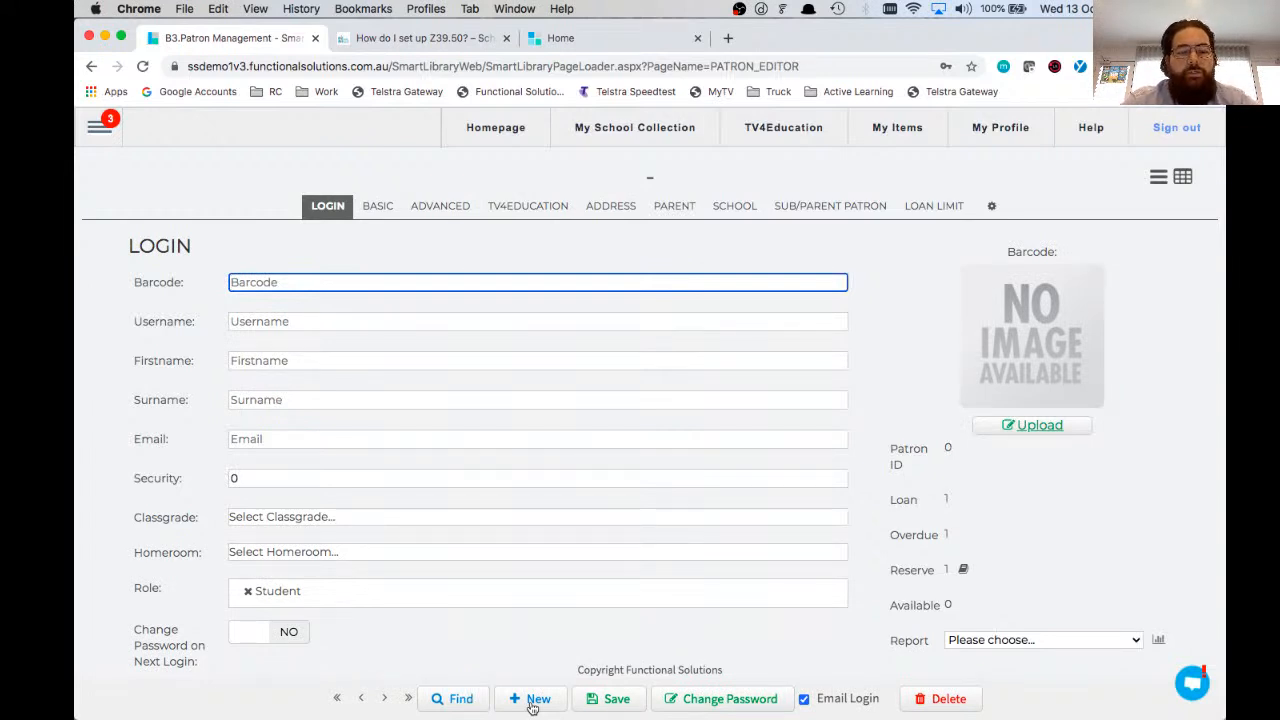
text(98302980 00932)
key(Tab)
key(Tab)
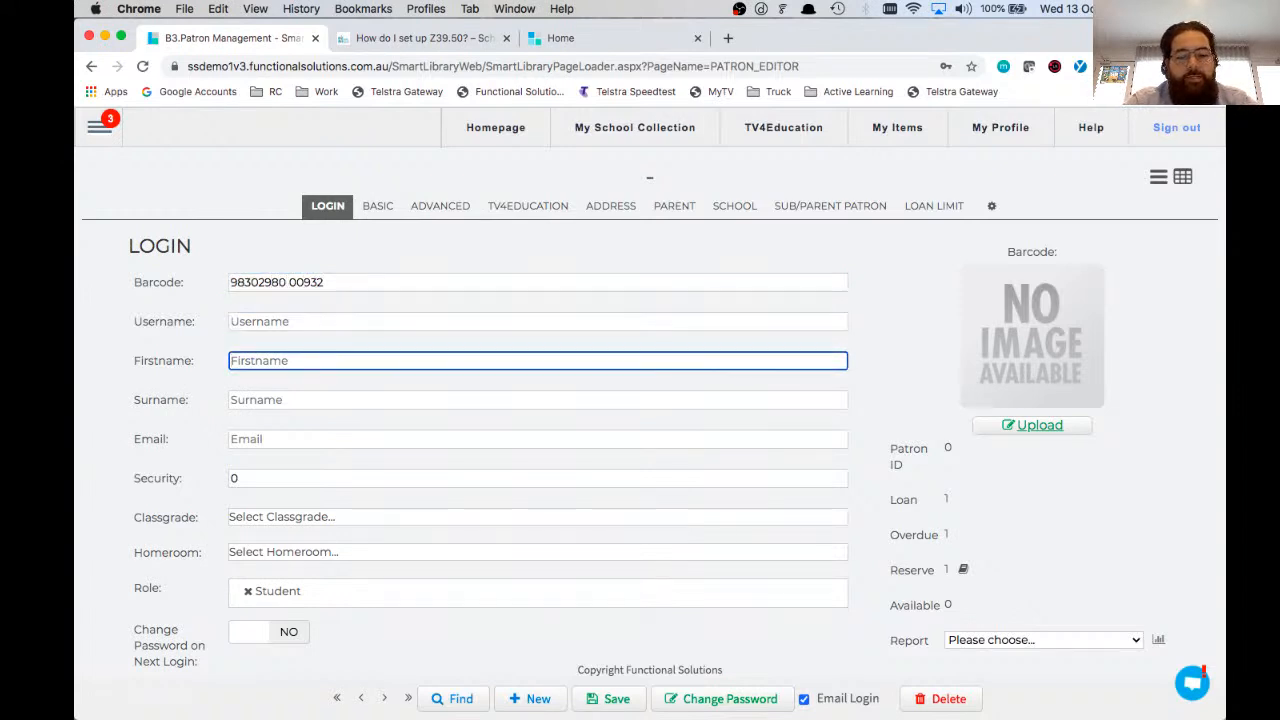
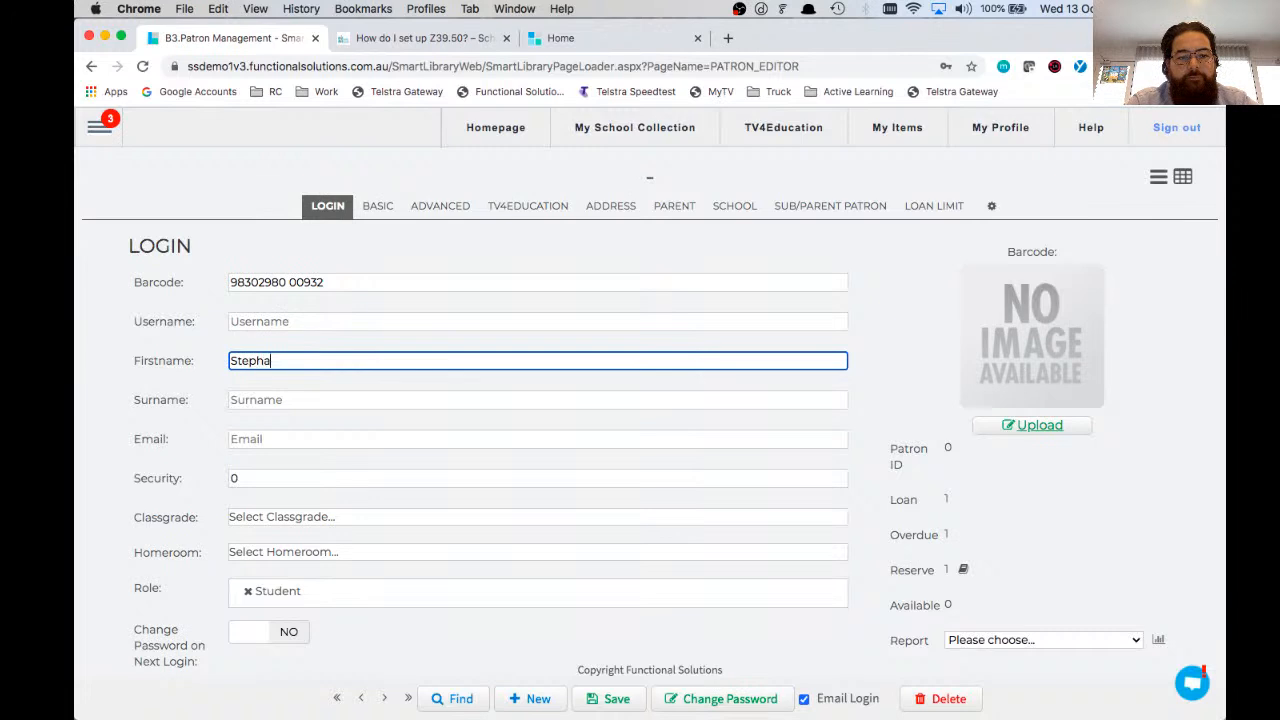
Step: Fill in the new patron's first name, surname and school e-mail address
key(Tab)
click(329, 437)
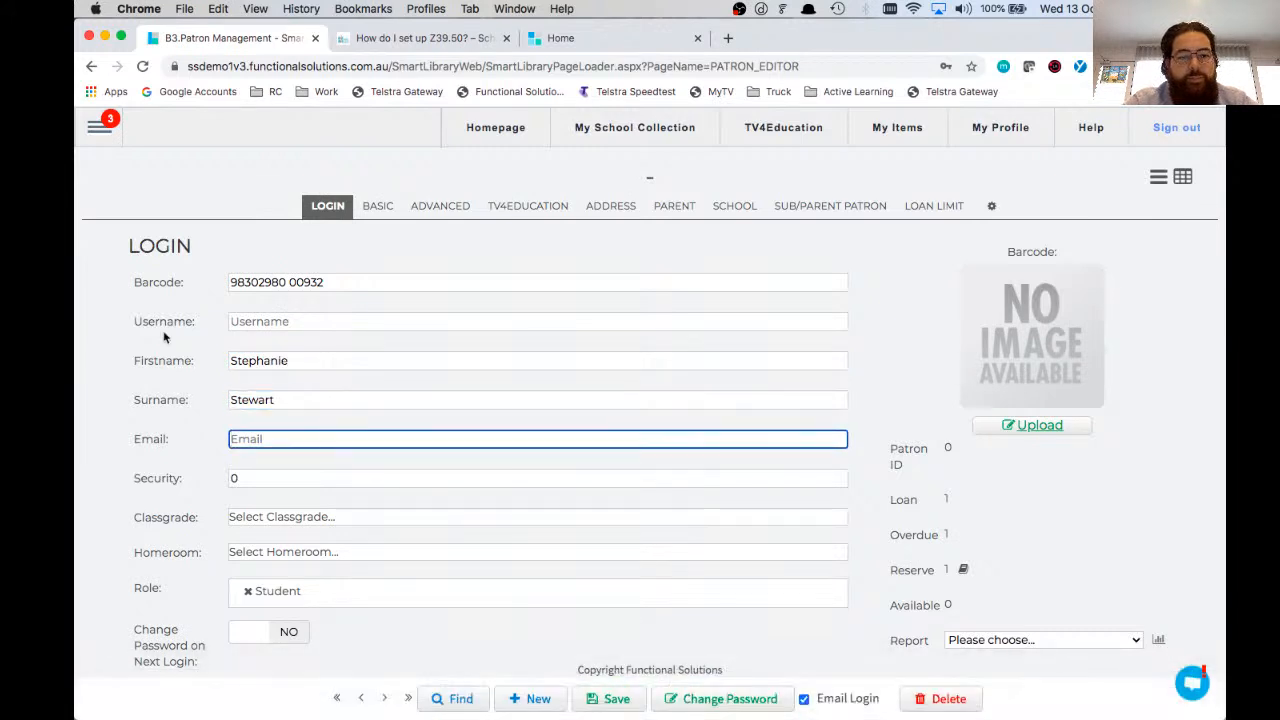
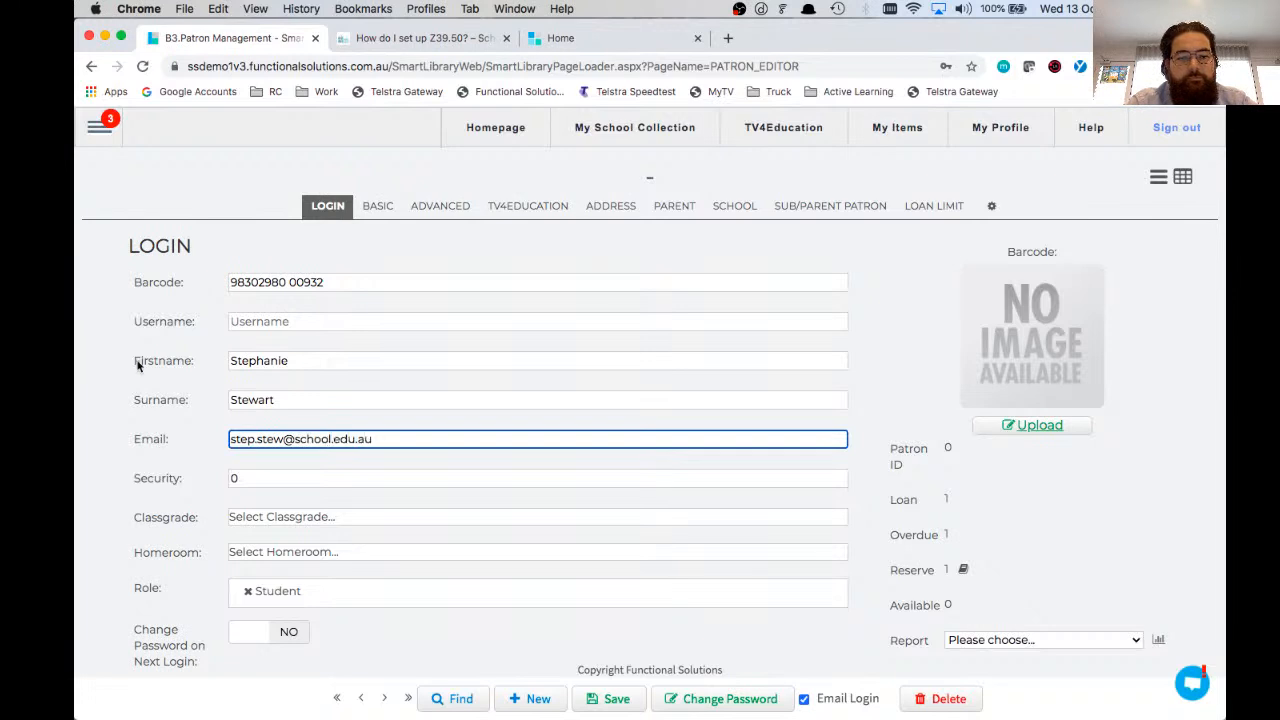
Step: Set the new patron's classgrade to 10 and homeroom to 10er
click(240, 518)
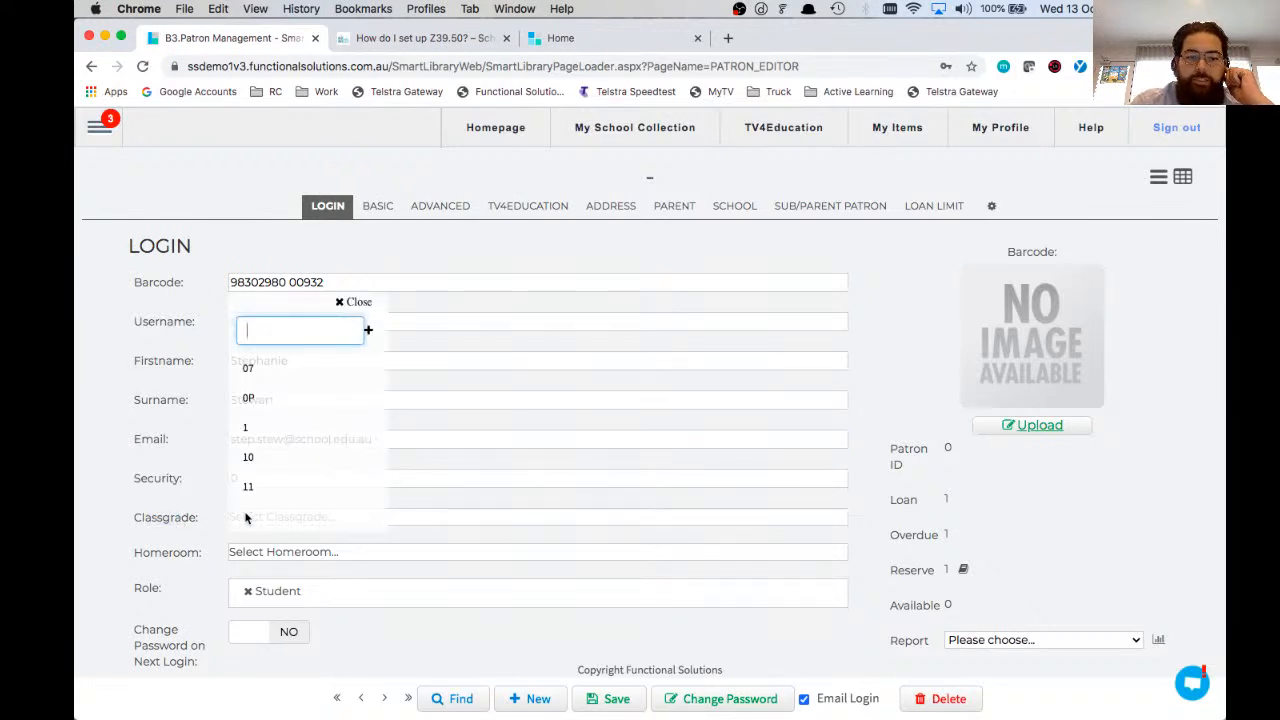
scroll(294, 434, down, 1)
click(266, 416)
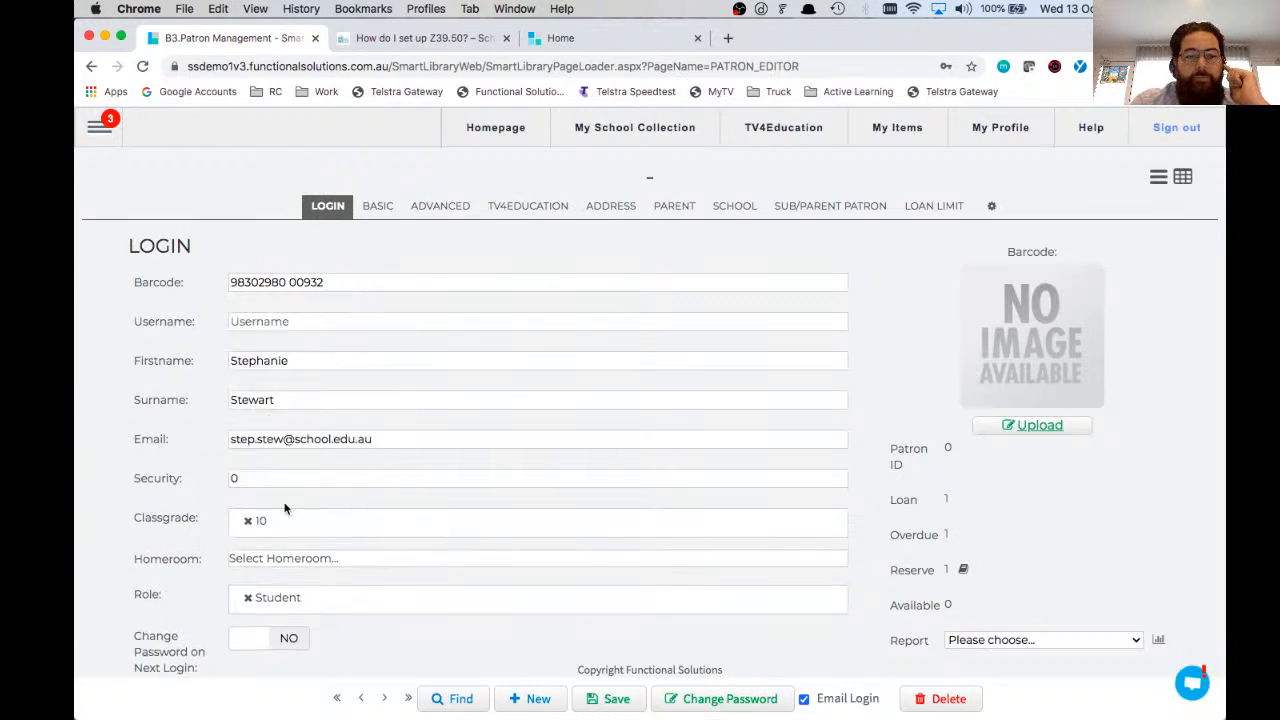
click(262, 559)
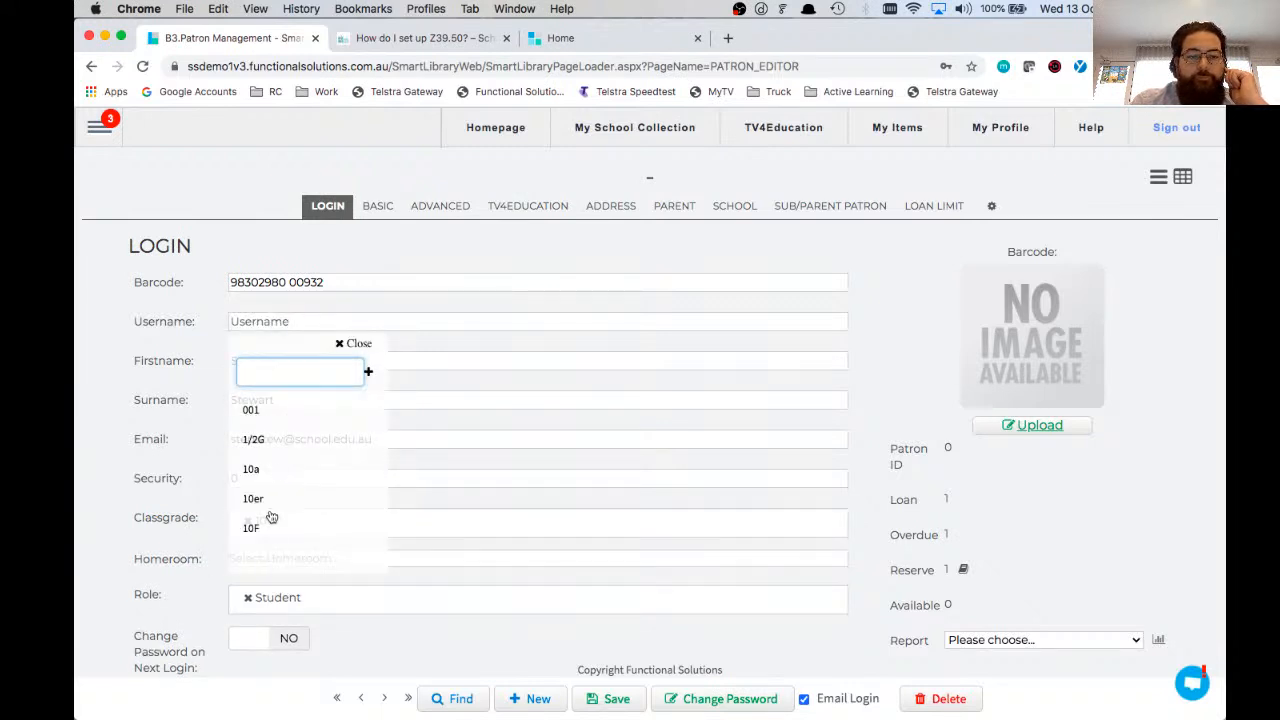
click(253, 498)
scroll(172, 480, down, 1)
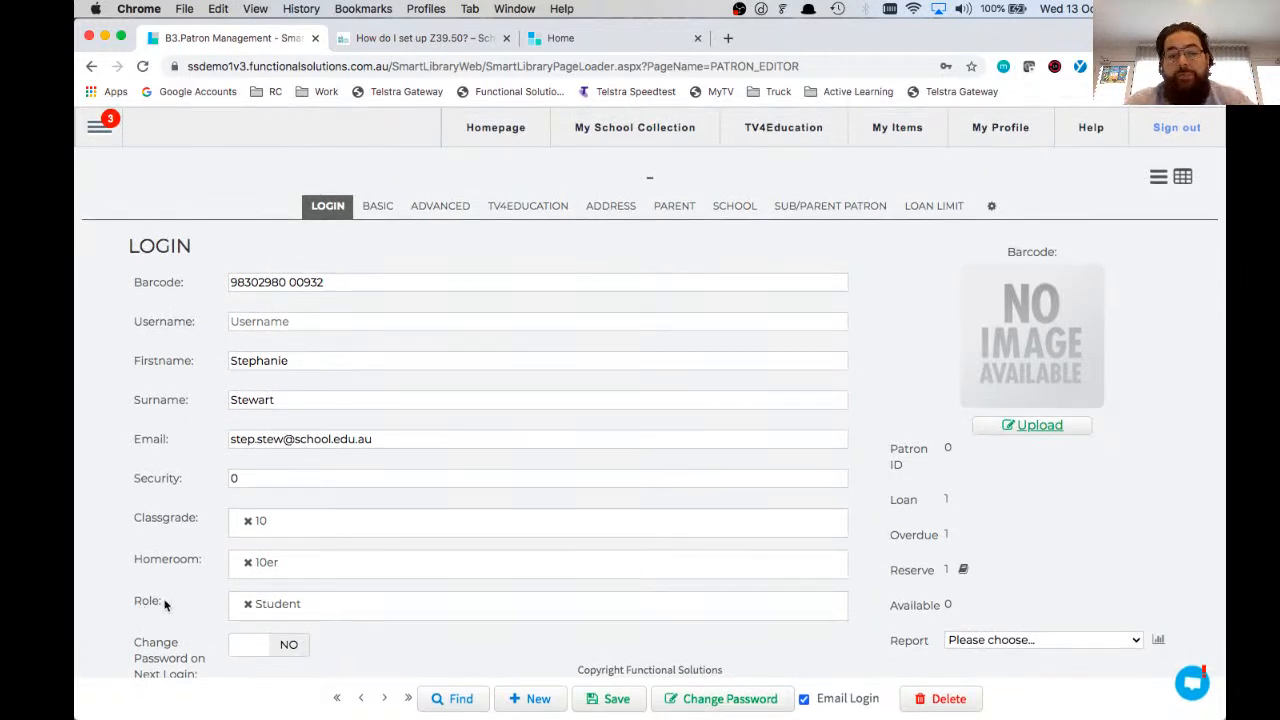
Step: Replace the new patron's Student role with Teacher
click(250, 612)
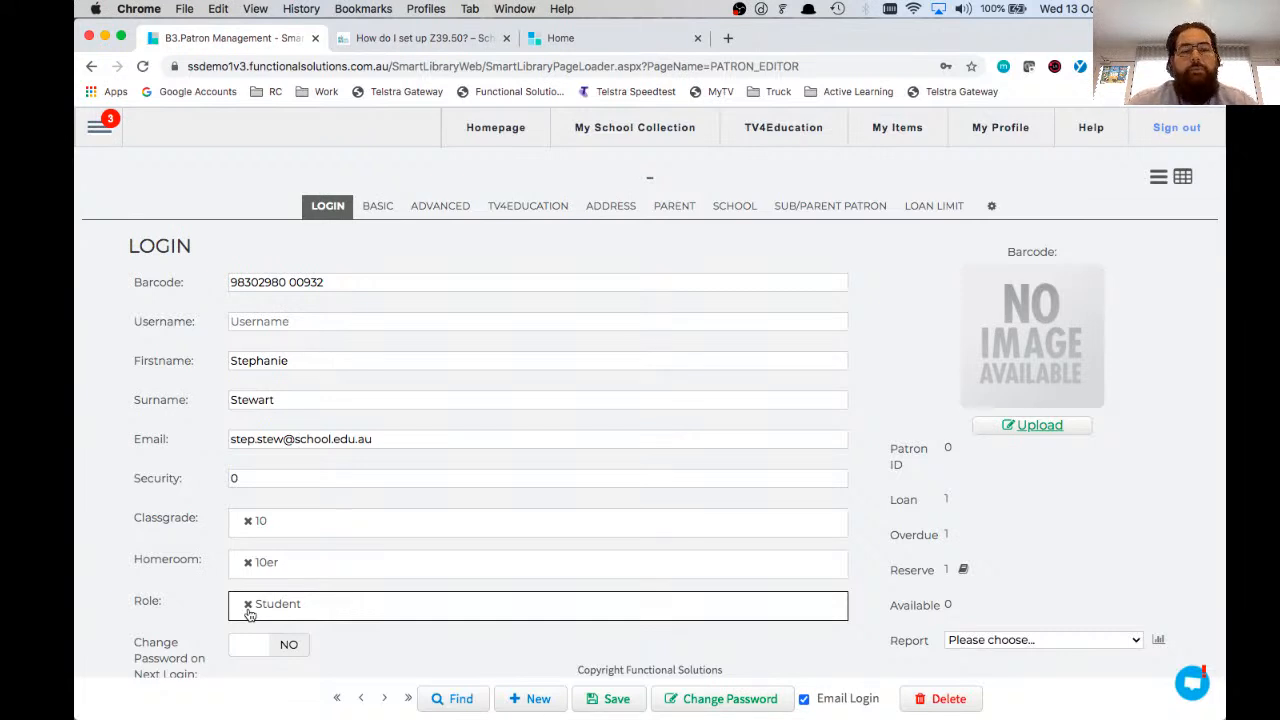
click(248, 605)
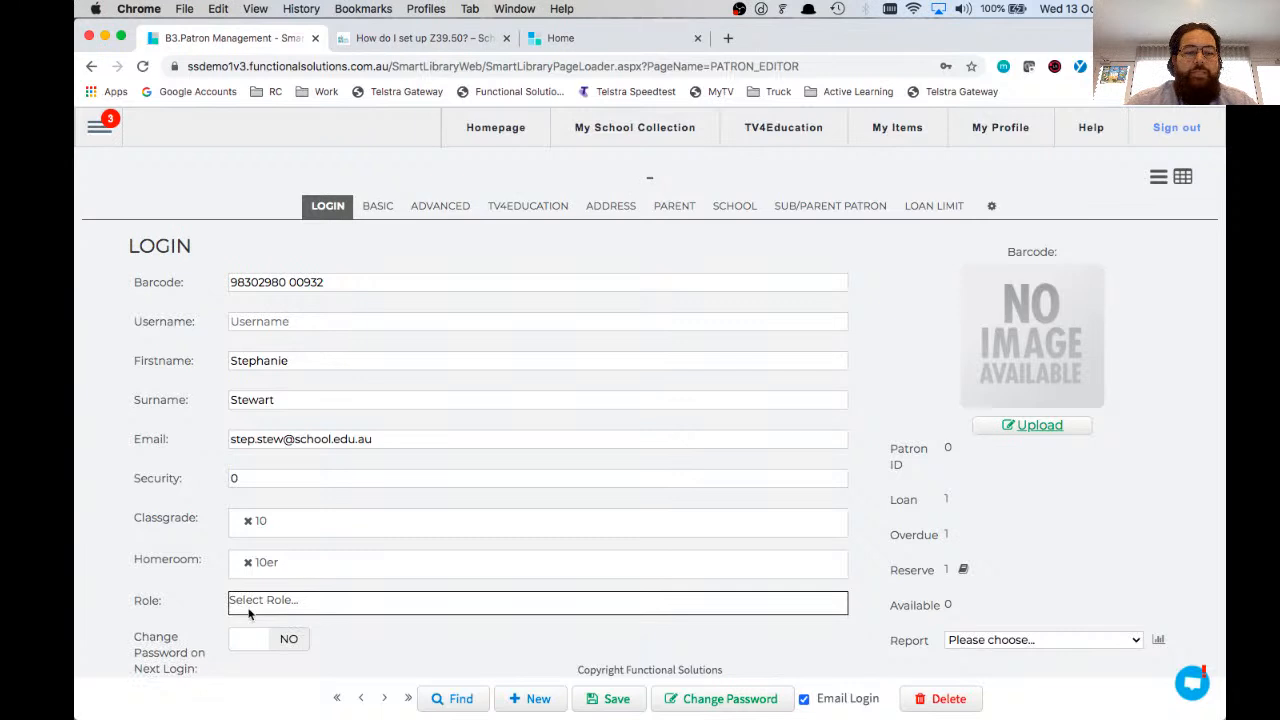
click(278, 604)
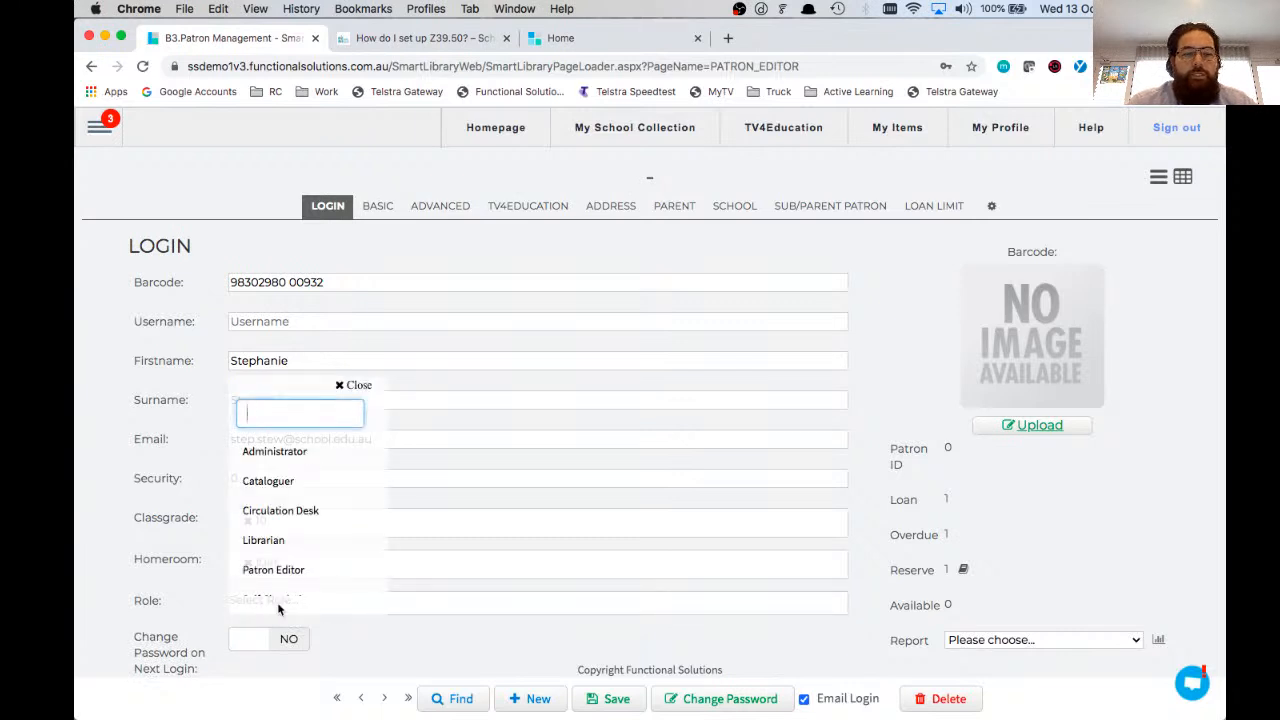
scroll(286, 500, down, 3)
text(tea)
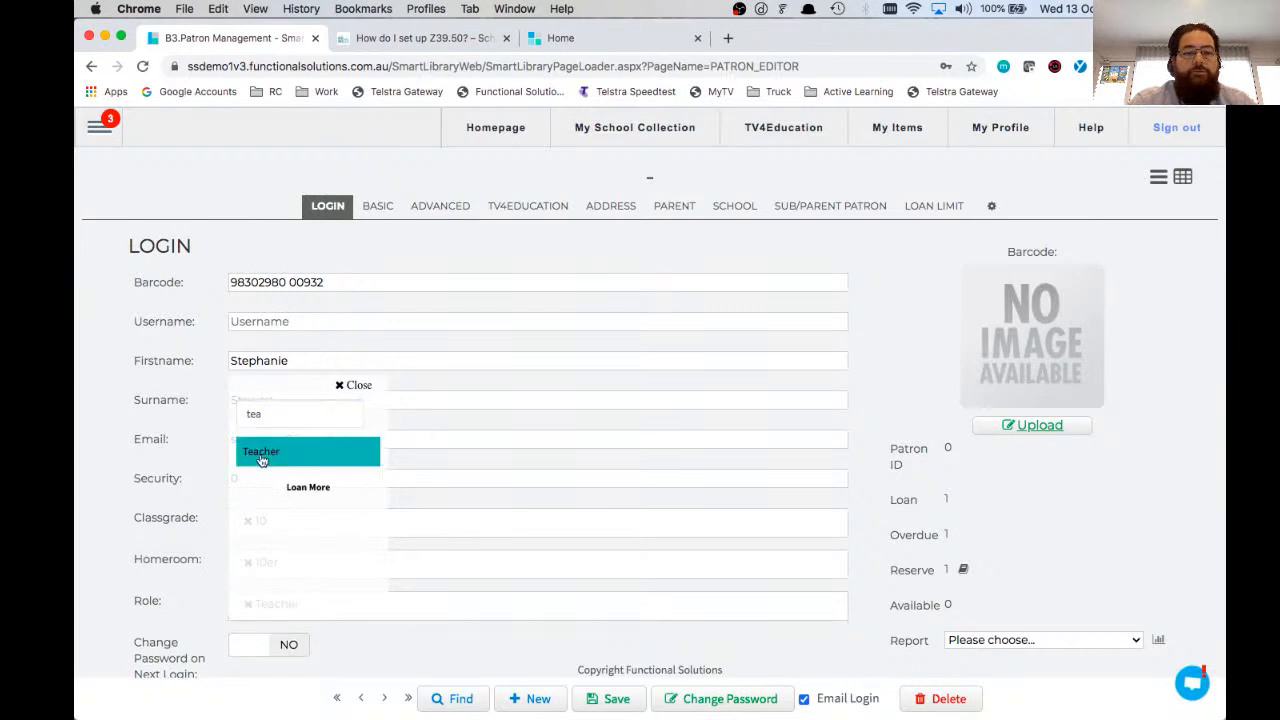
click(355, 386)
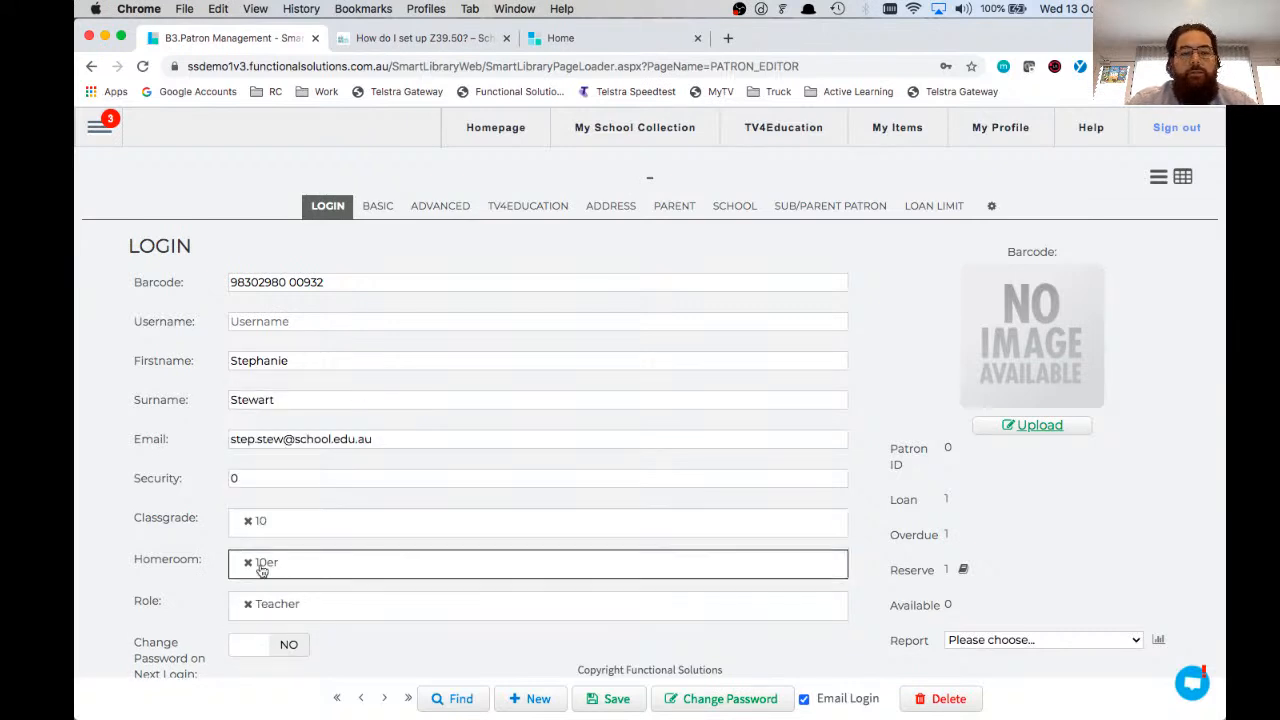
Step: Add Circulation Desk as a second role for the new patron
click(268, 604)
click(287, 511)
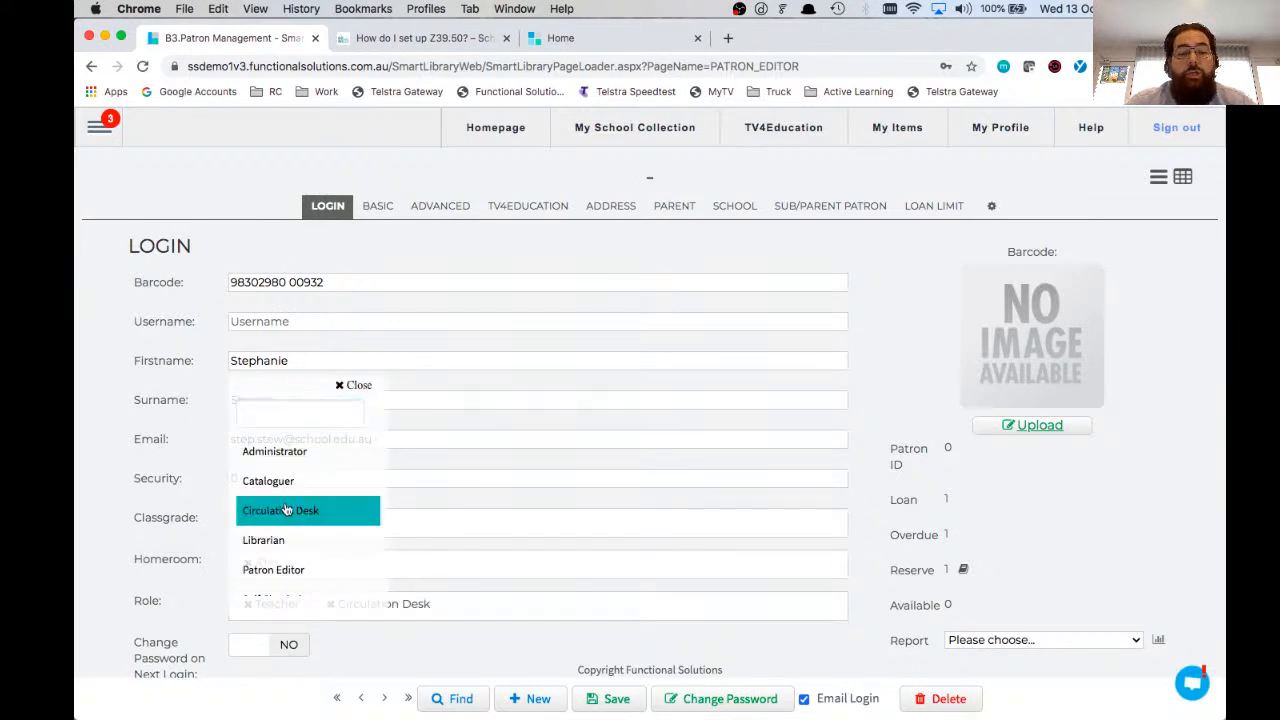
click(350, 385)
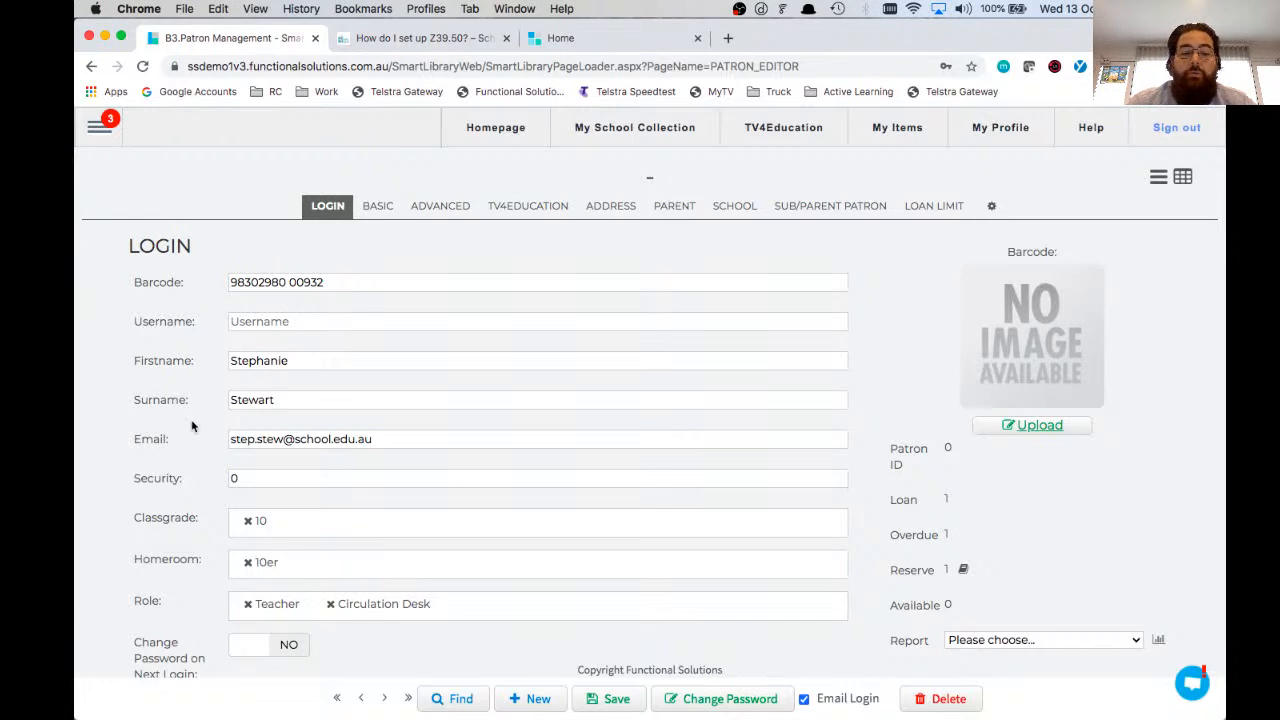
Step: Save the new patron record and agree to have a random password generated and sent to the patron
click(610, 698)
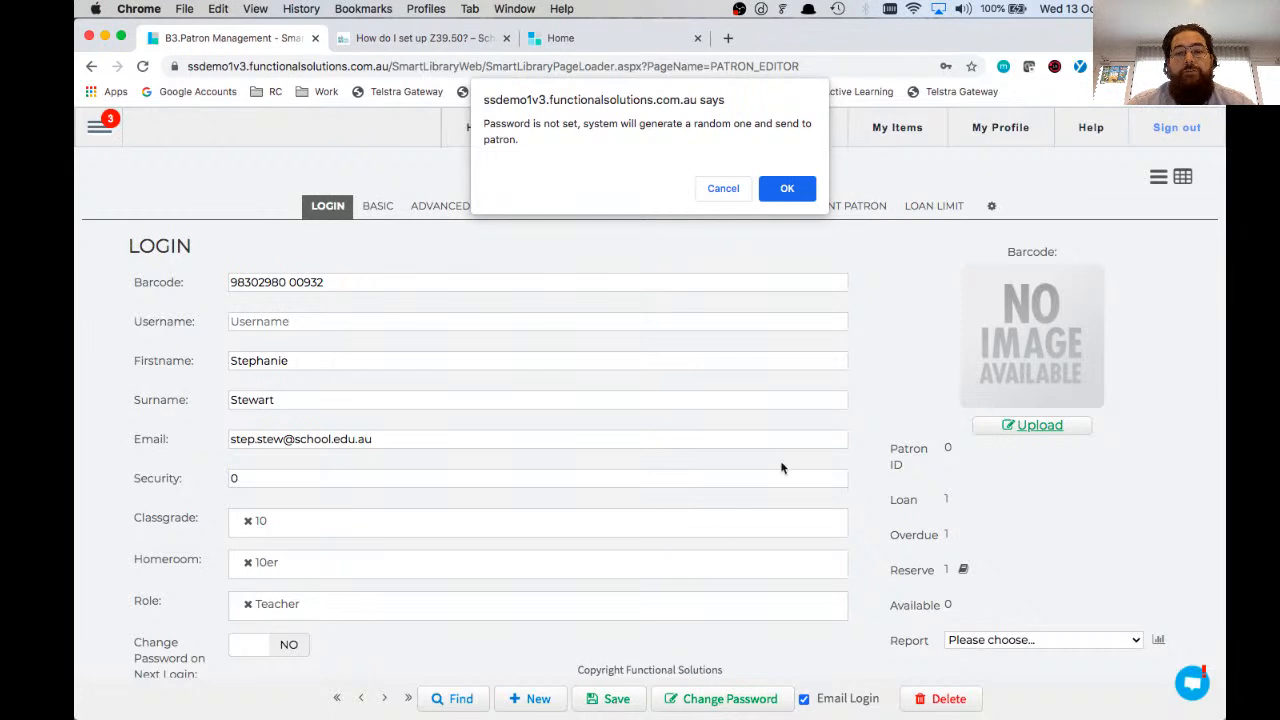
click(779, 194)
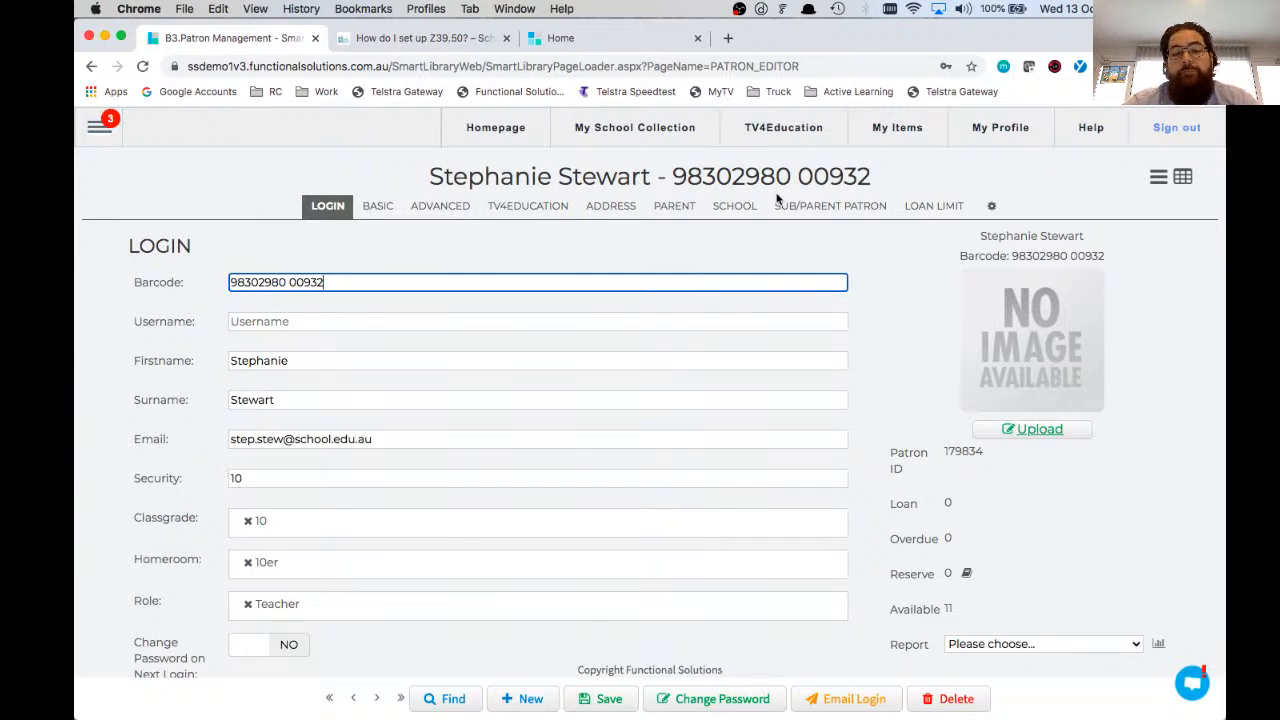
Step: Open and close the Find Patron search, and delete the newly created patron record with all its details
click(450, 704)
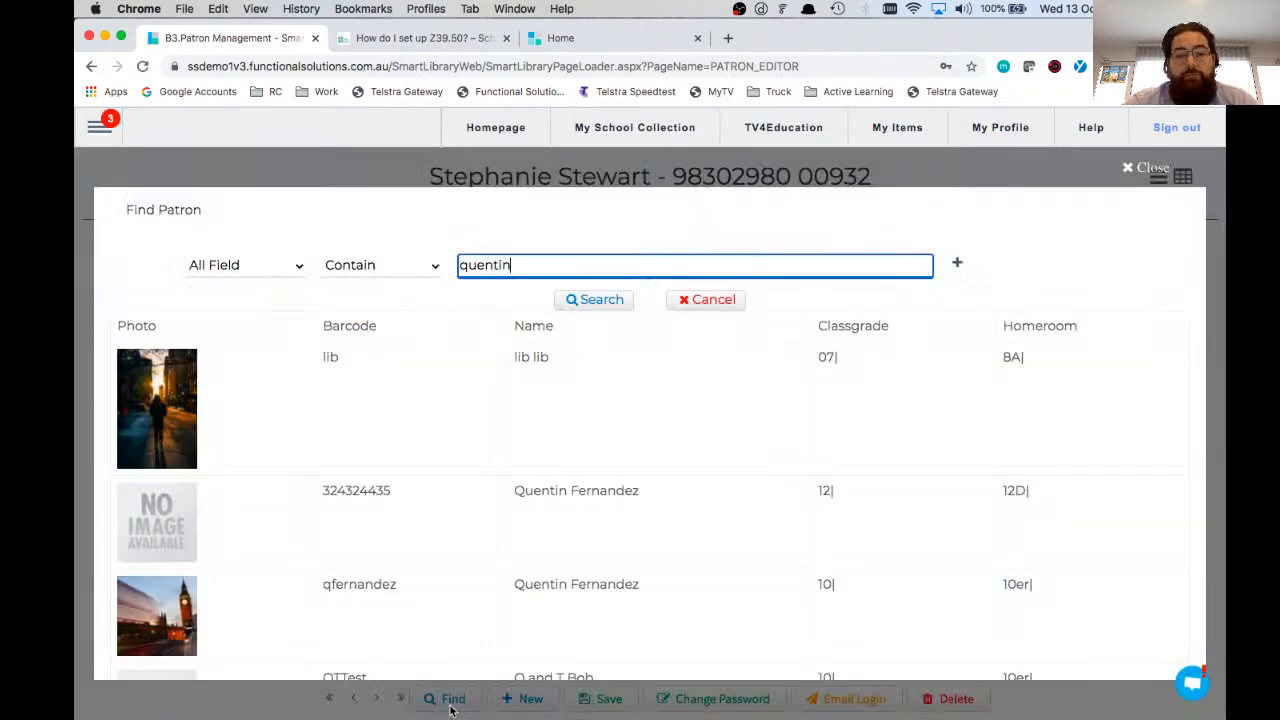
click(1131, 170)
click(952, 702)
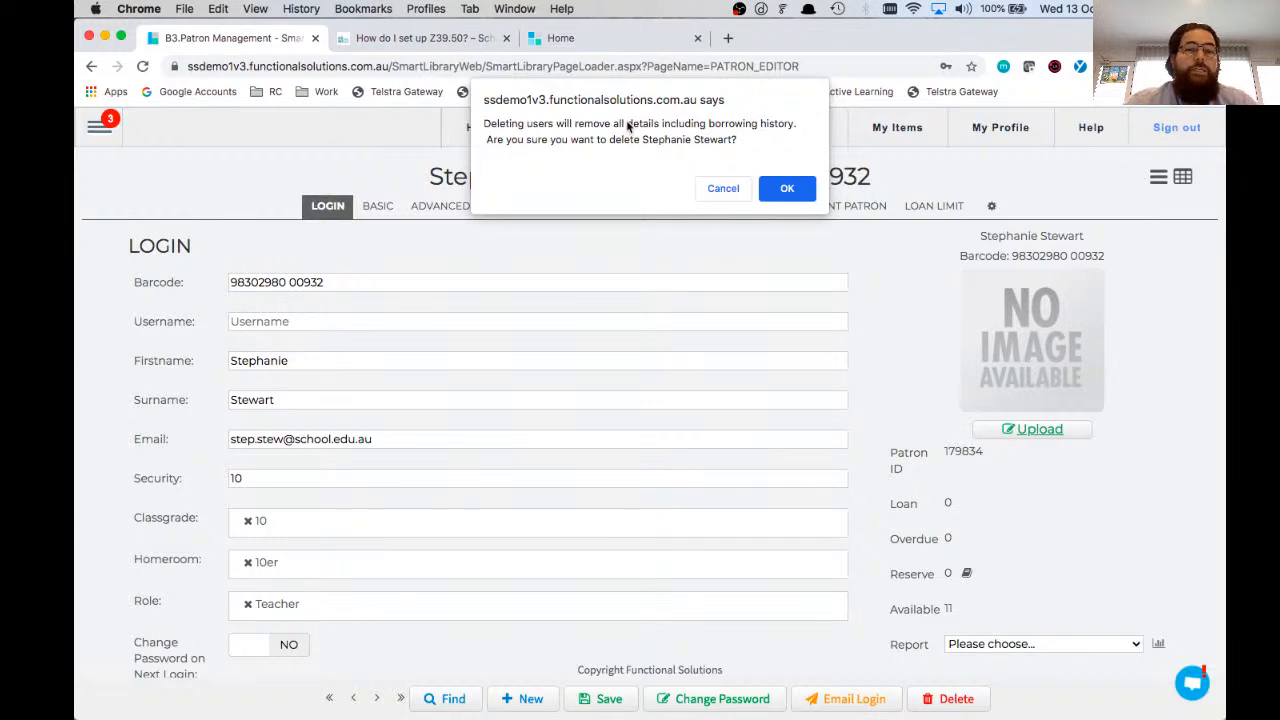
click(794, 192)
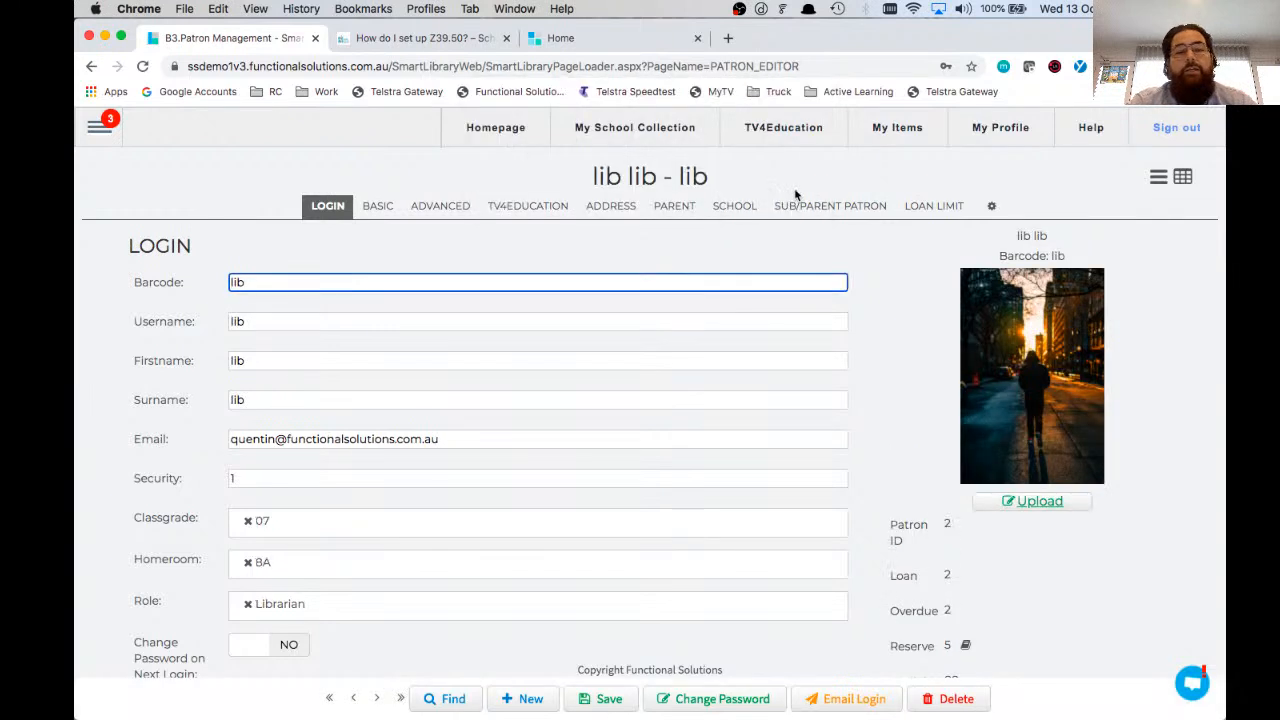
click(103, 128)
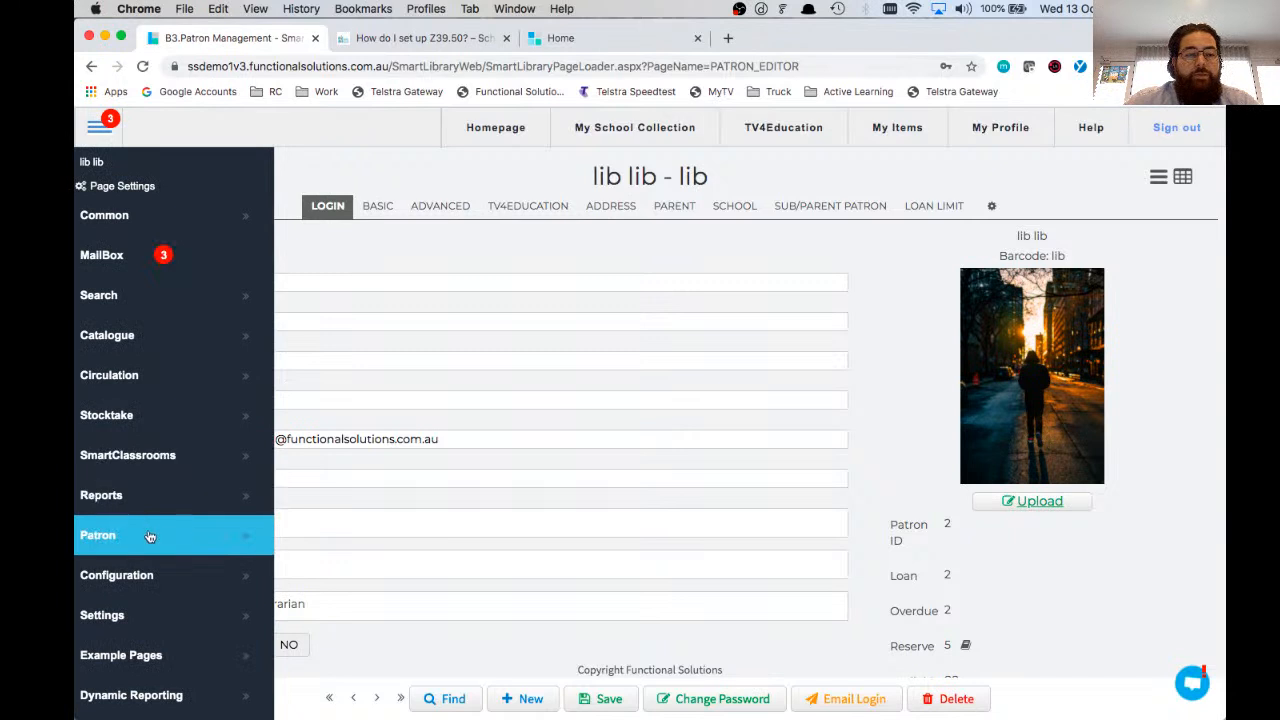
click(150, 536)
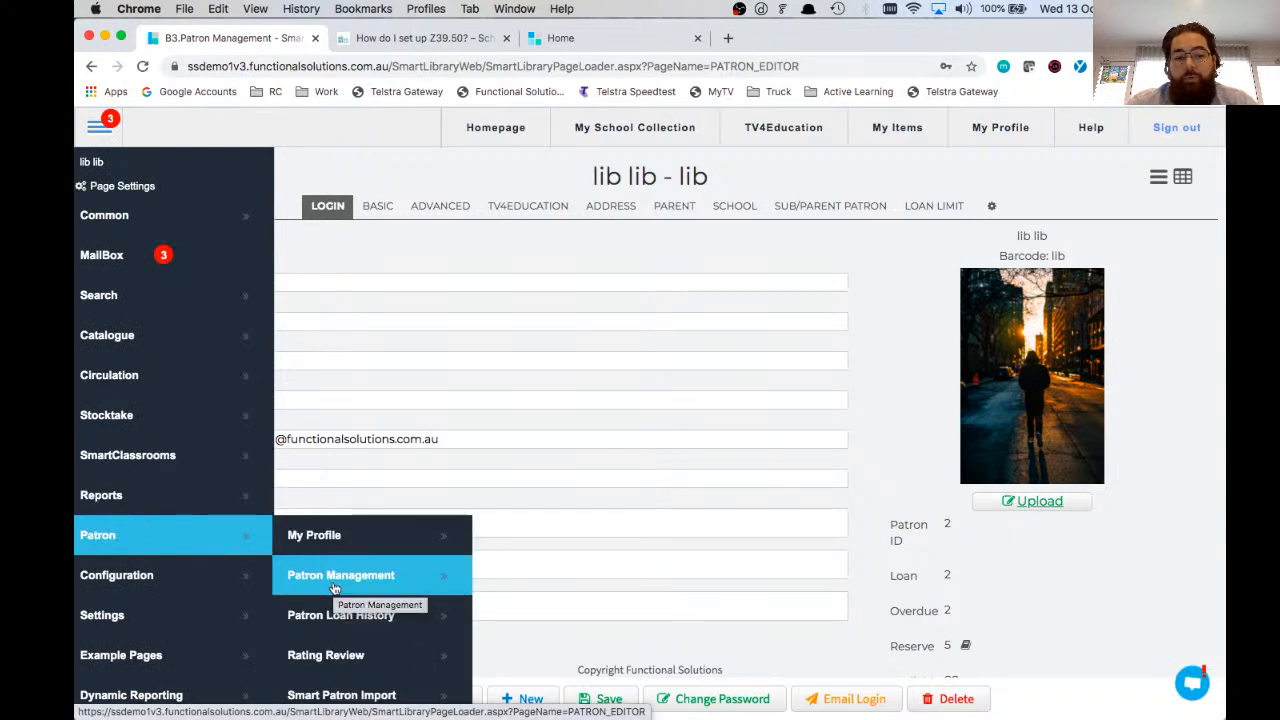
scroll(338, 582, down, 2)
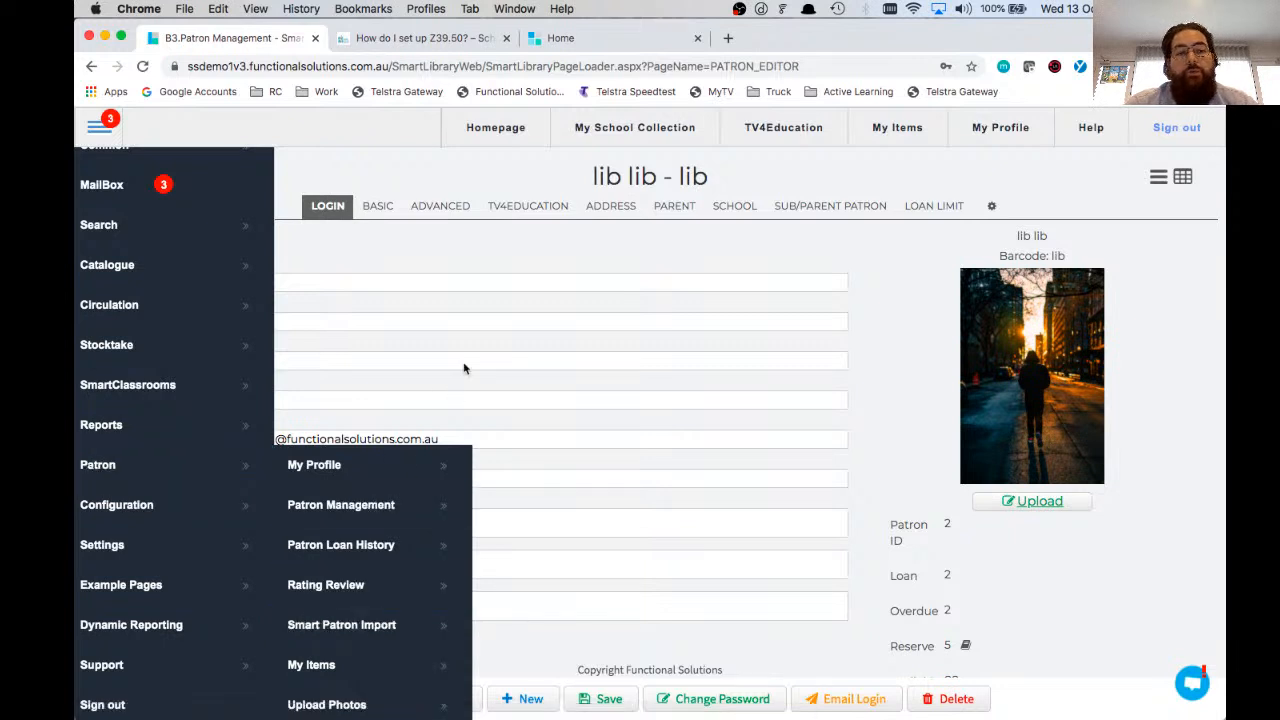
click(167, 274)
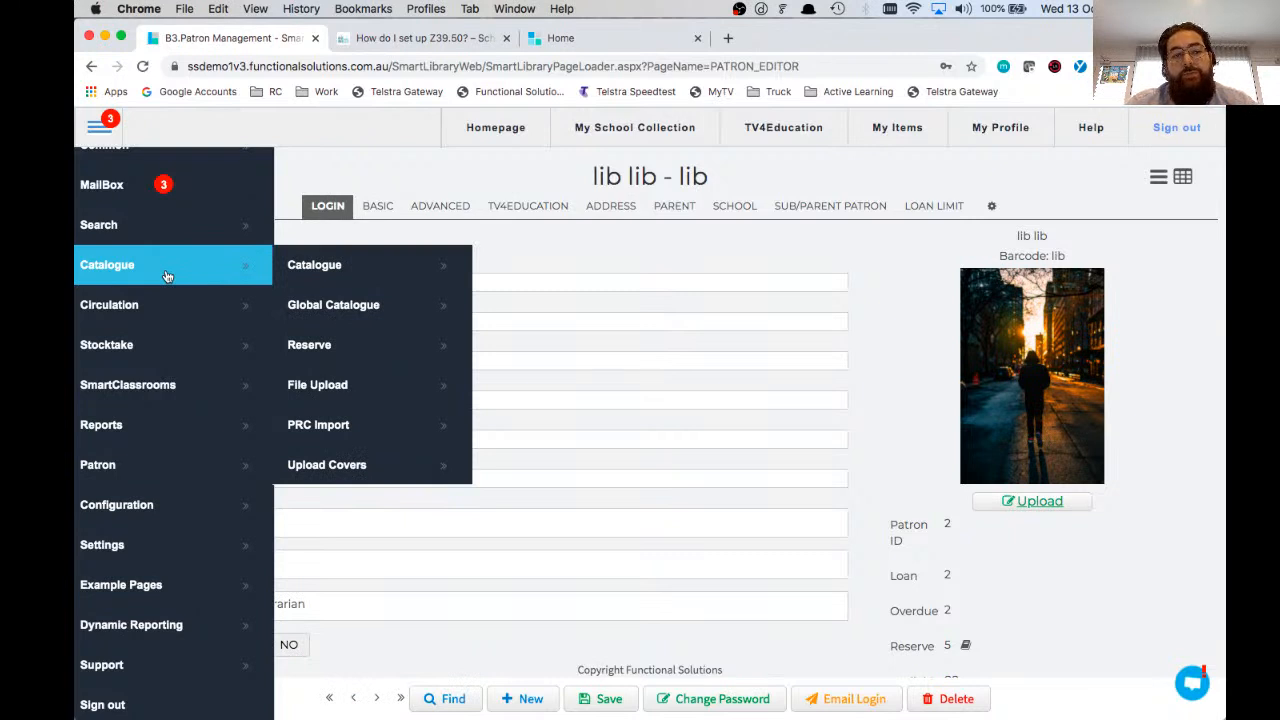
scroll(166, 277, up, 2)
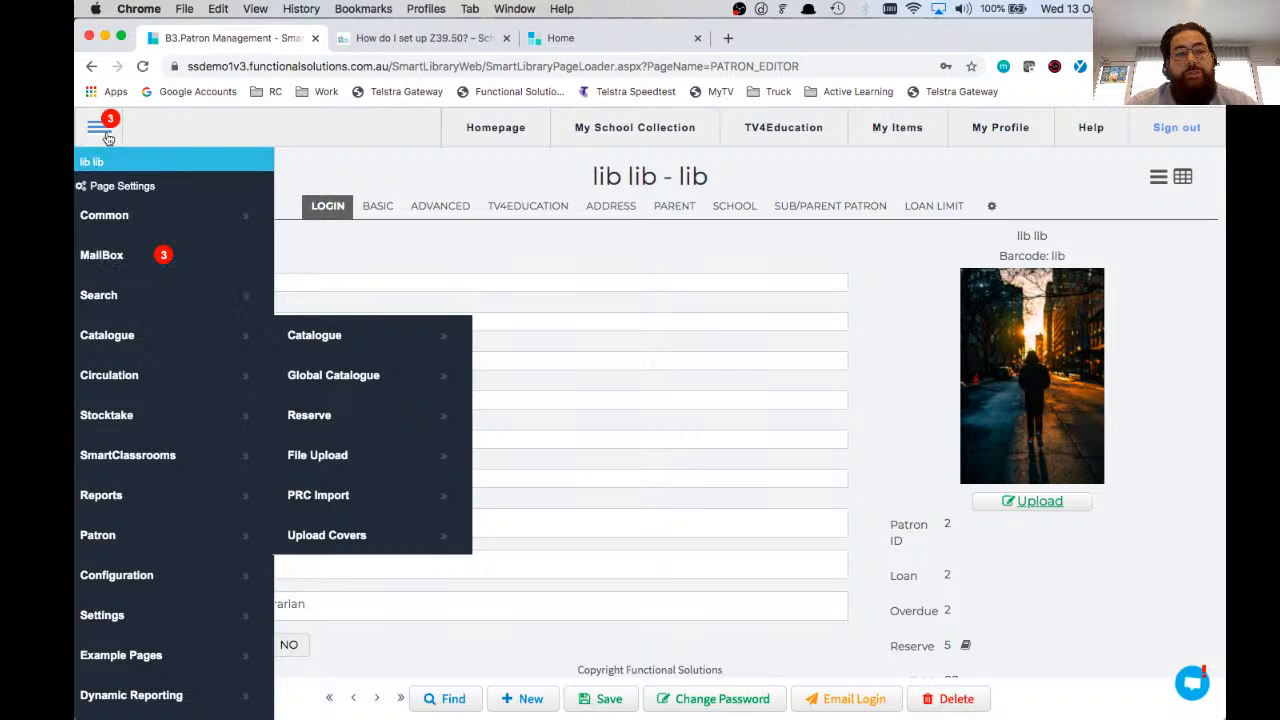
click(327, 349)
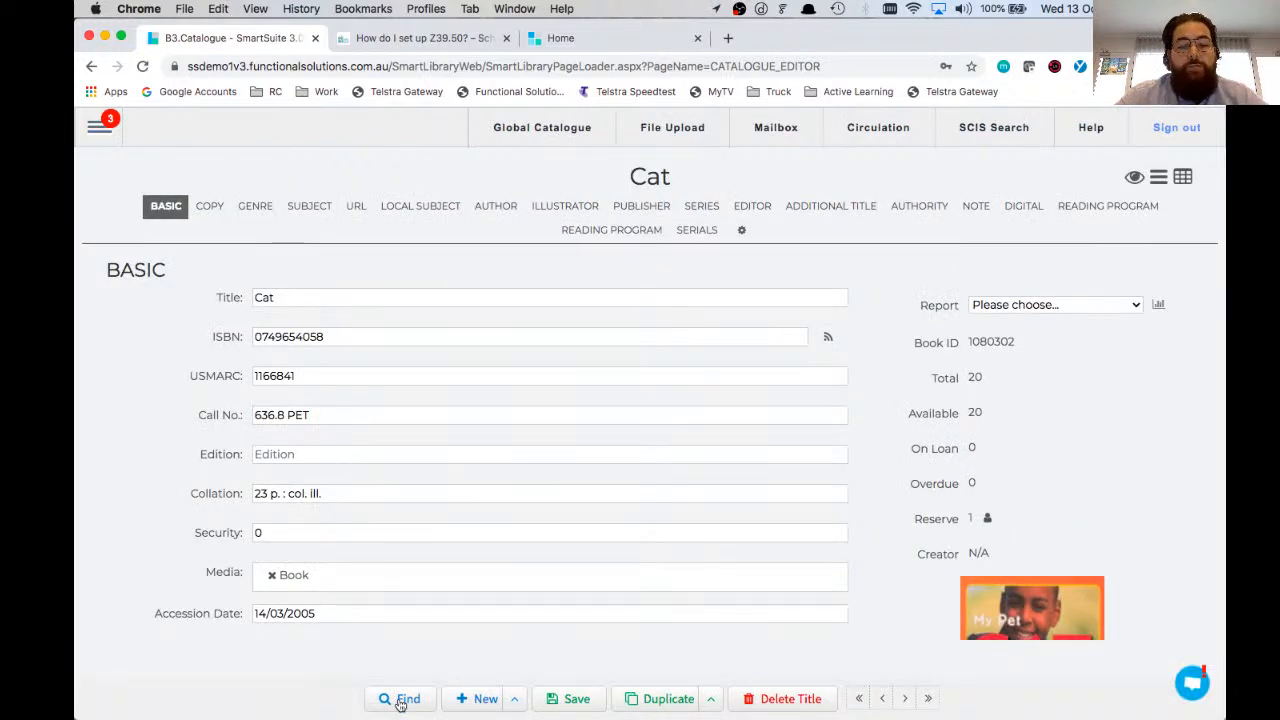
click(400, 700)
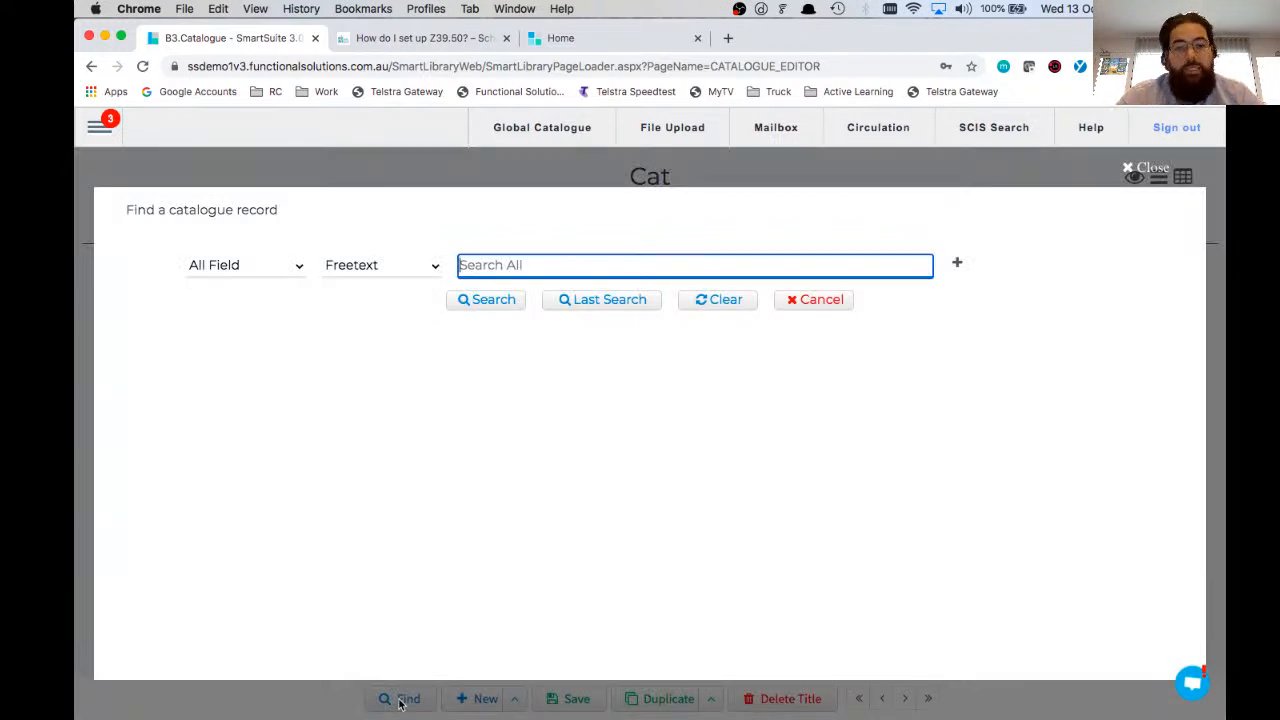
text(maze )
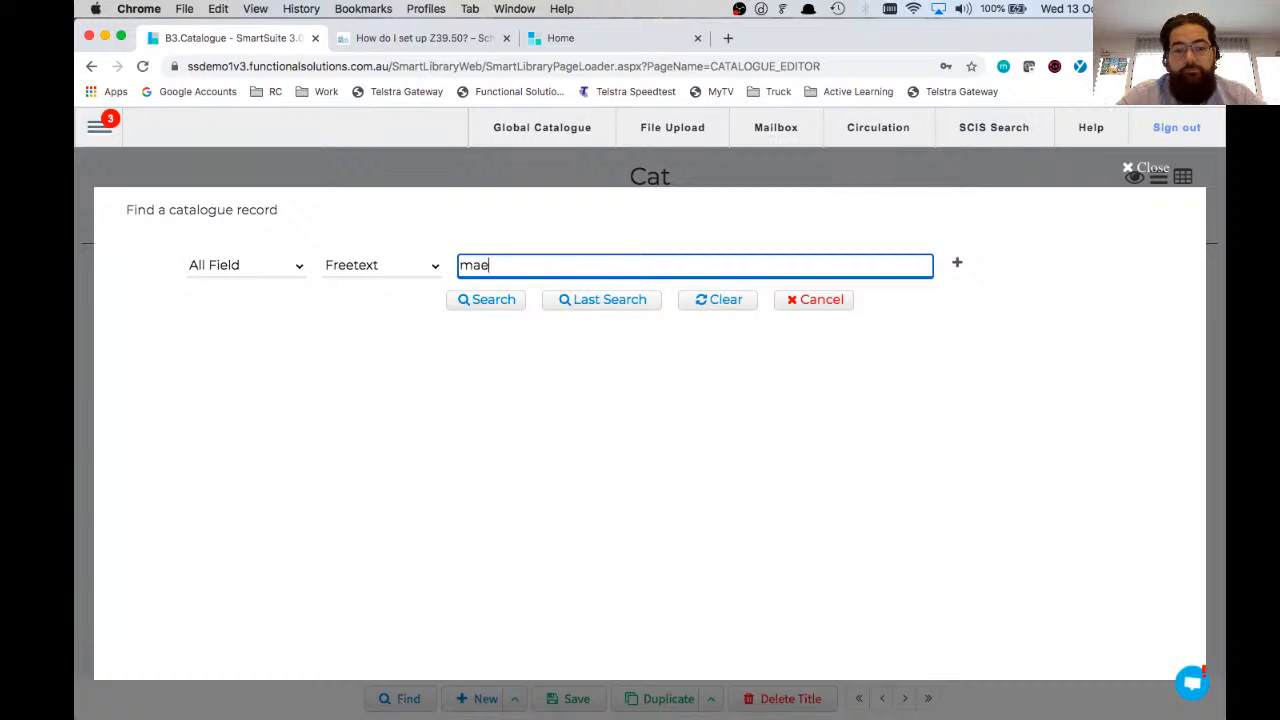
text(runner)
key(Return)
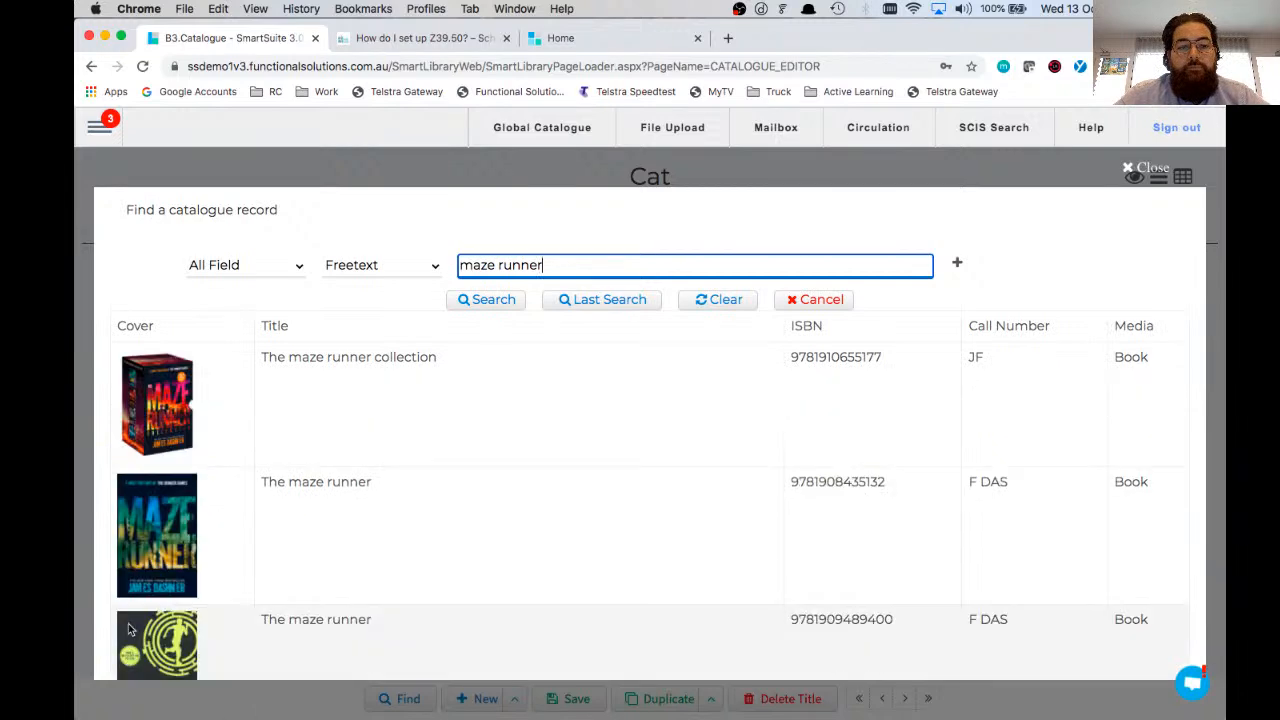
scroll(245, 467, down, 2)
scroll(245, 467, down, 2)
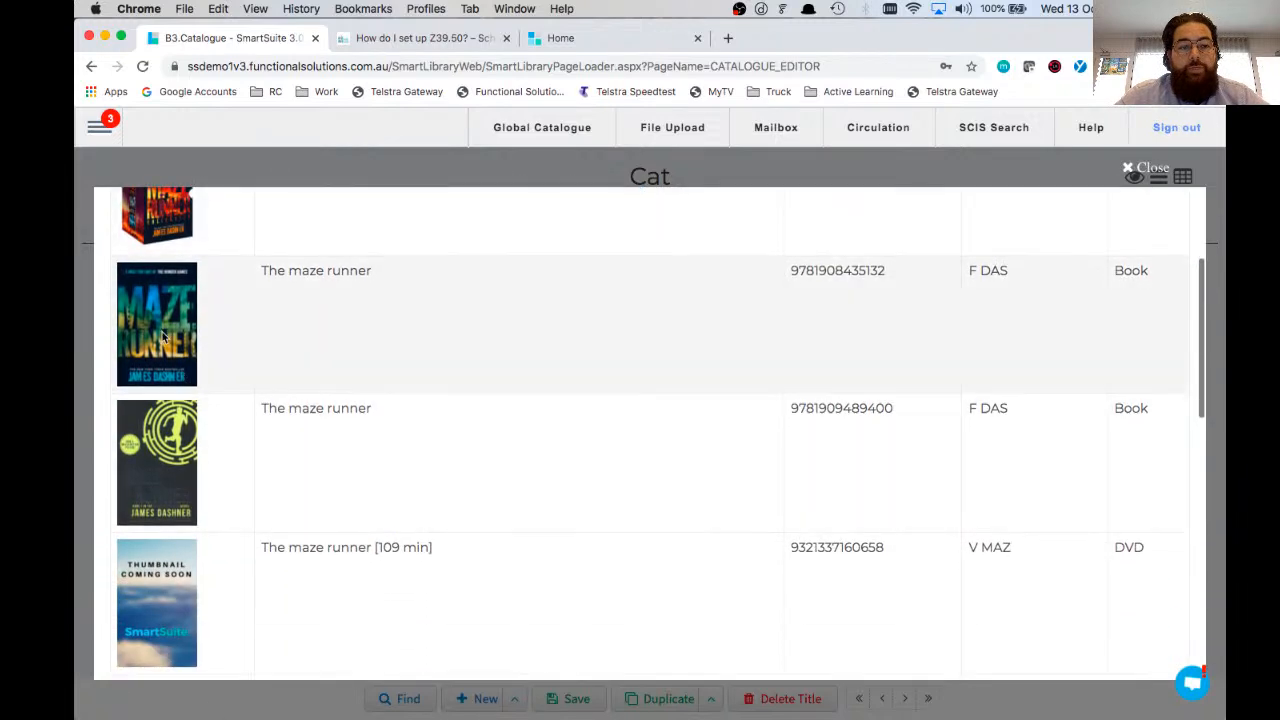
click(161, 336)
Step: Review the copy, series and basic details of The maze runner
click(209, 205)
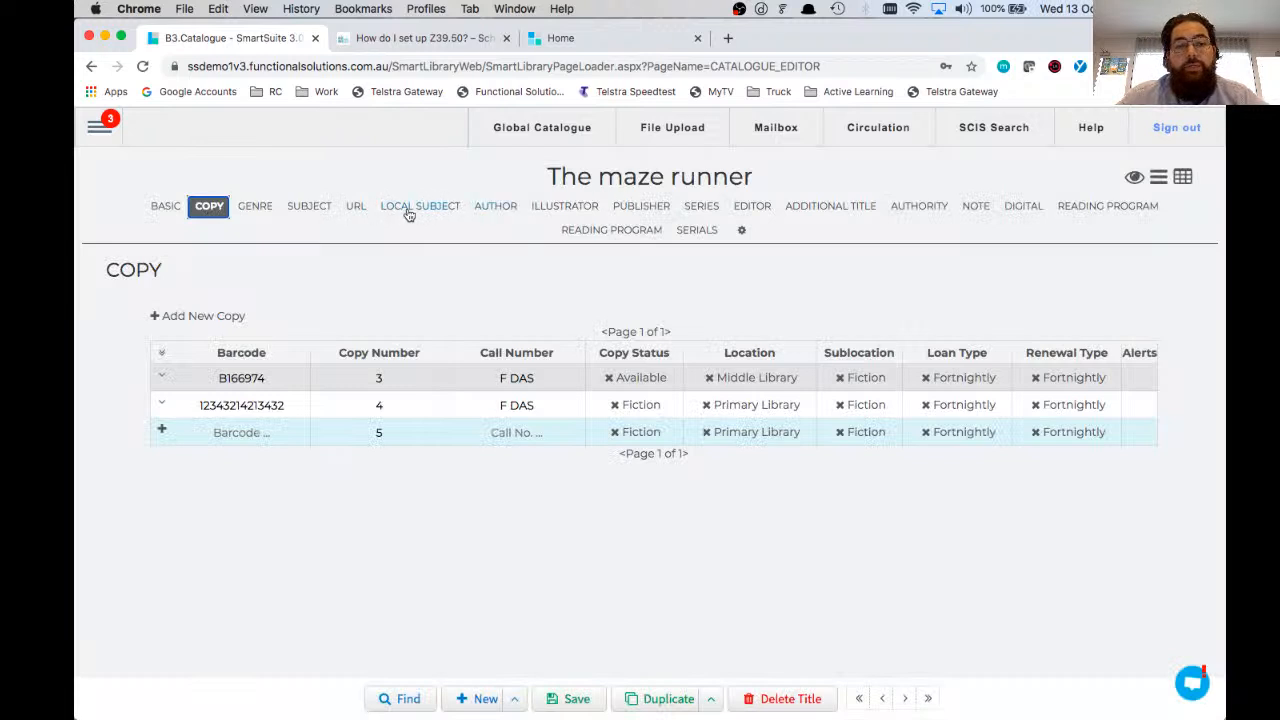
click(701, 206)
click(167, 207)
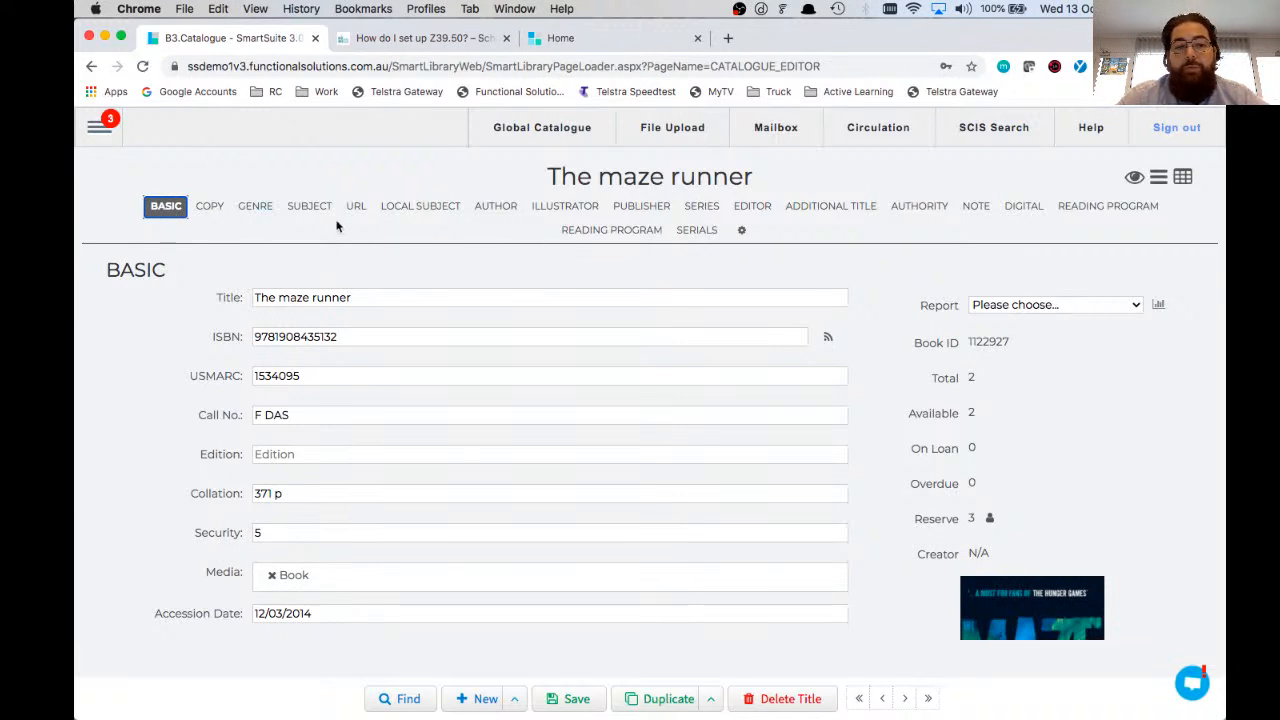
Step: Add the existing subject heading "Moai" to The maze runner
click(313, 207)
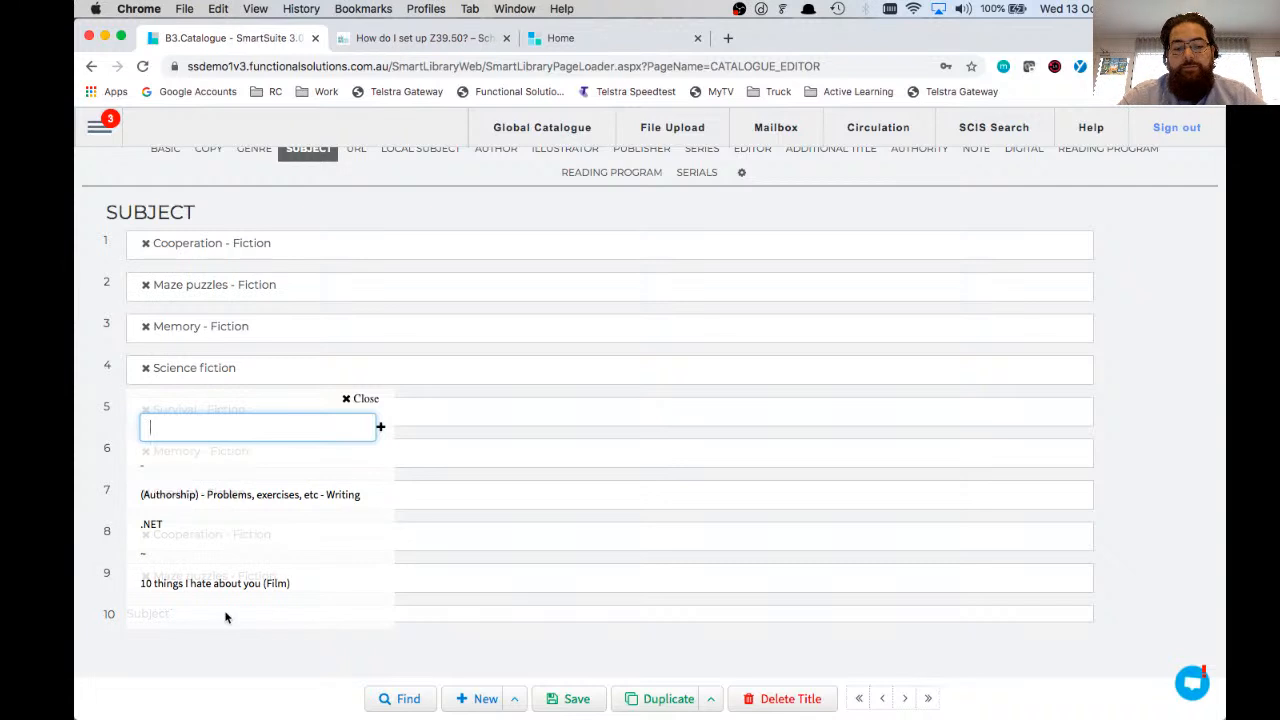
text(mo)
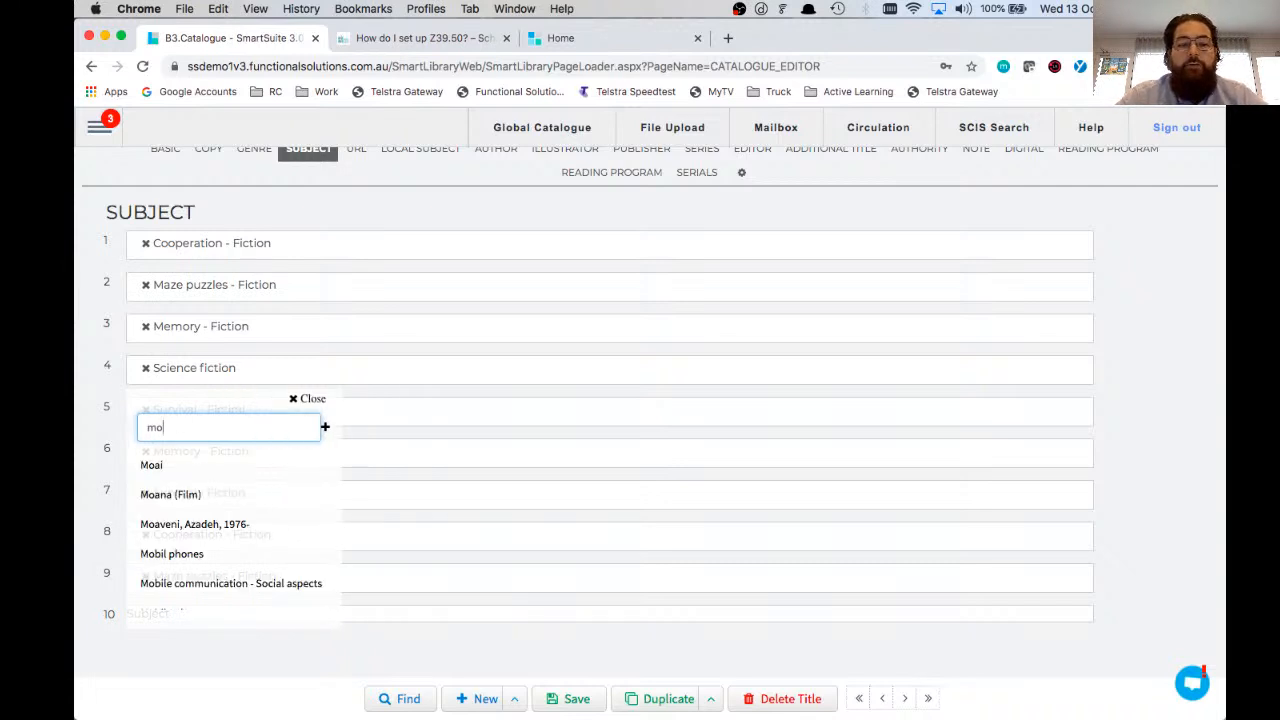
text(a)
click(151, 465)
Step: Paste the copied authority file name as another subject for the title and agree to add it to the database as new
click(200, 613)
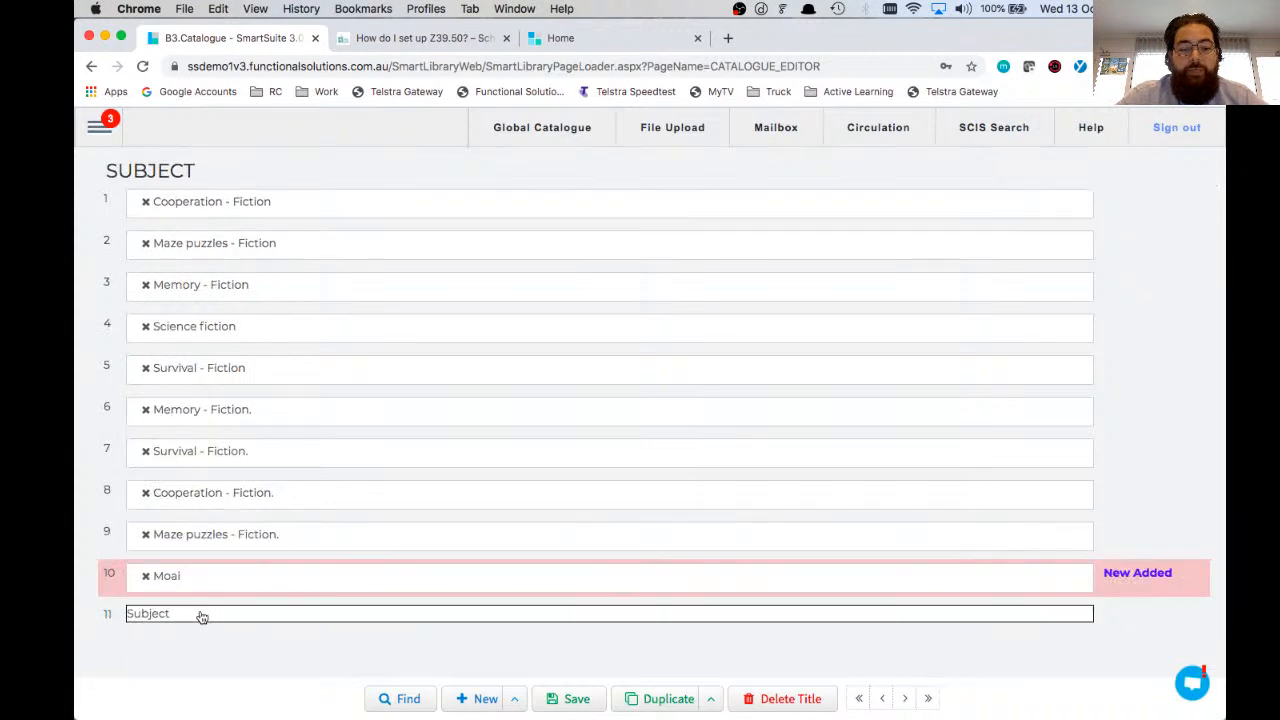
text(Quentin's Authority File)
click(266, 427)
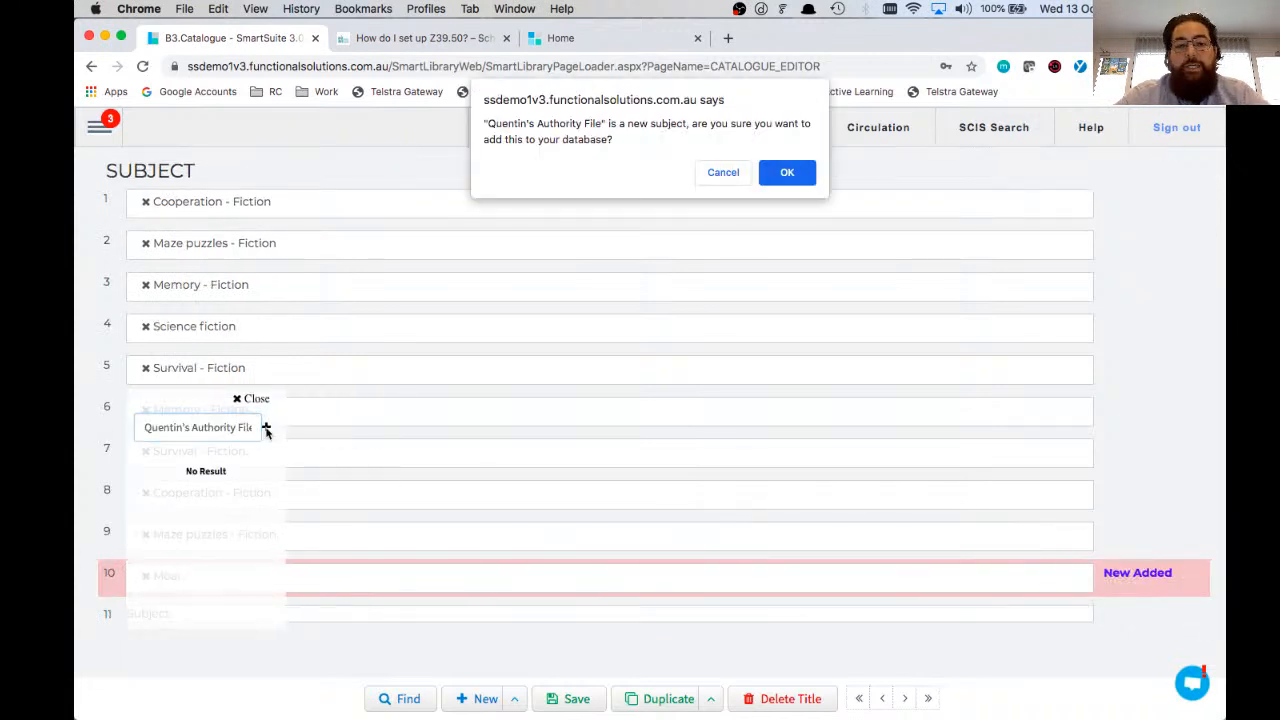
drag(487, 124, 605, 124)
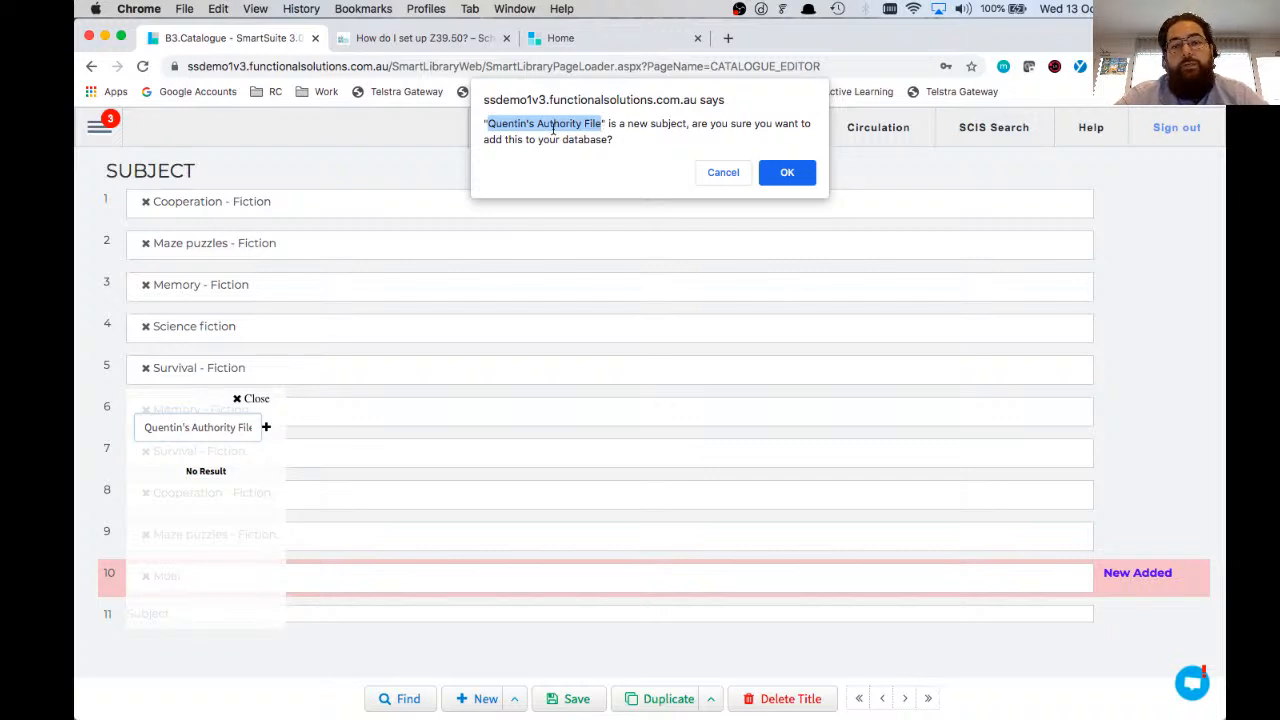
click(788, 175)
Step: Return to the title's basic details and start a blank new title record
click(166, 210)
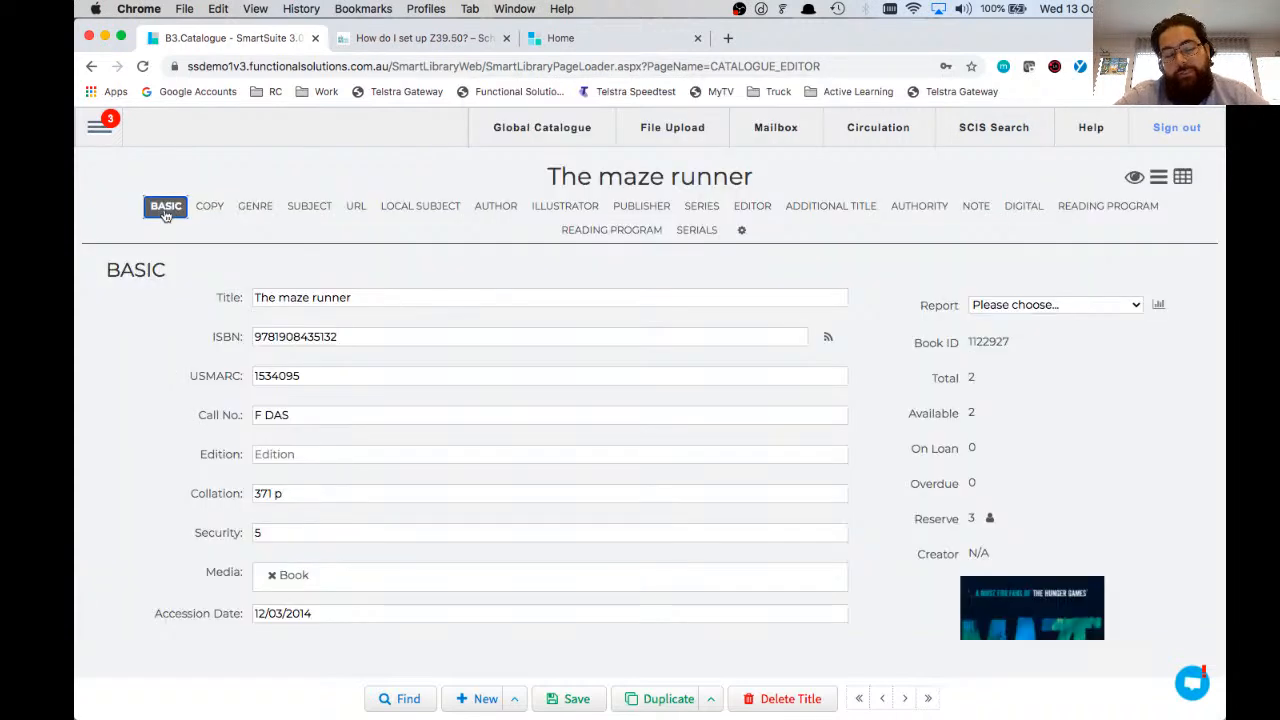
click(515, 701)
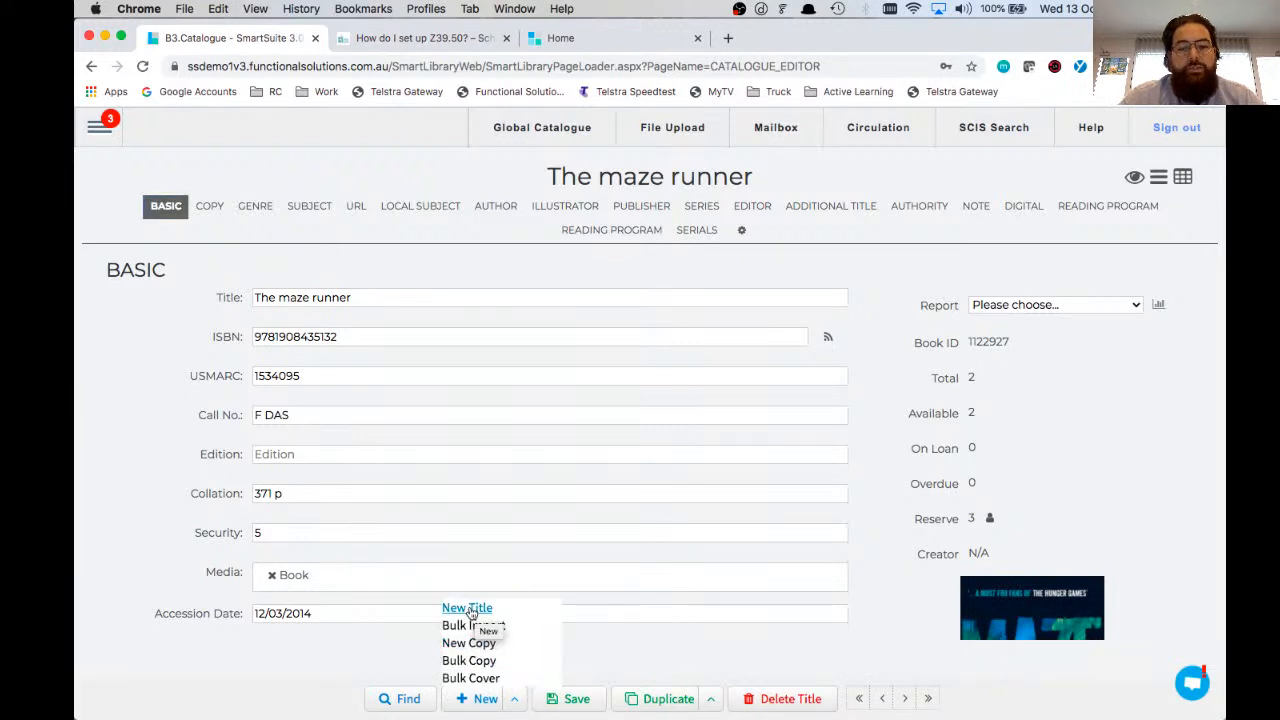
click(470, 610)
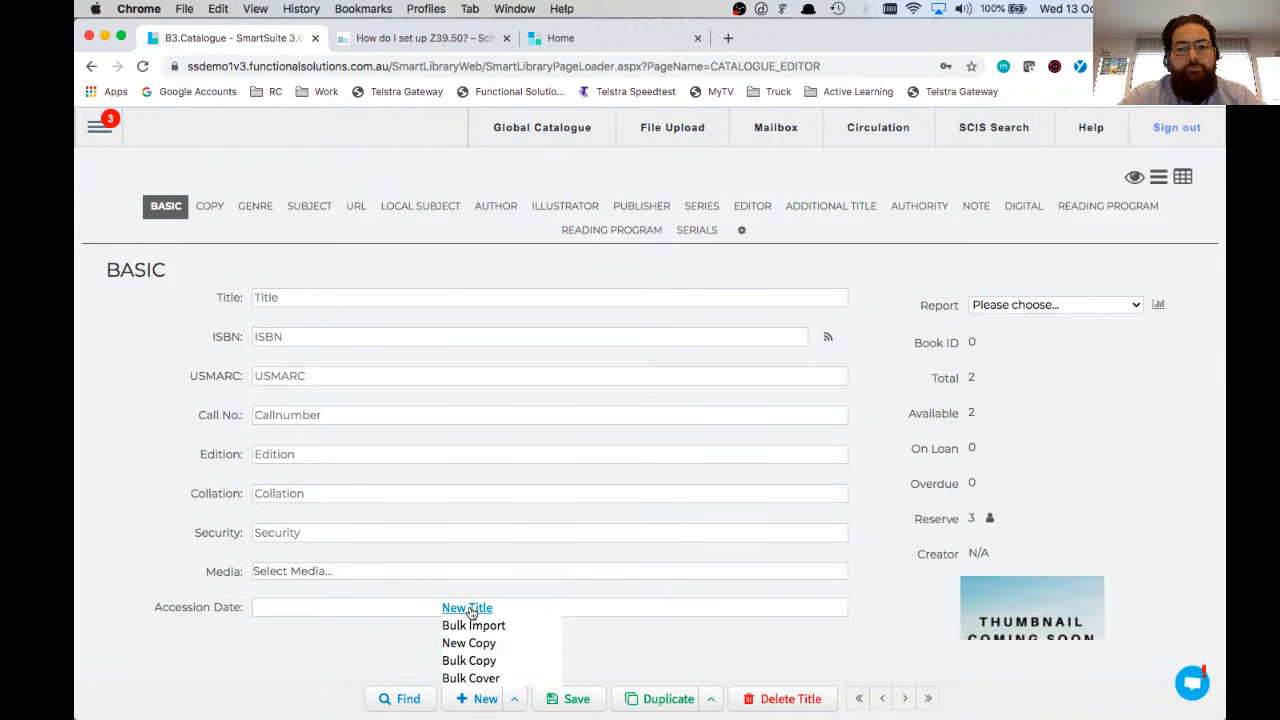
click(137, 432)
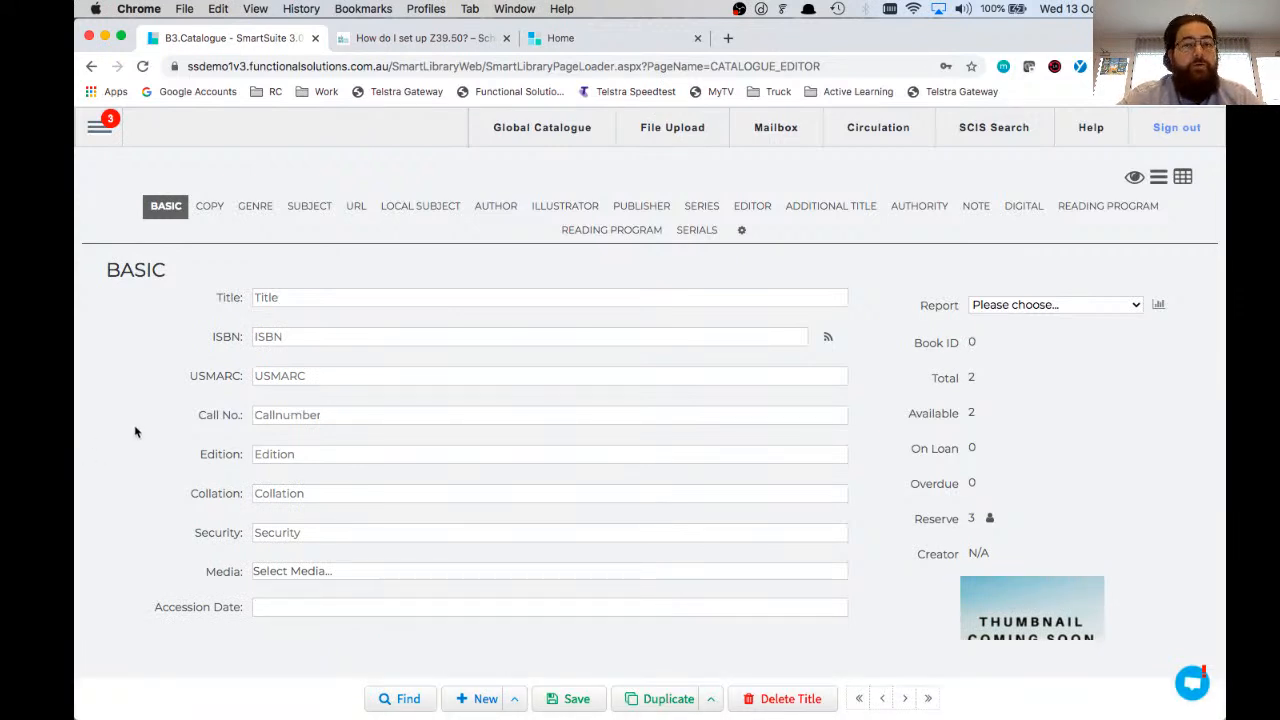
click(371, 296)
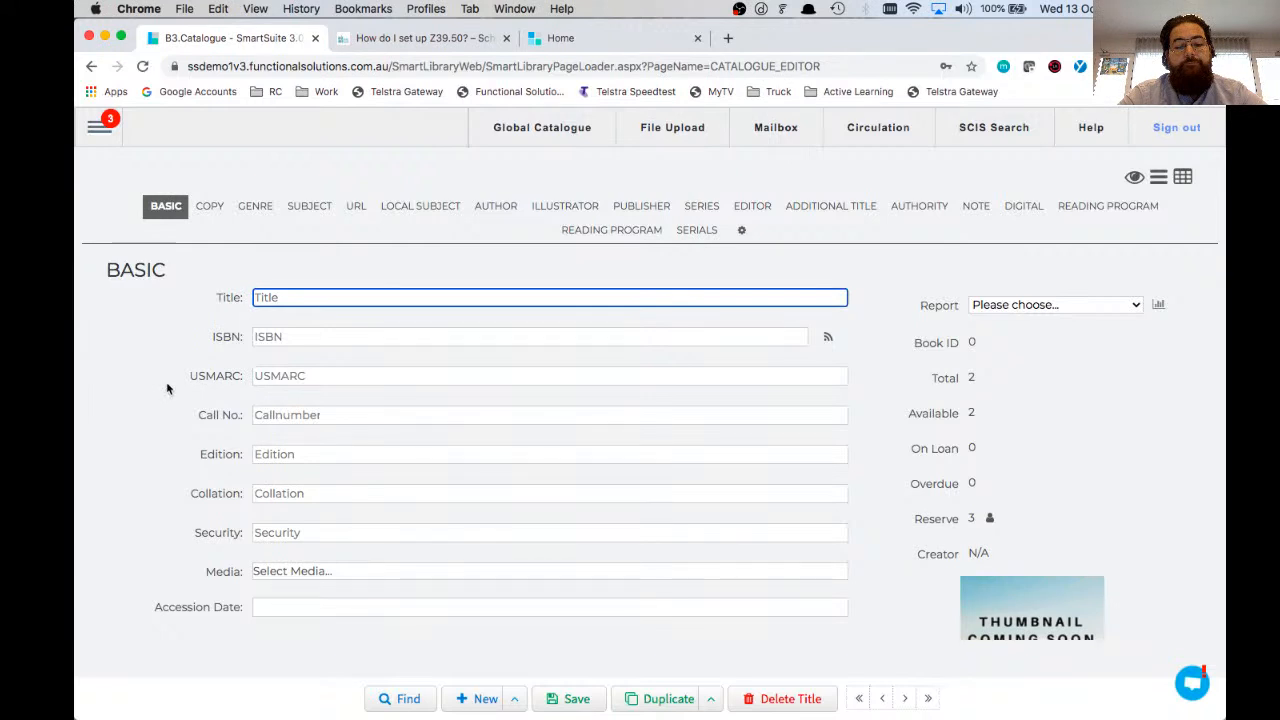
text(Harry Potter and the chamber of lollies)
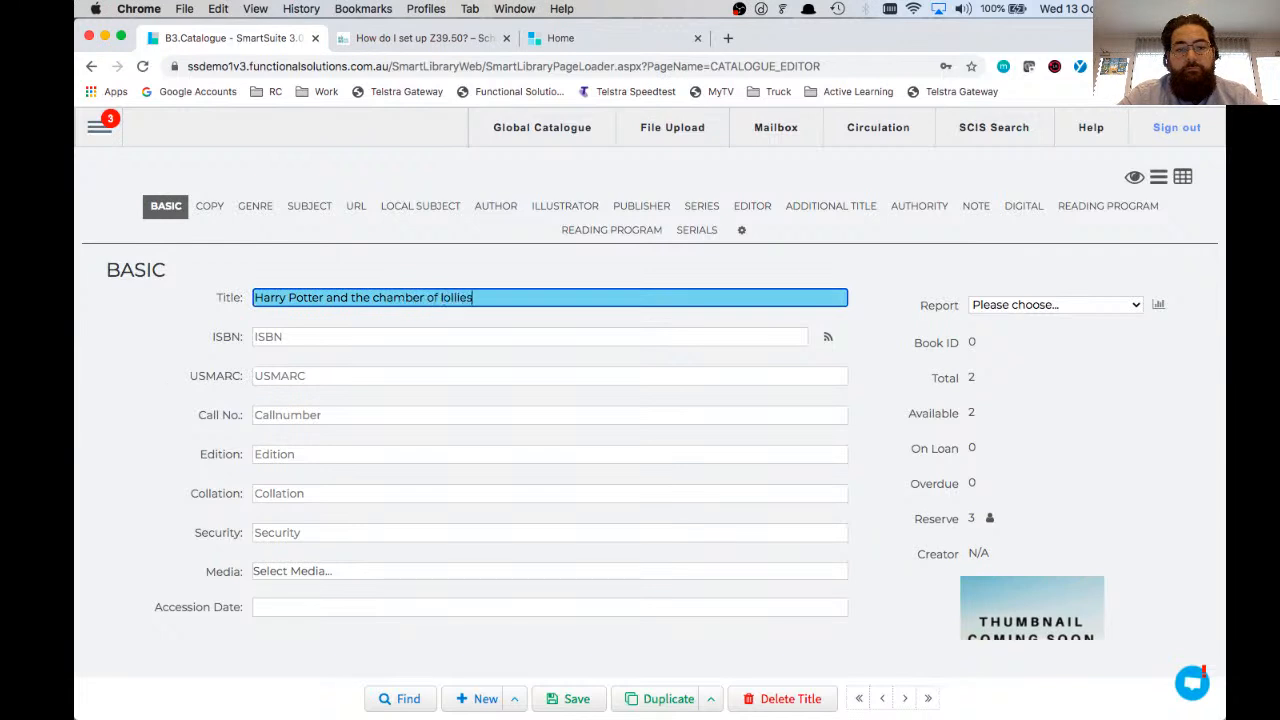
key(Tab)
text(4352314314)
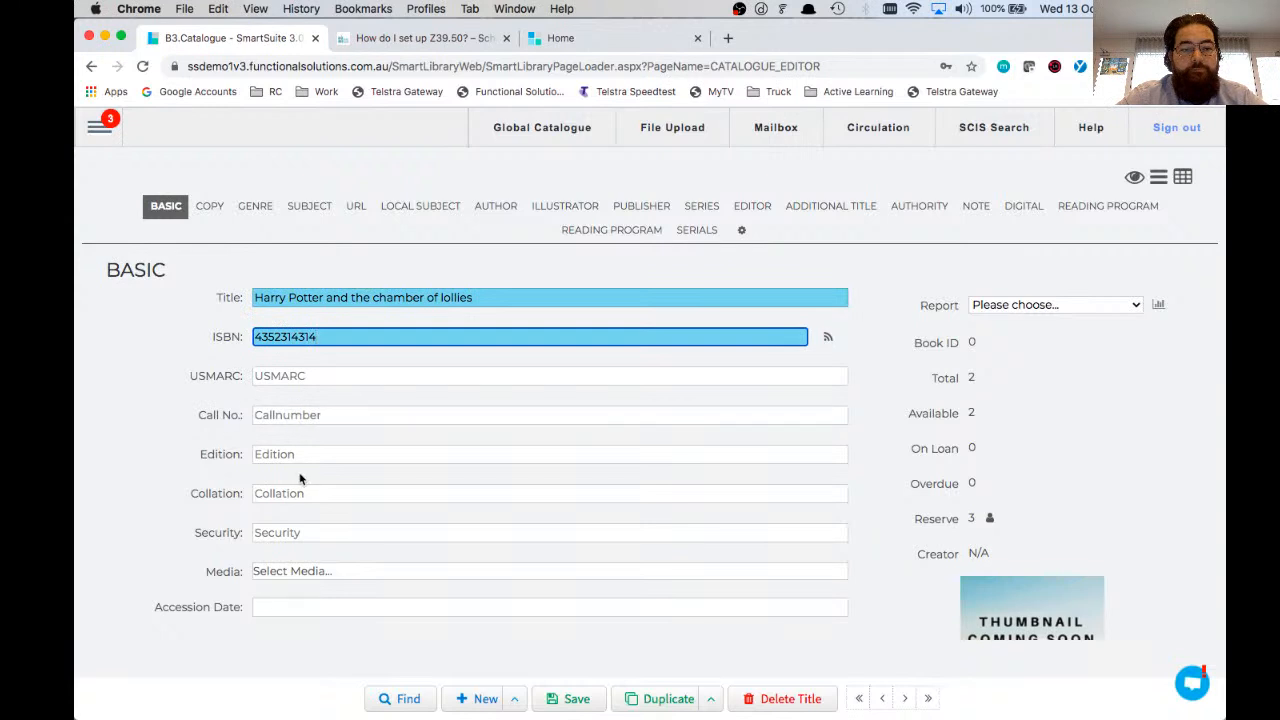
click(262, 413)
text(JF 328)
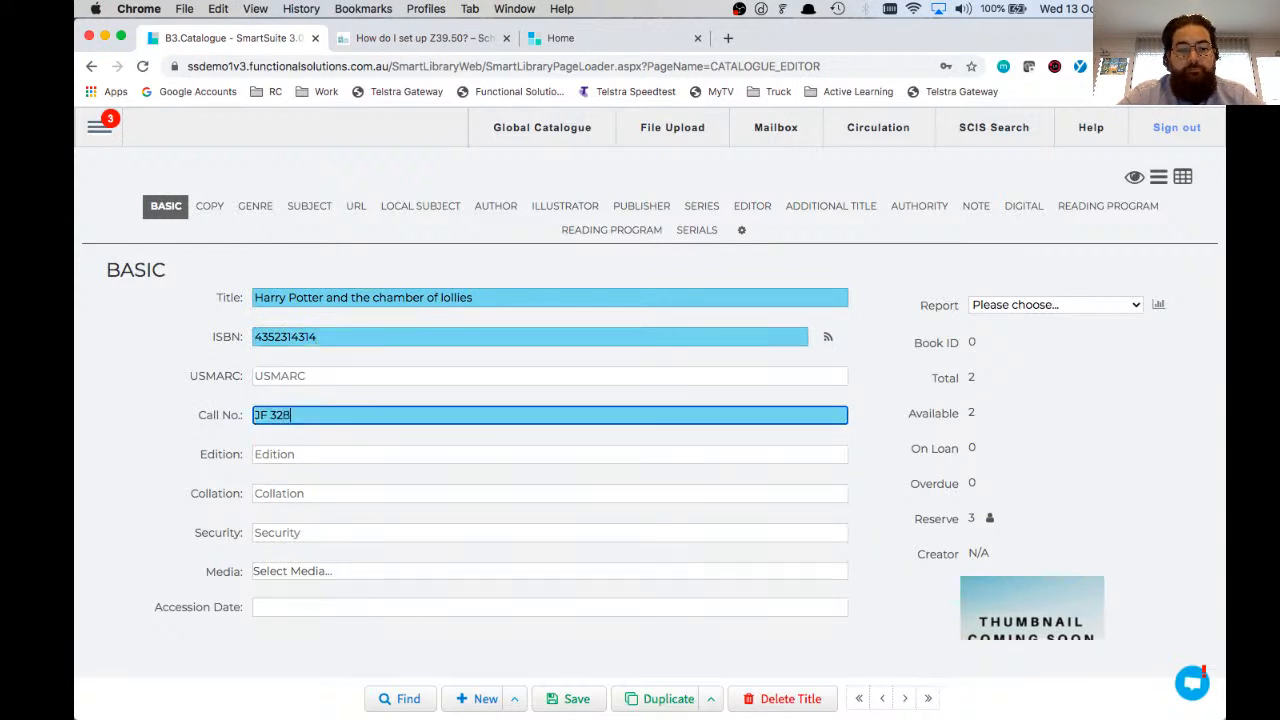
key(Tab)
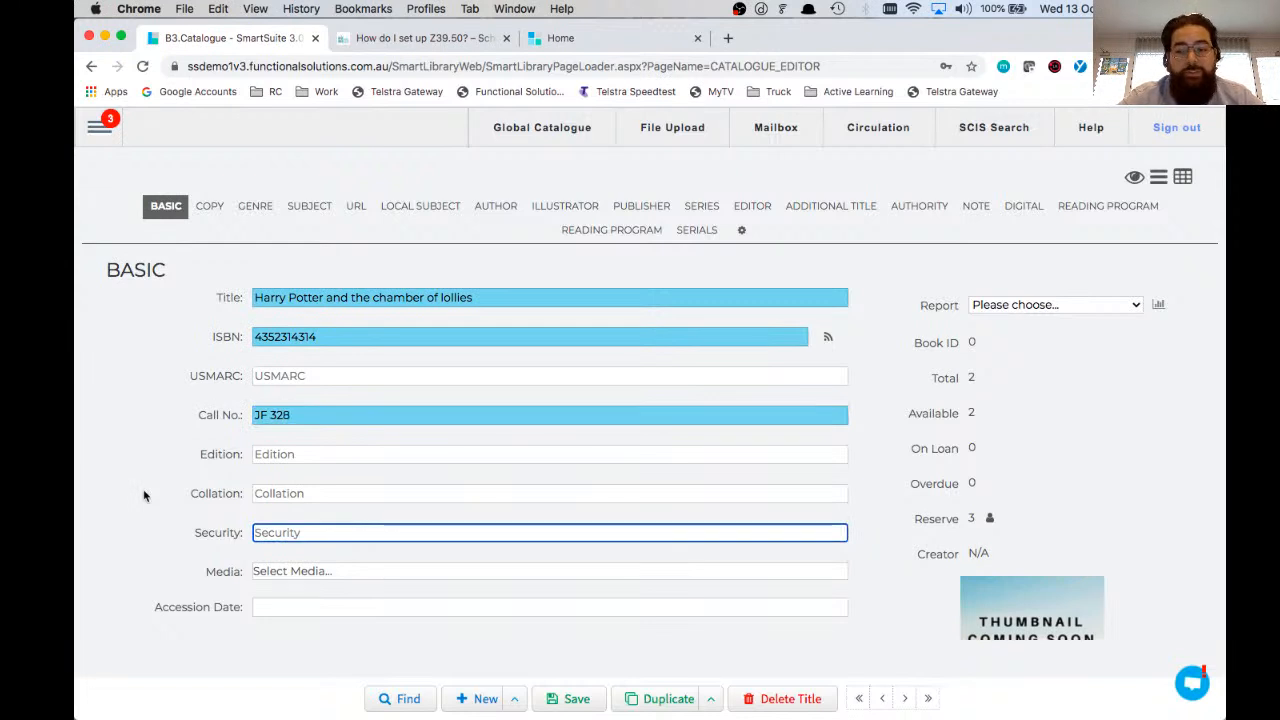
Step: Set the media type to Book, add an author, then save the new title and check its basic details
click(312, 571)
scroll(314, 484, down, 5)
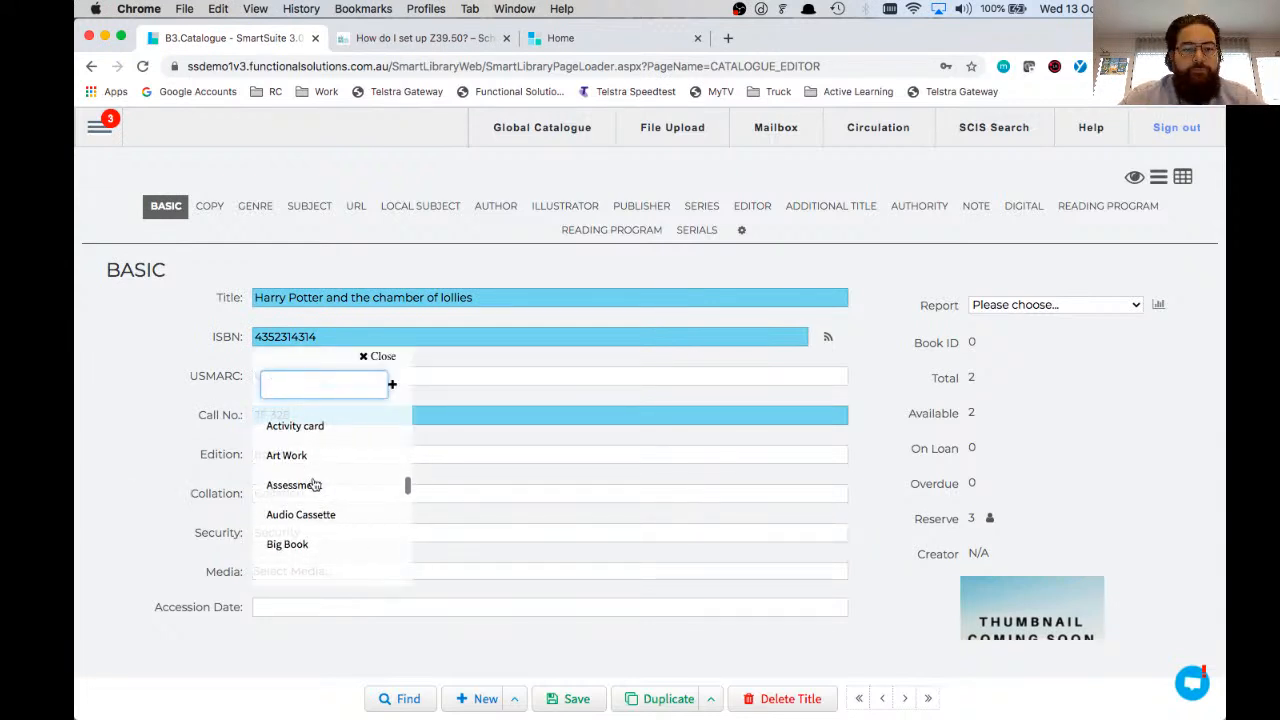
text(bo)
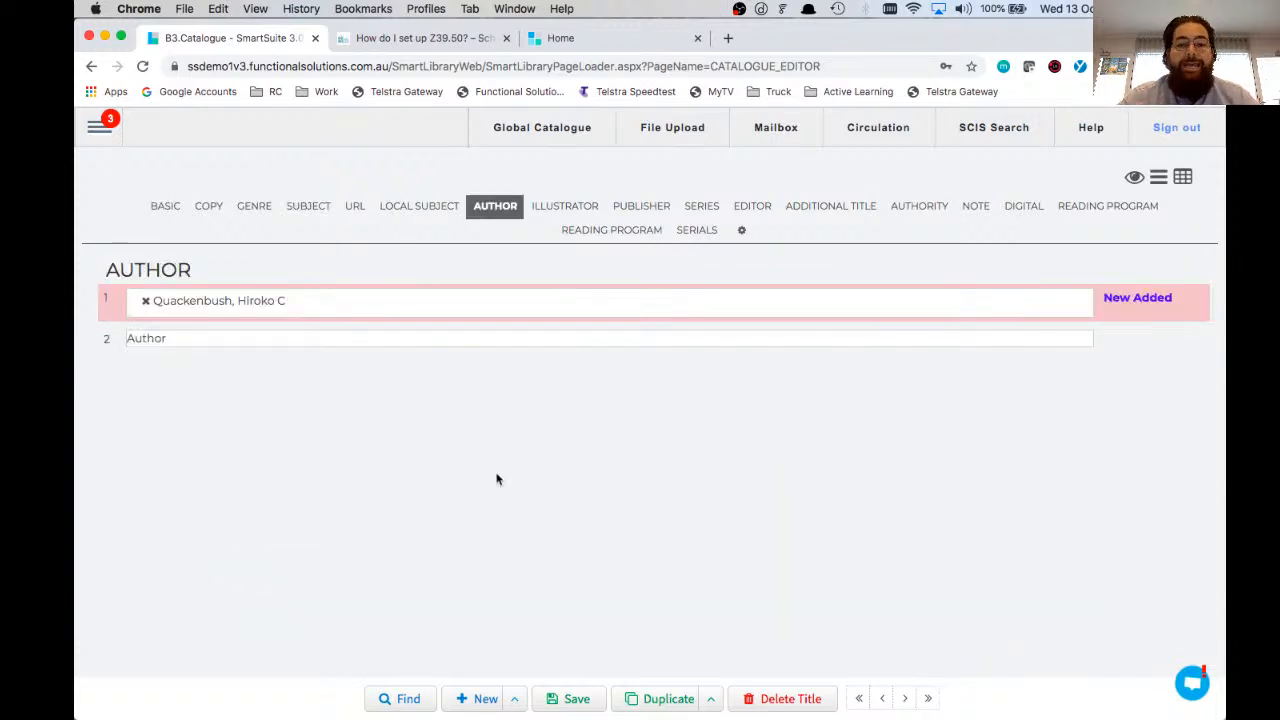
click(566, 699)
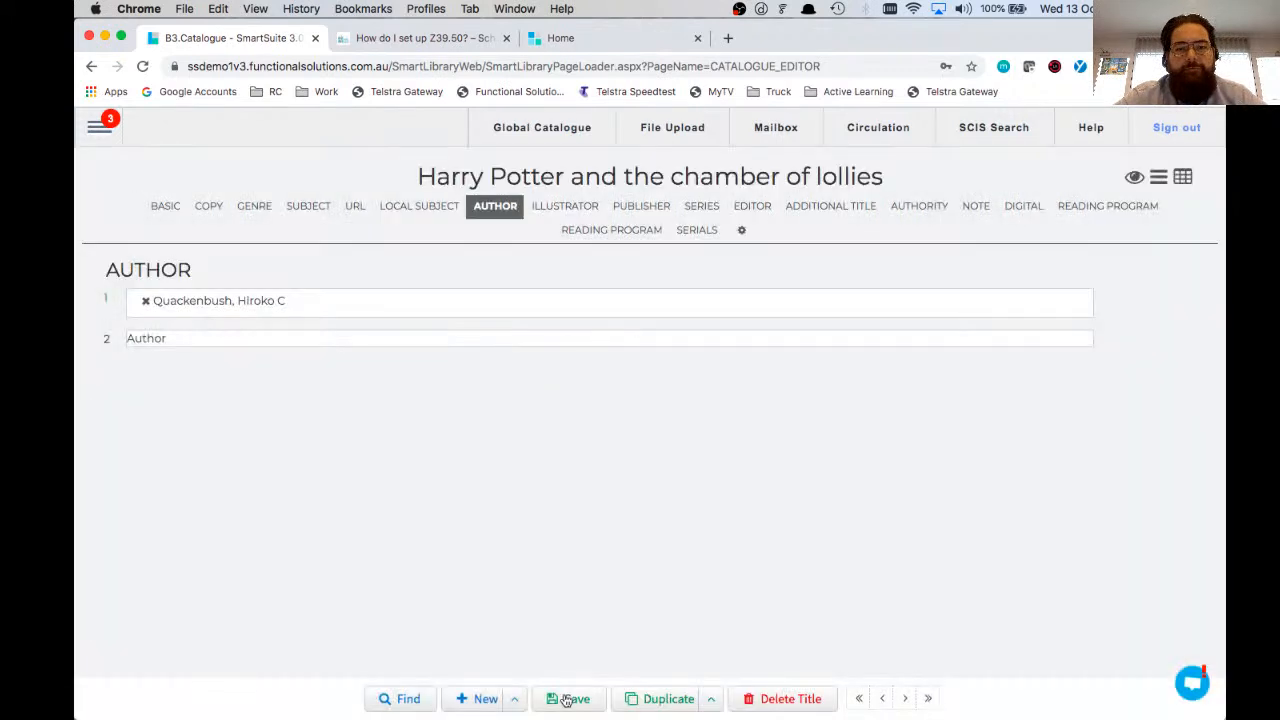
click(167, 205)
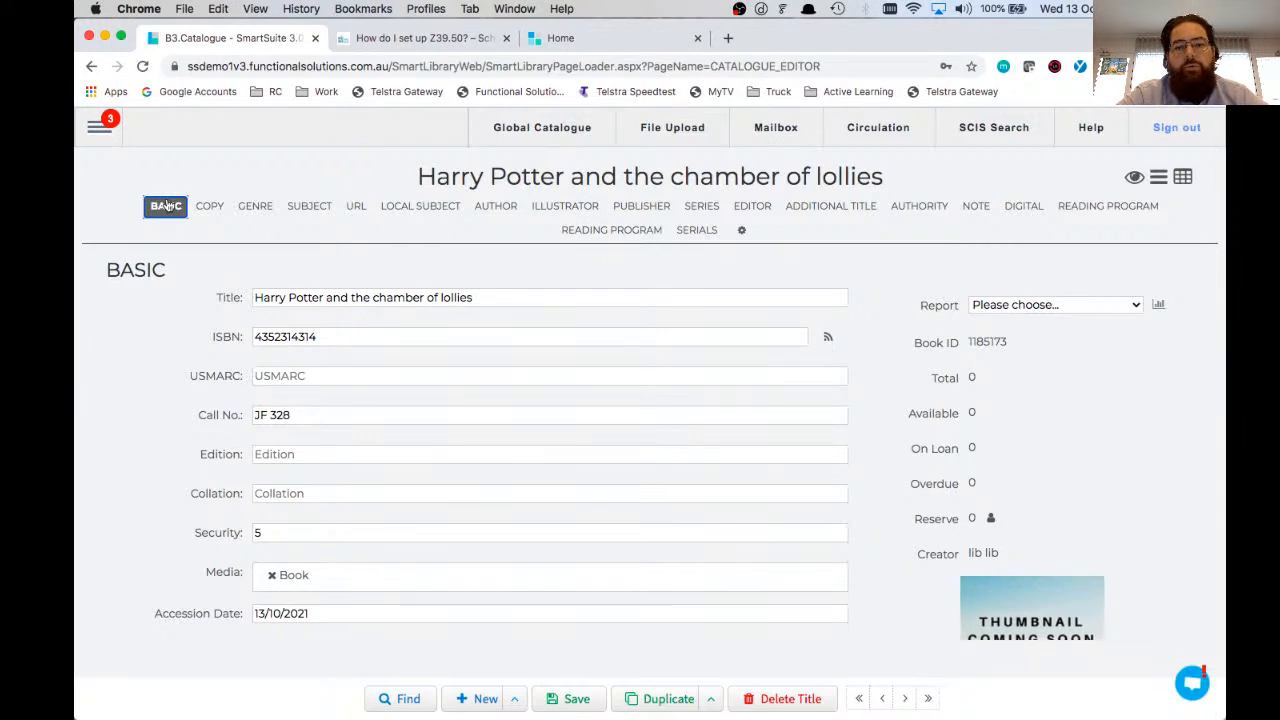
Step: Fill in the title's first copy with barcode 98665487, call number JF 123, status Available and location English - Senior
click(209, 205)
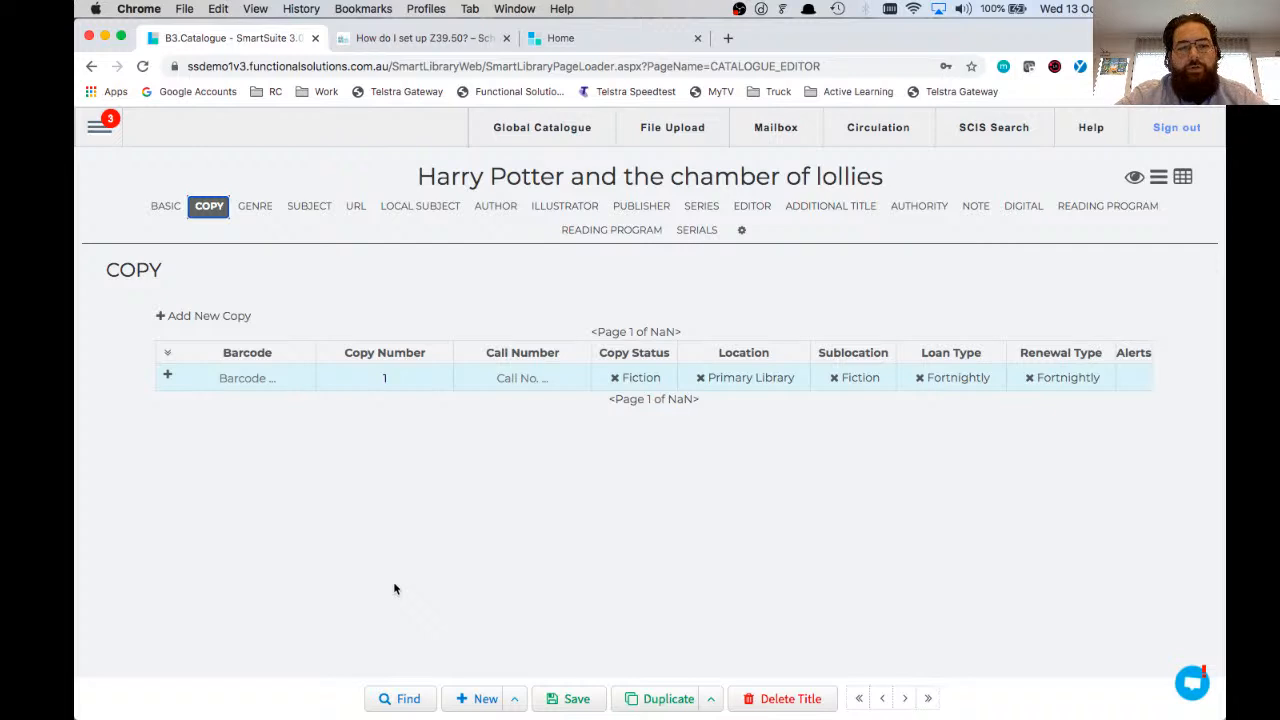
click(167, 378)
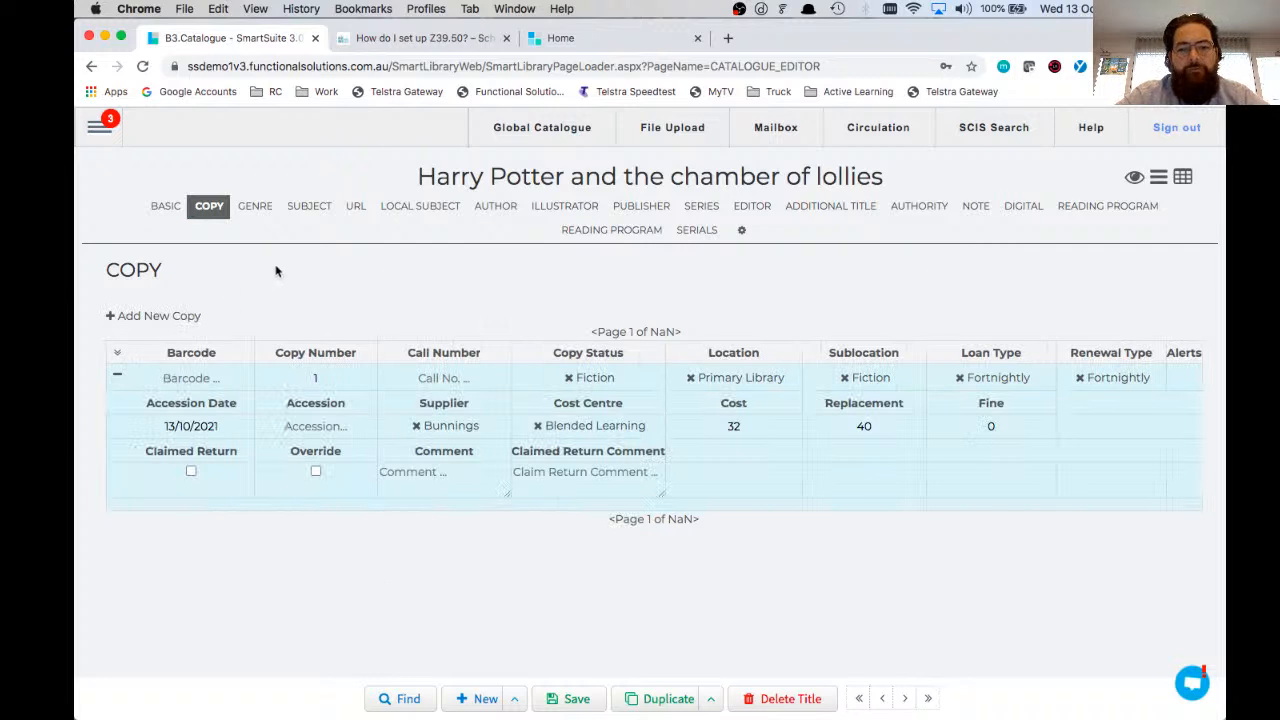
key(Tab)
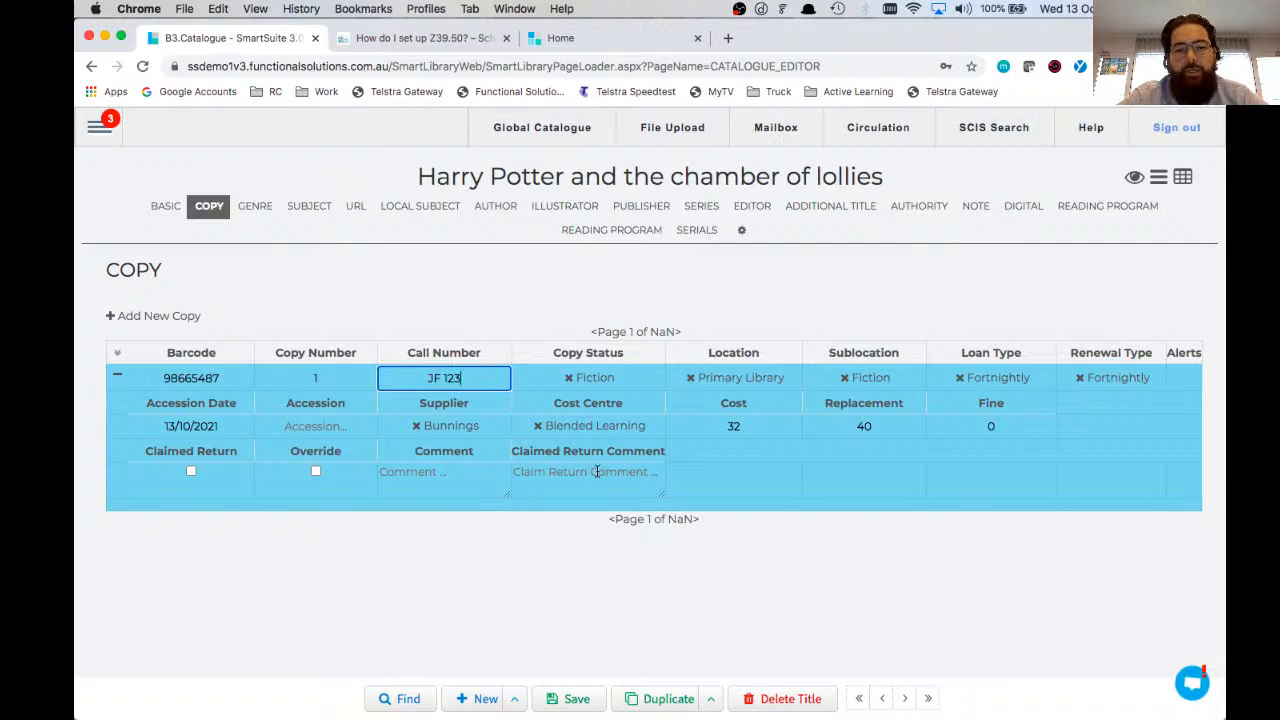
click(570, 382)
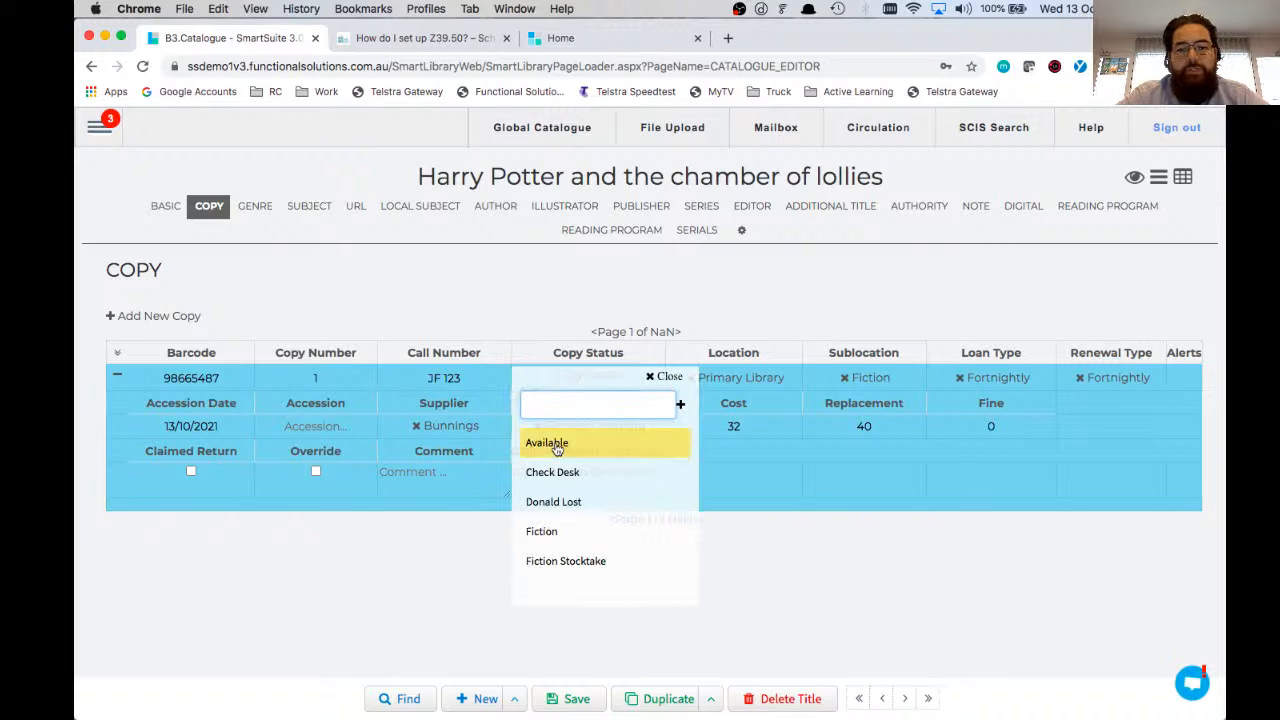
click(548, 443)
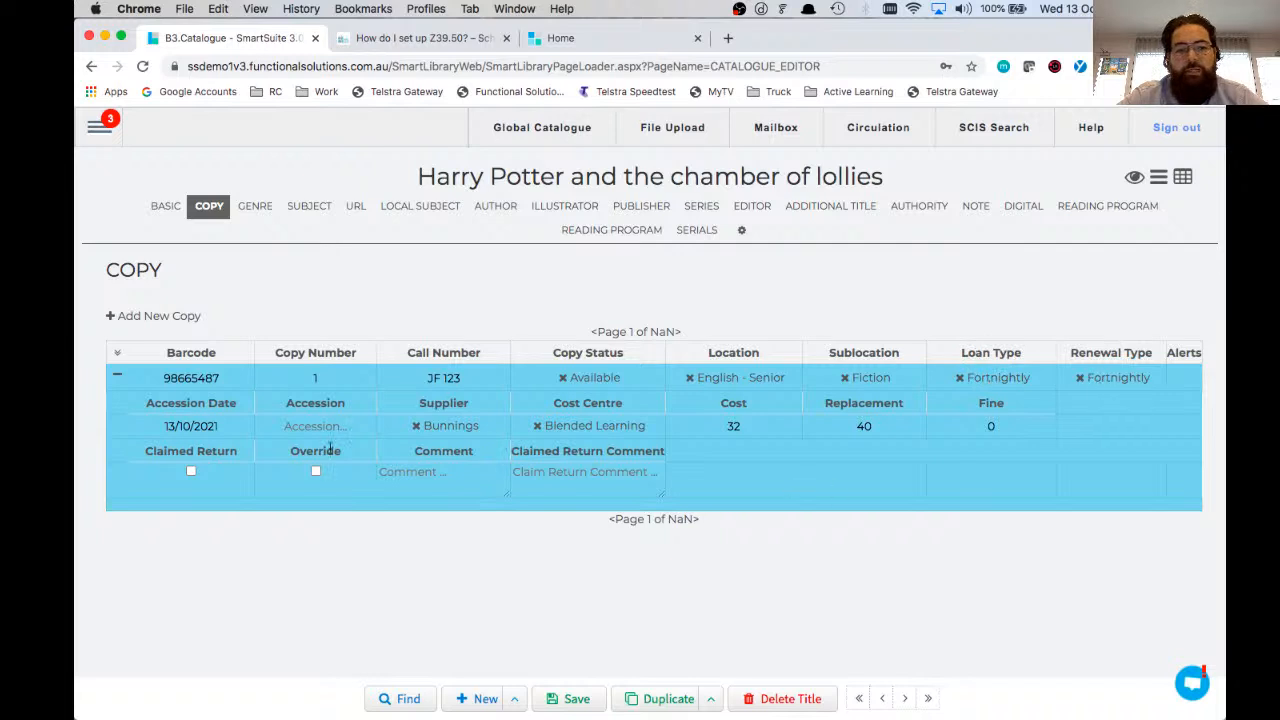
Step: Change the first copy's supplier to 21st Century and save the copy
click(292, 425)
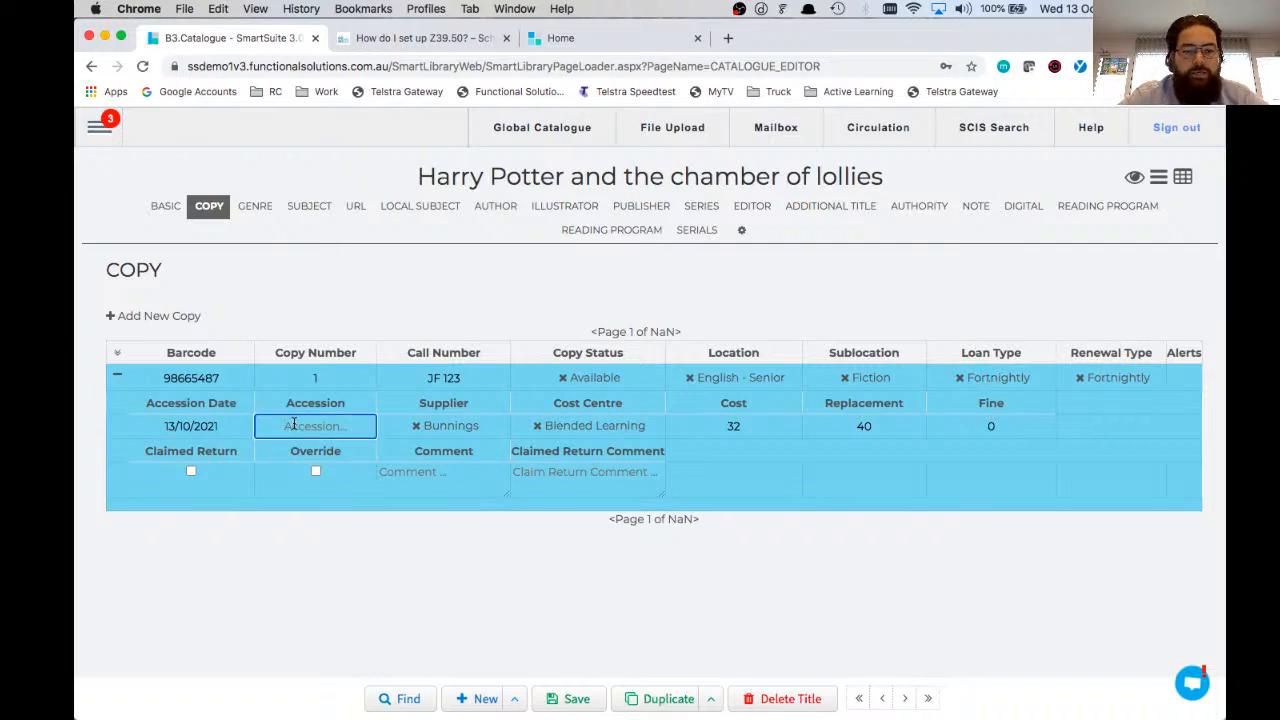
click(401, 426)
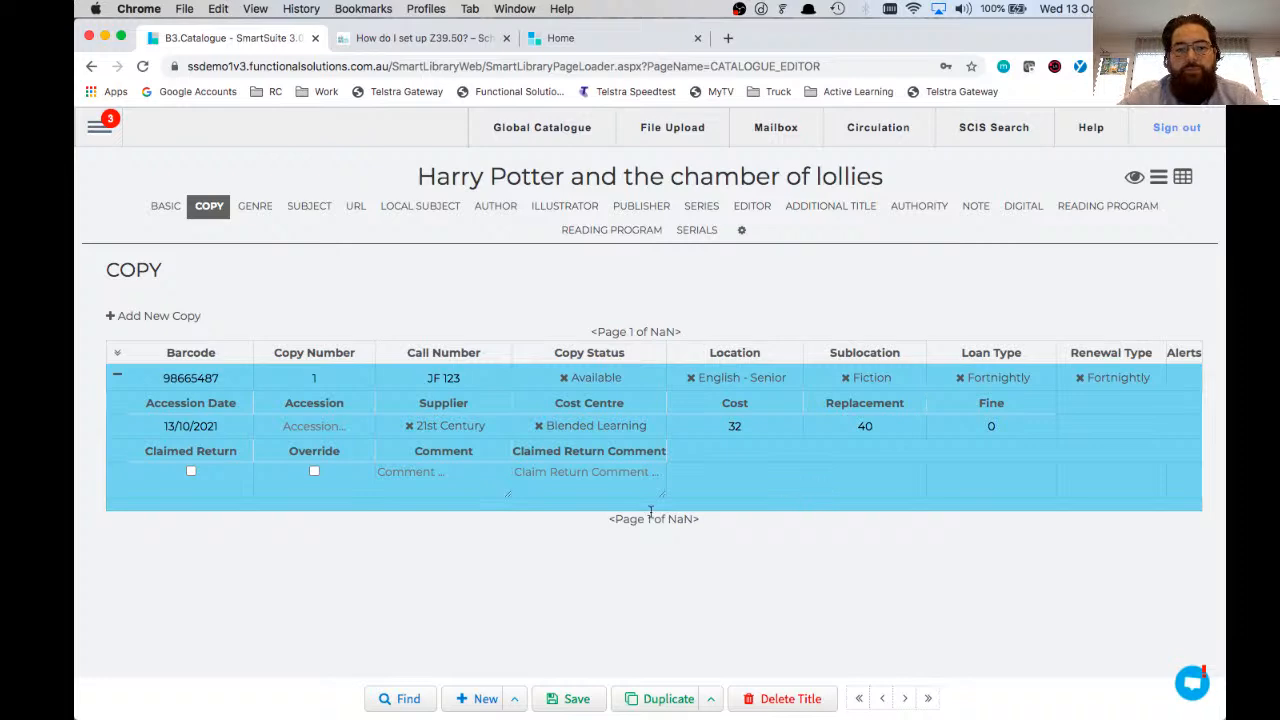
click(573, 702)
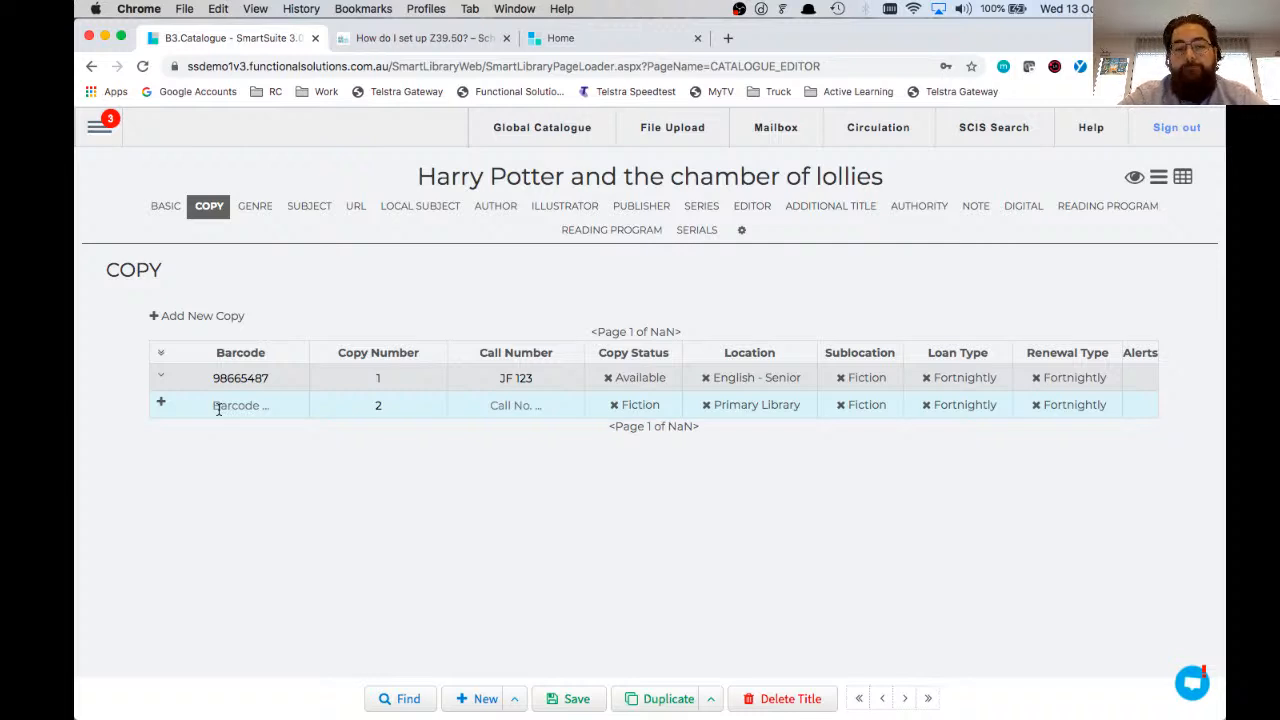
Step: Examine the additional detail fields of the blank second copy and collapse them again
click(160, 402)
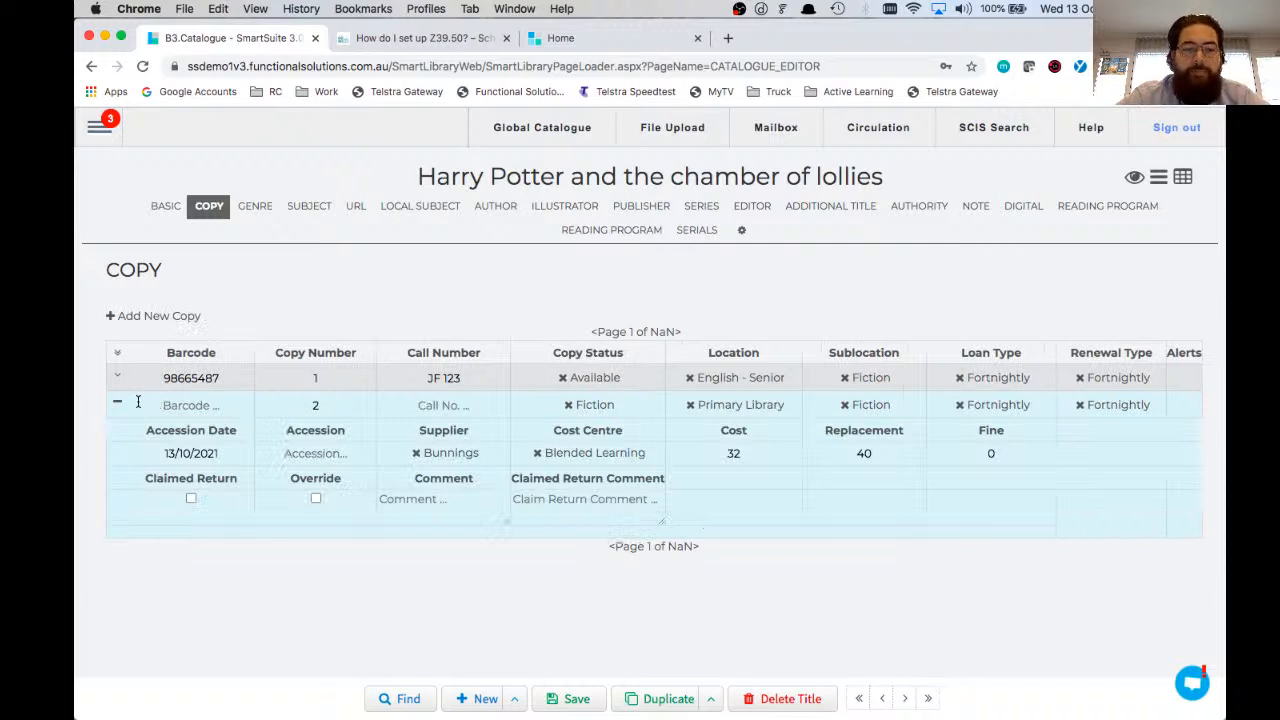
click(118, 403)
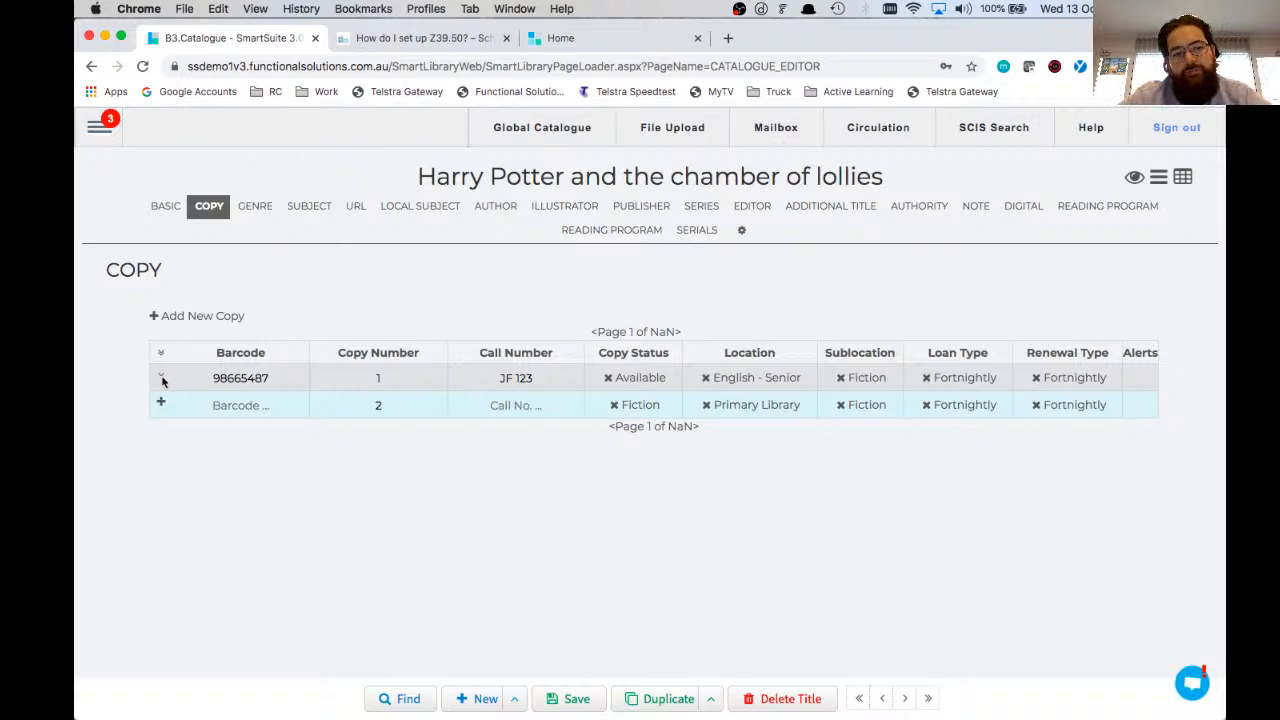
Step: Duplicate the title's first copy and save the duplicate with barcode 54586979
click(161, 378)
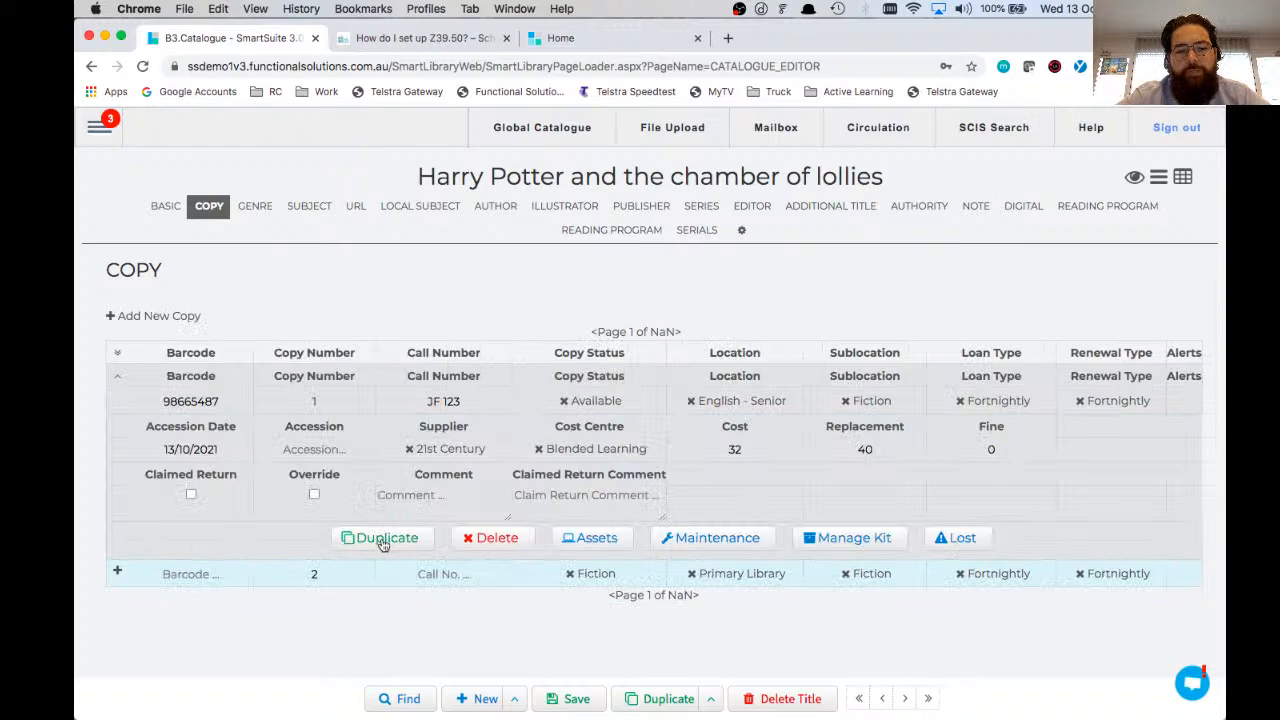
click(383, 540)
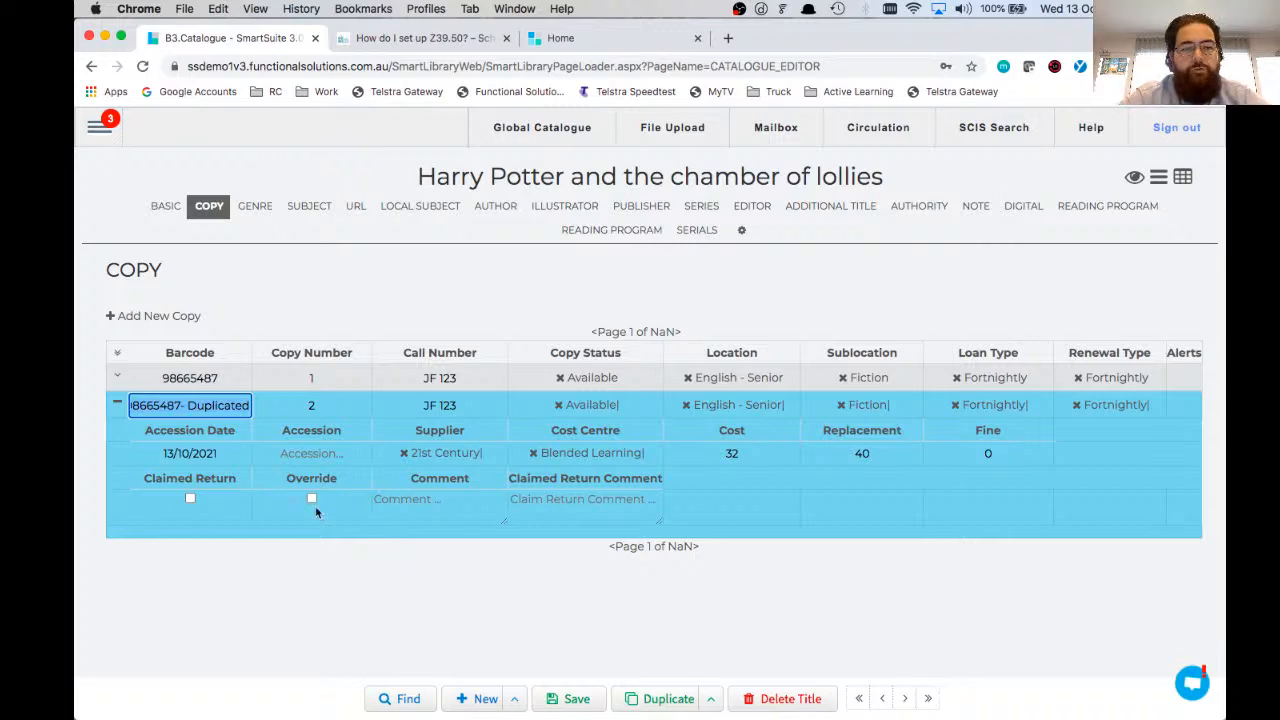
text(54586979)
key(Return)
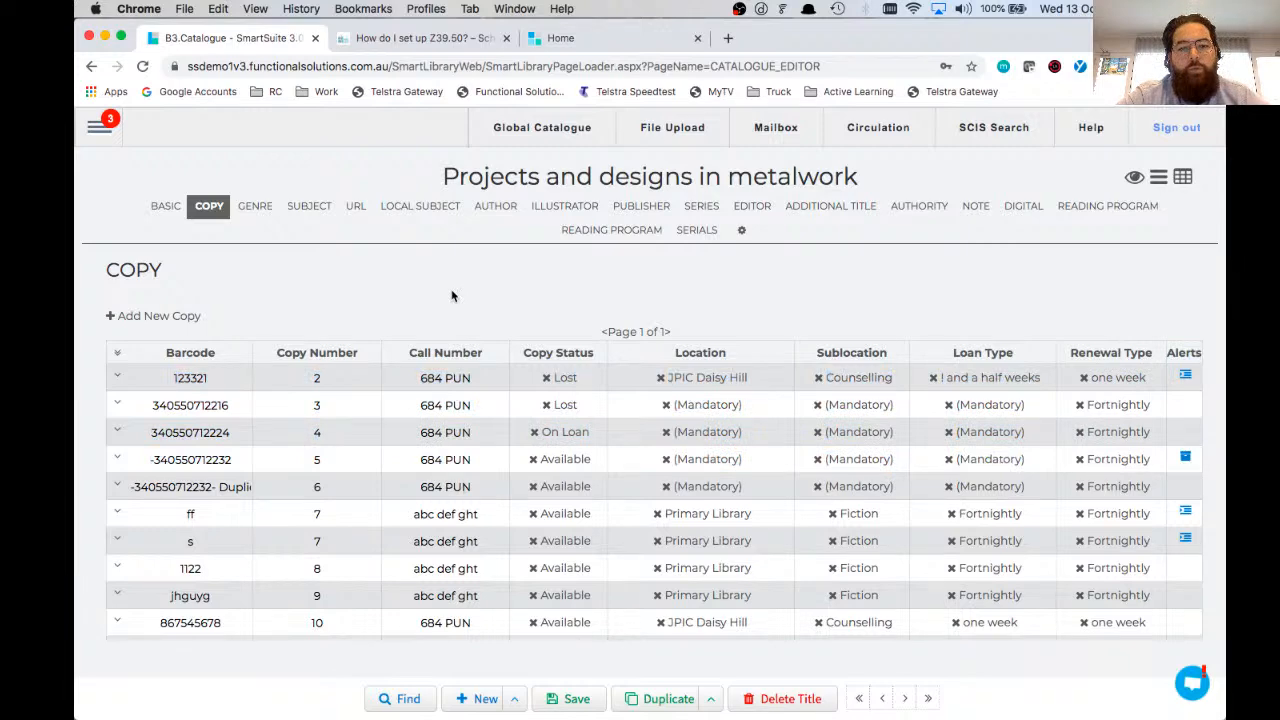
Step: Open the loan details of on-loan copy number 4 of Projects and designs in metalwork and email its borrower about the overdue item
scroll(451, 295, down, 5)
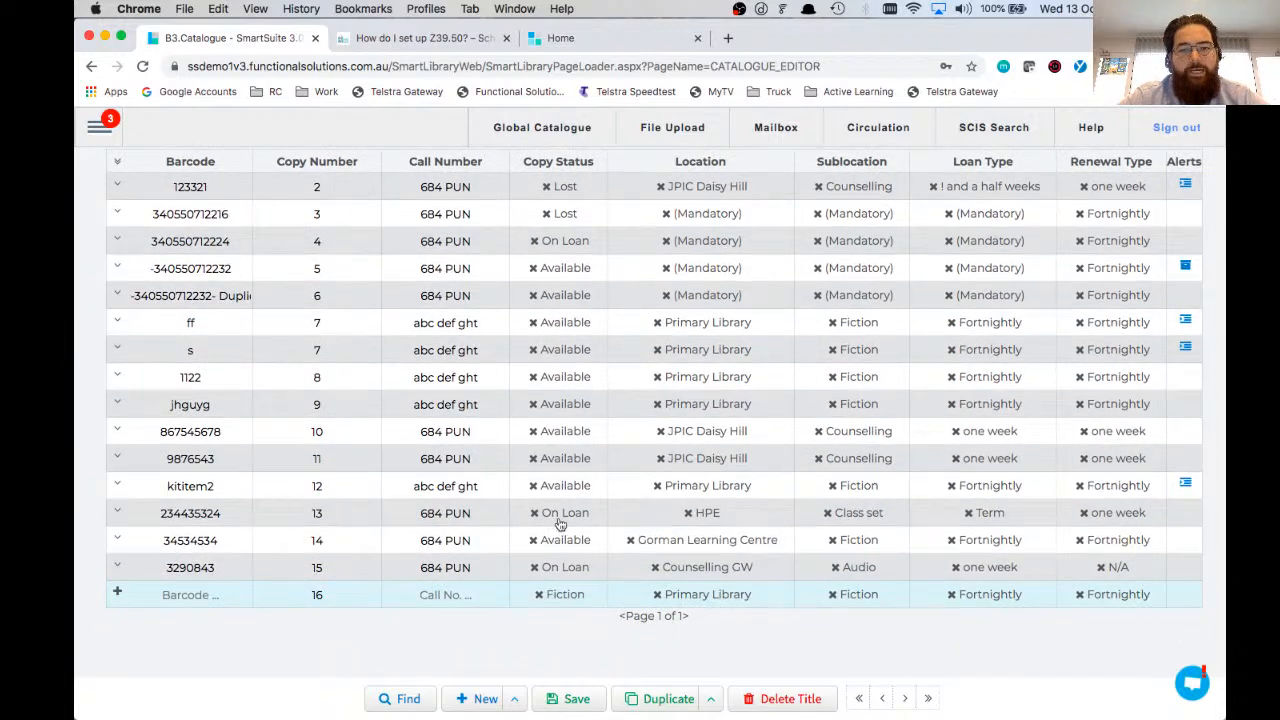
scroll(560, 524, up, 4)
scroll(560, 524, up, 2)
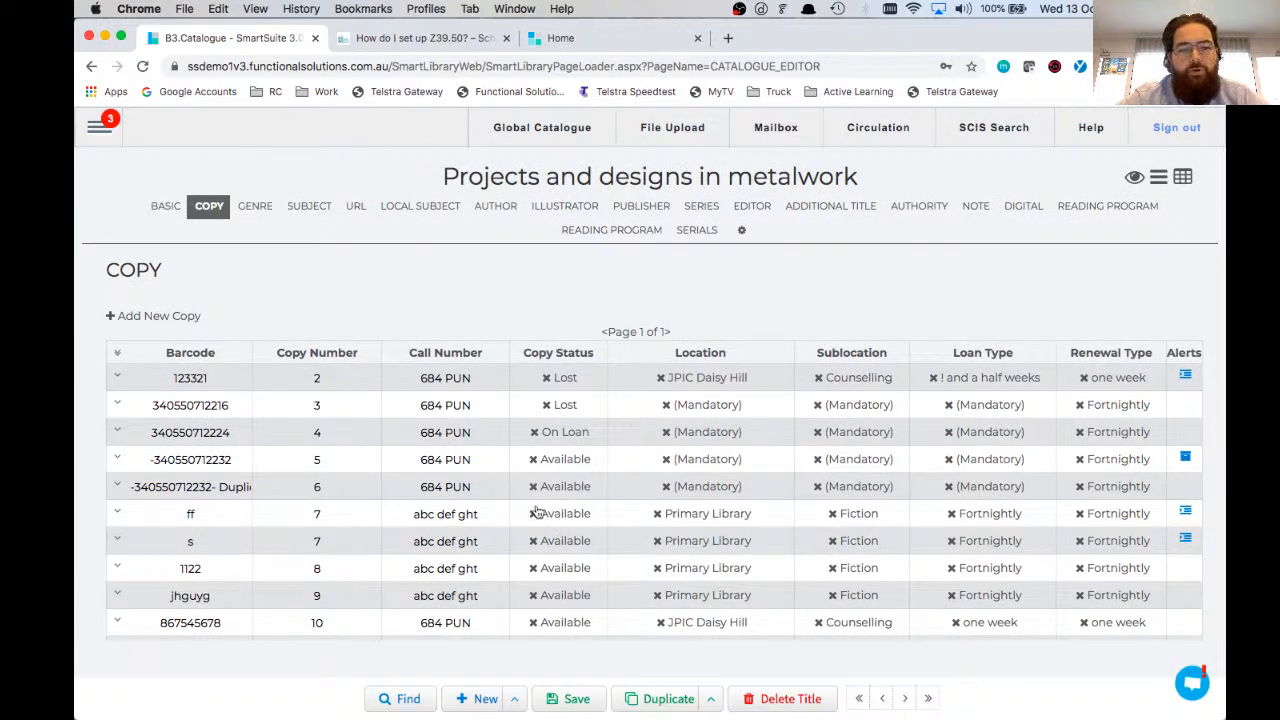
click(117, 432)
scroll(278, 488, down, 2)
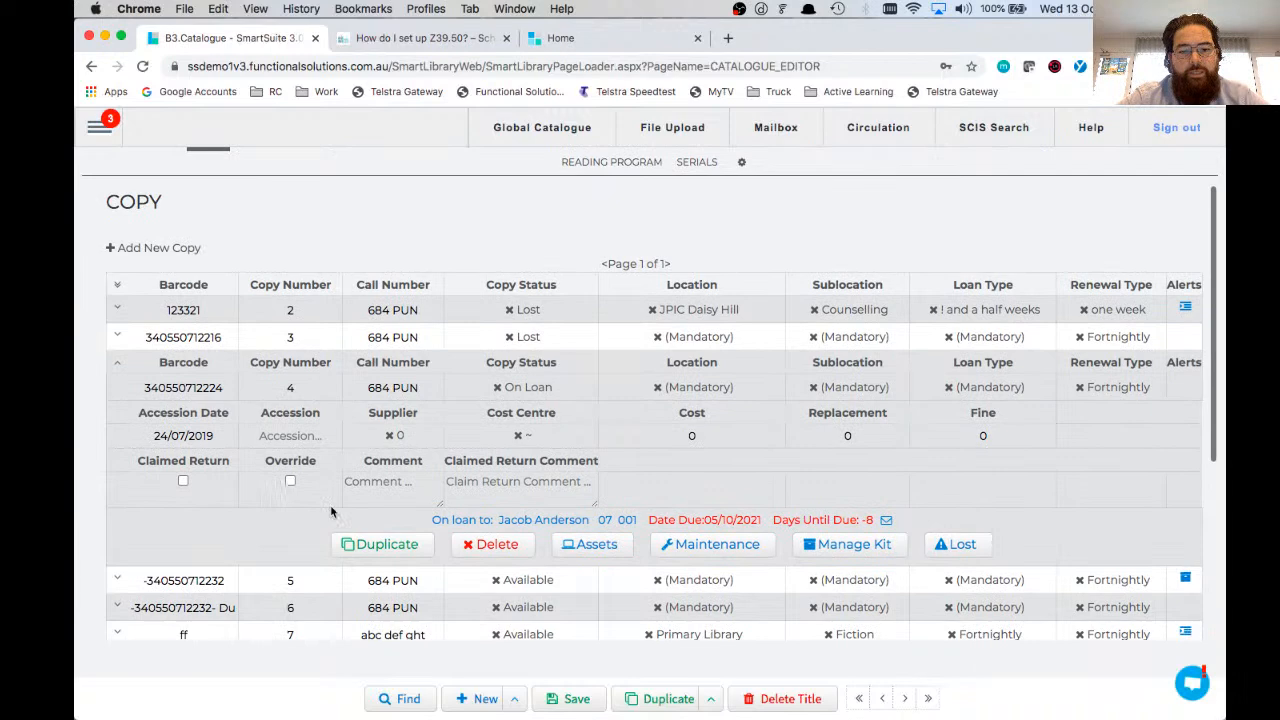
drag(333, 512, 515, 520)
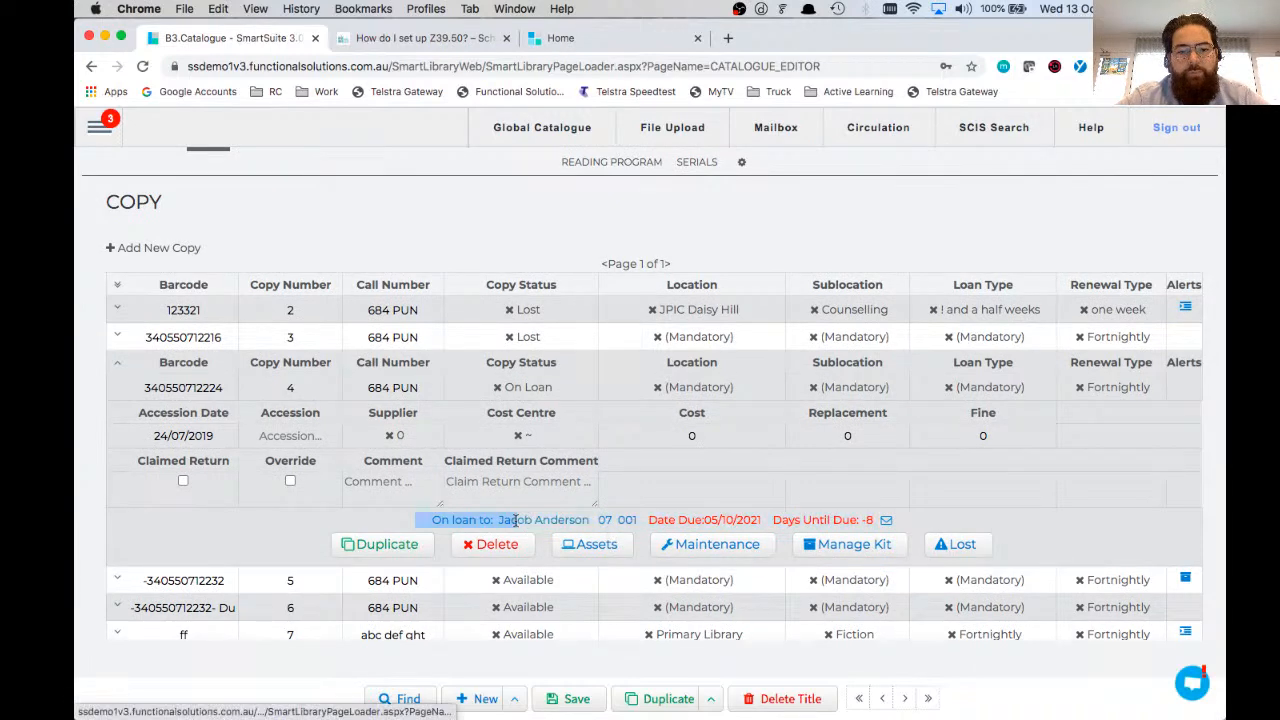
click(515, 520)
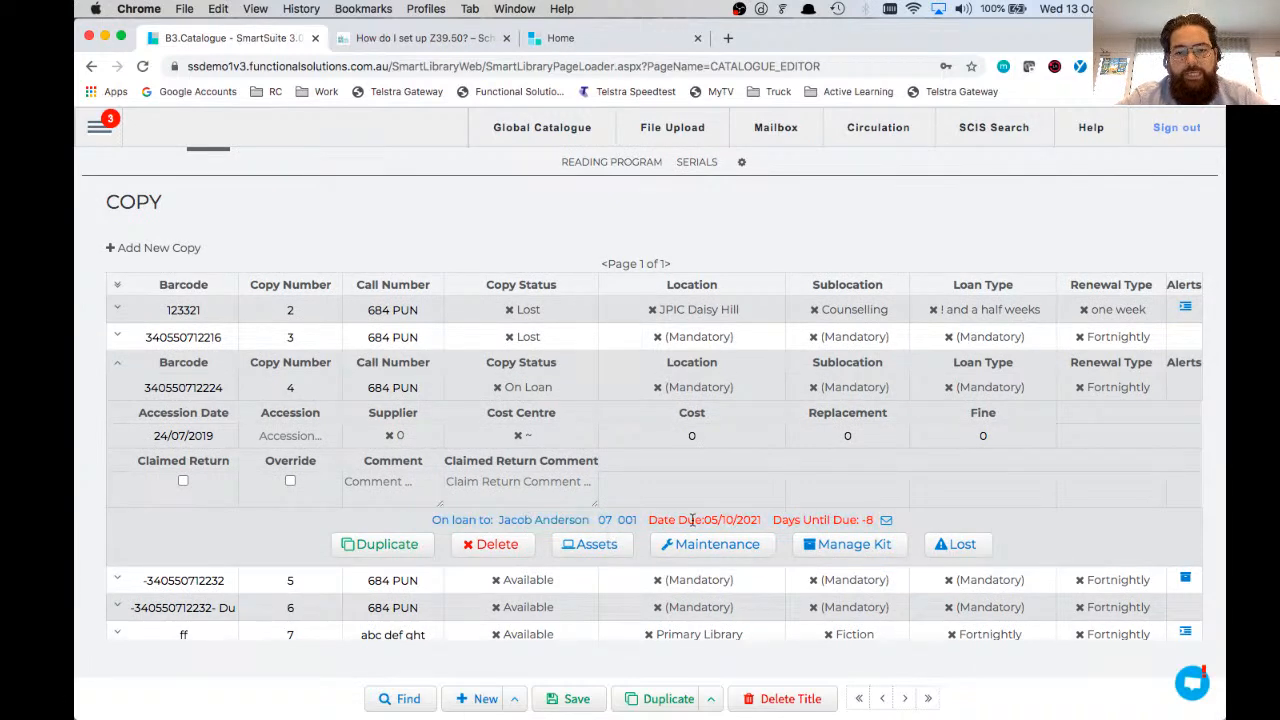
click(886, 522)
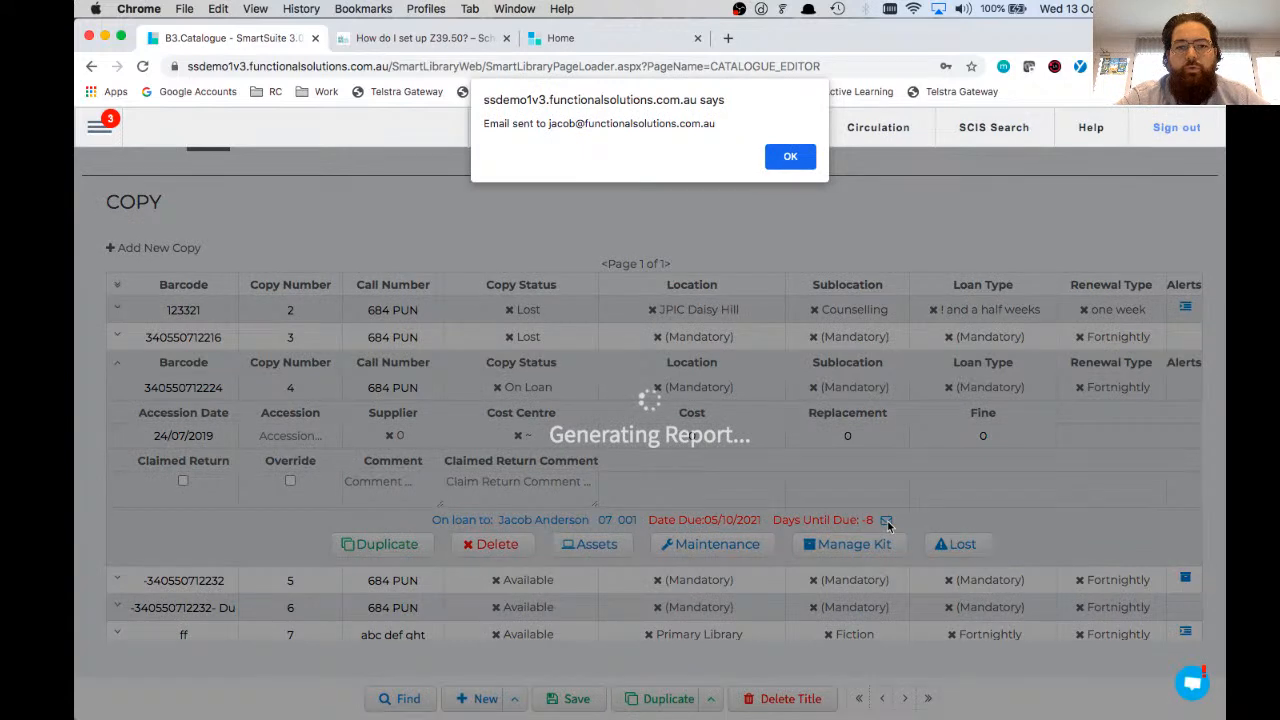
click(781, 158)
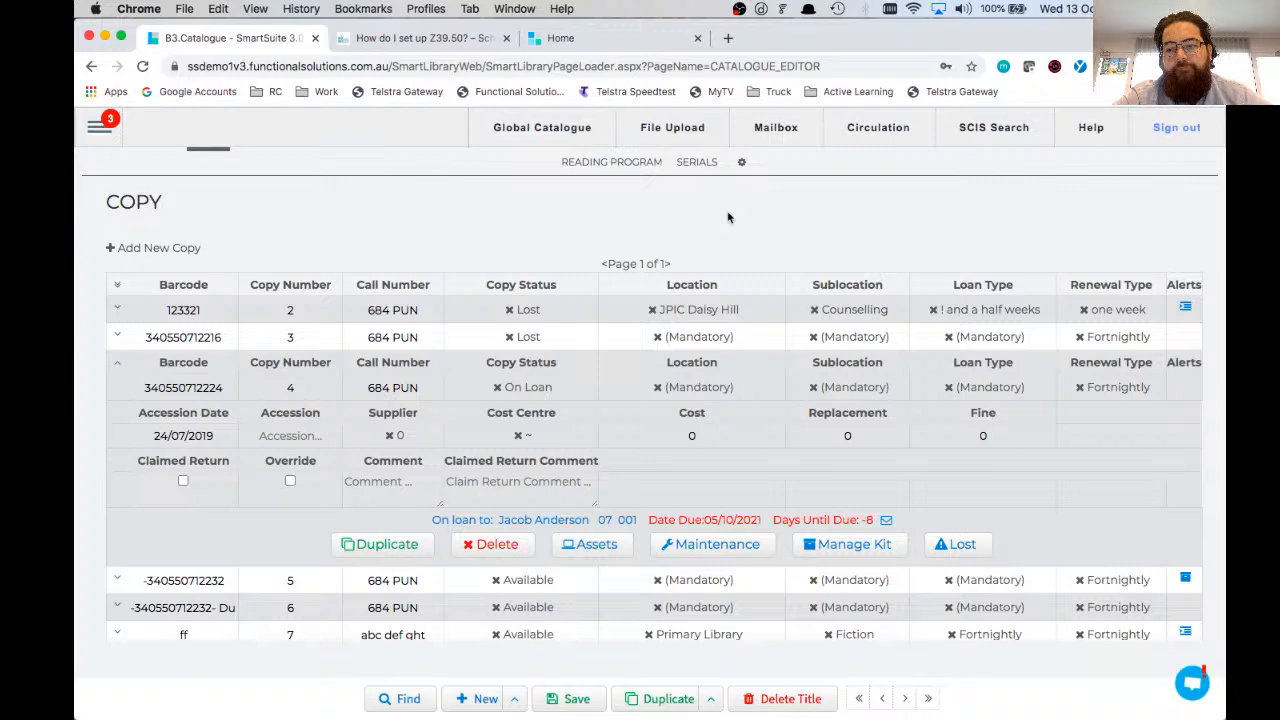
Step: Go to the last title, Harry Potter and the chamber of lollies, and delete its copy with barcode 98665487
click(929, 698)
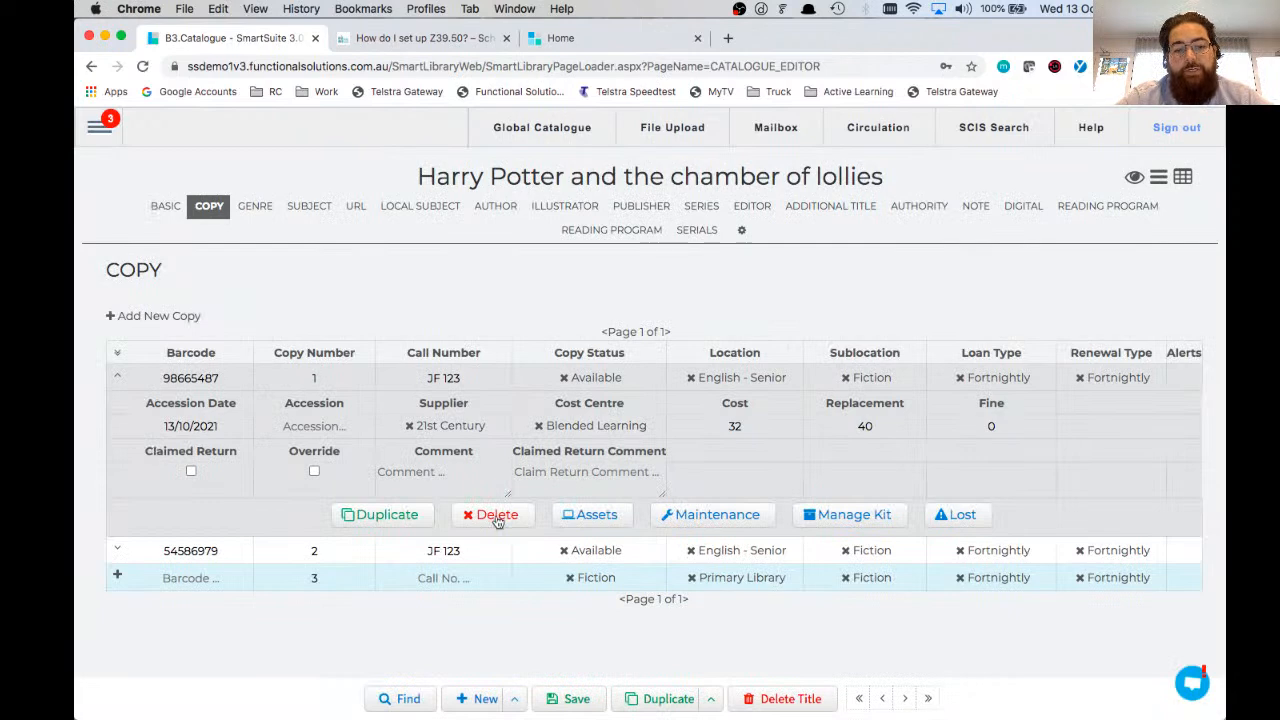
click(497, 516)
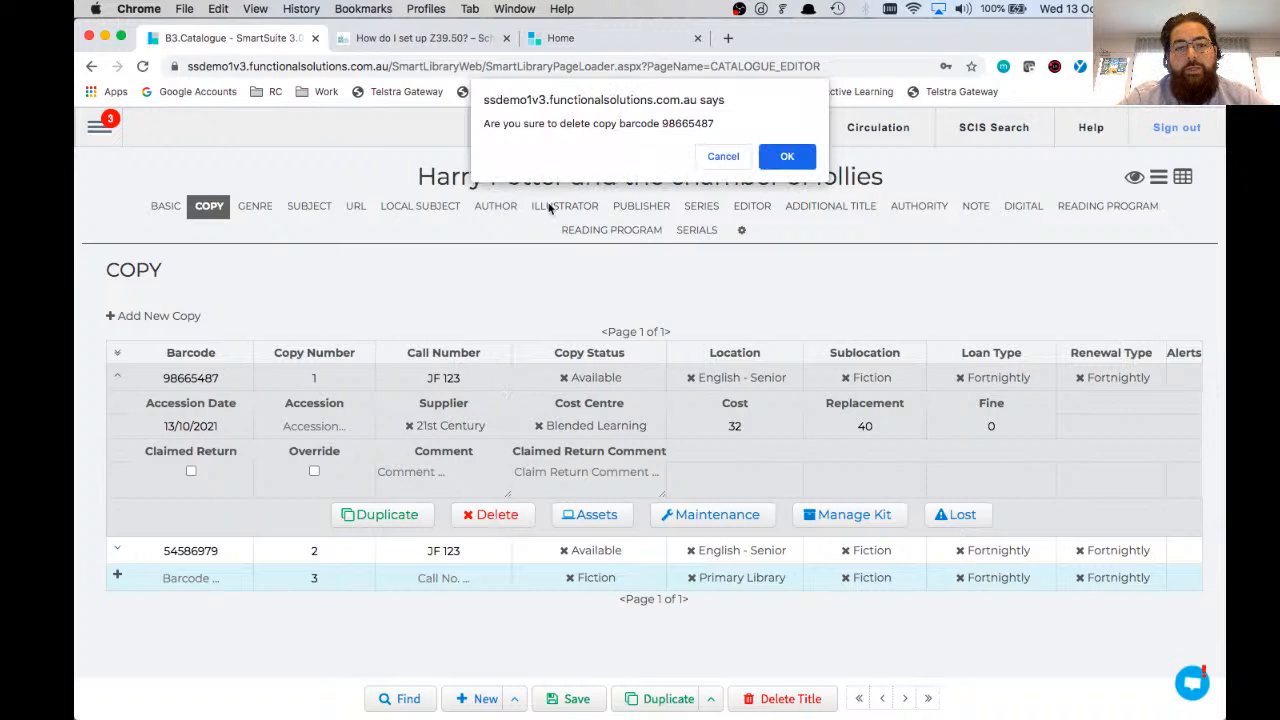
drag(663, 123, 706, 125)
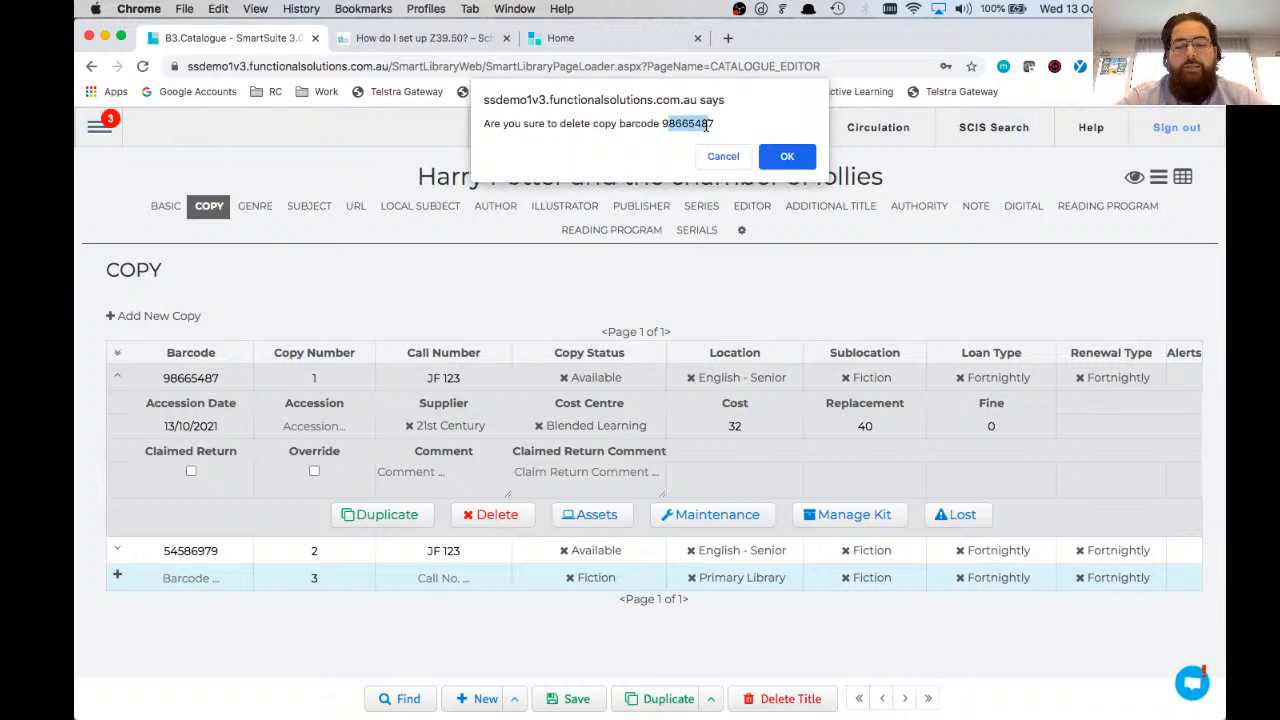
click(780, 155)
Step: Delete the whole title Harry Potter and the chamber of lollies with its copies, confirming with "yes"
triple_click(773, 167)
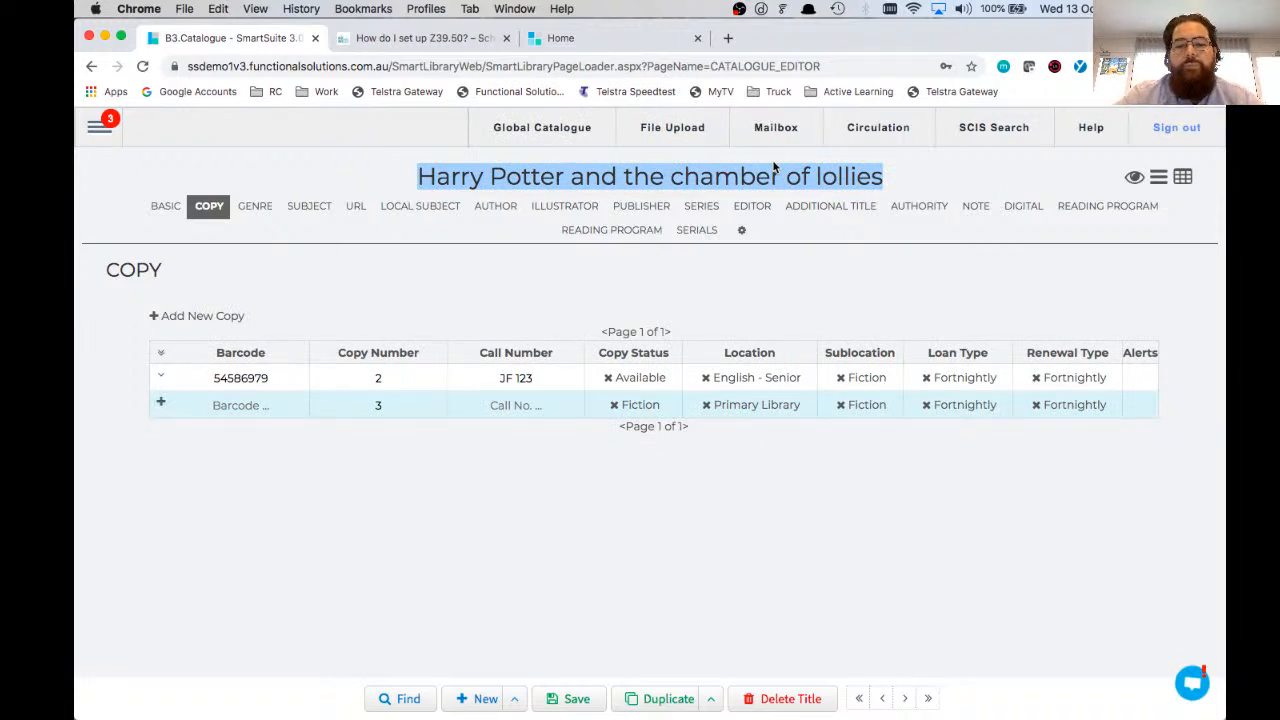
click(789, 700)
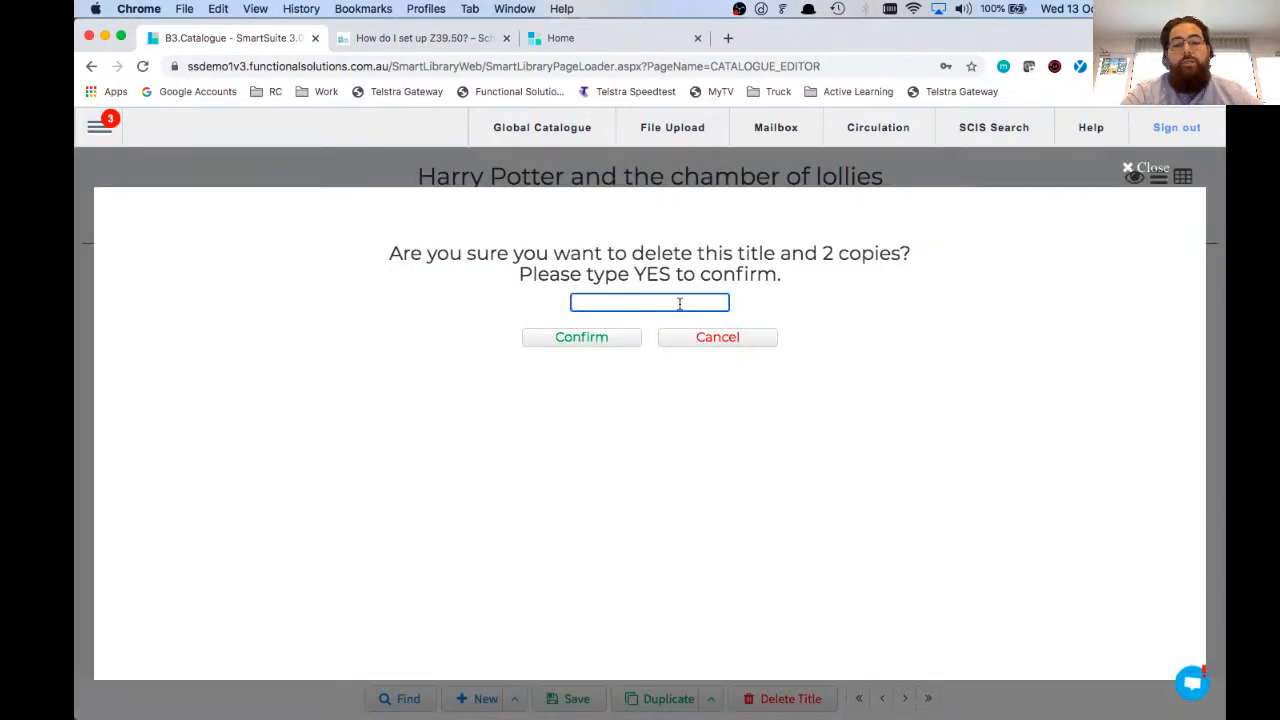
text(yes)
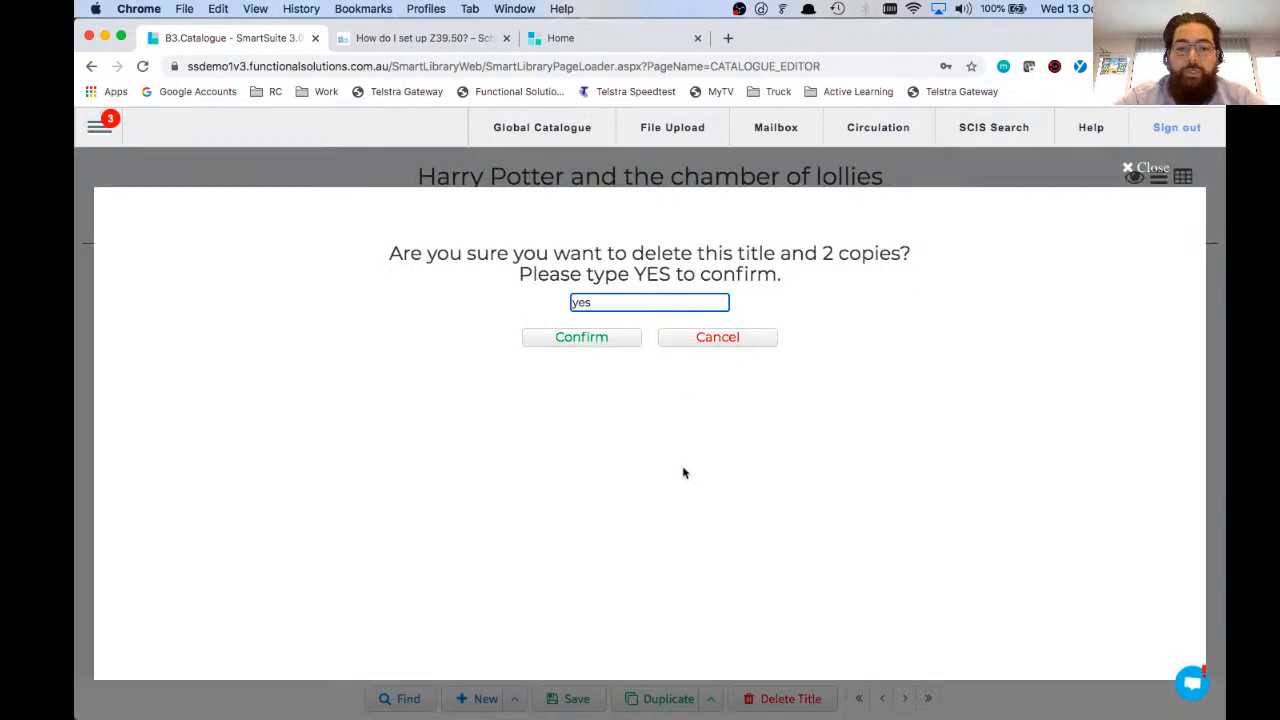
click(586, 339)
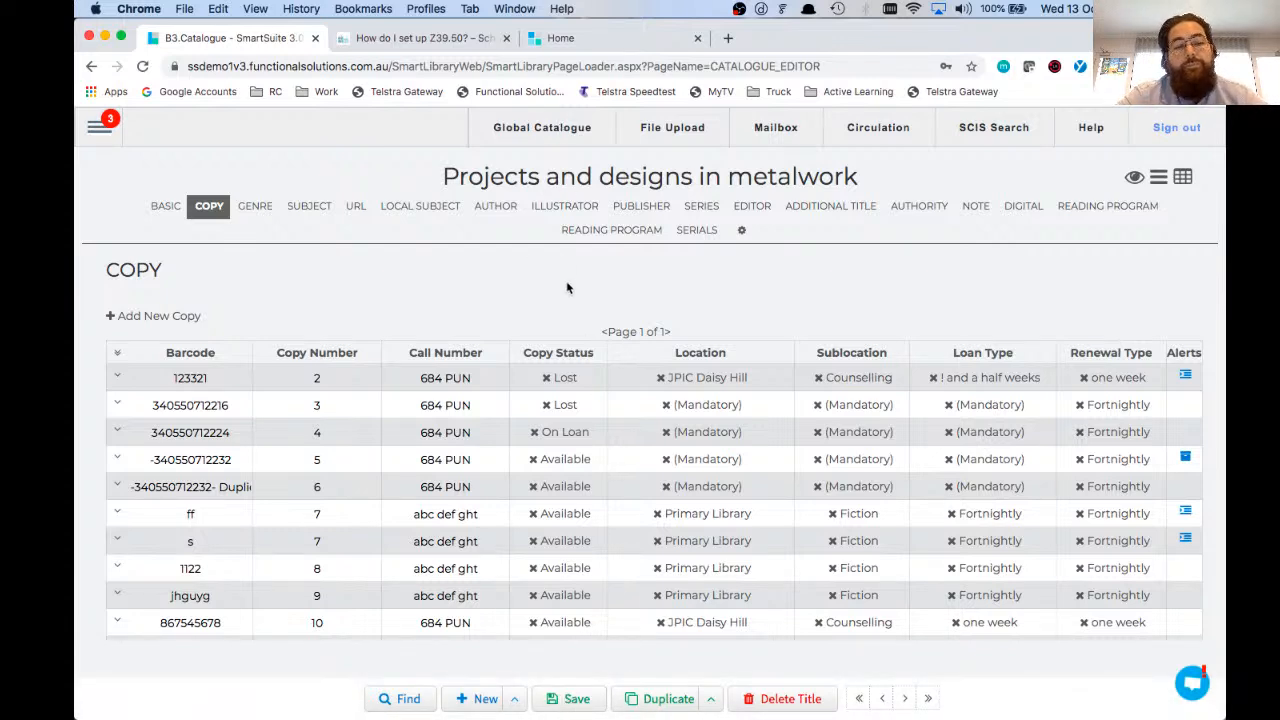
Step: Copy the ISBN of Projects and designs in metalwork from its basic details
scroll(409, 200, down, 2)
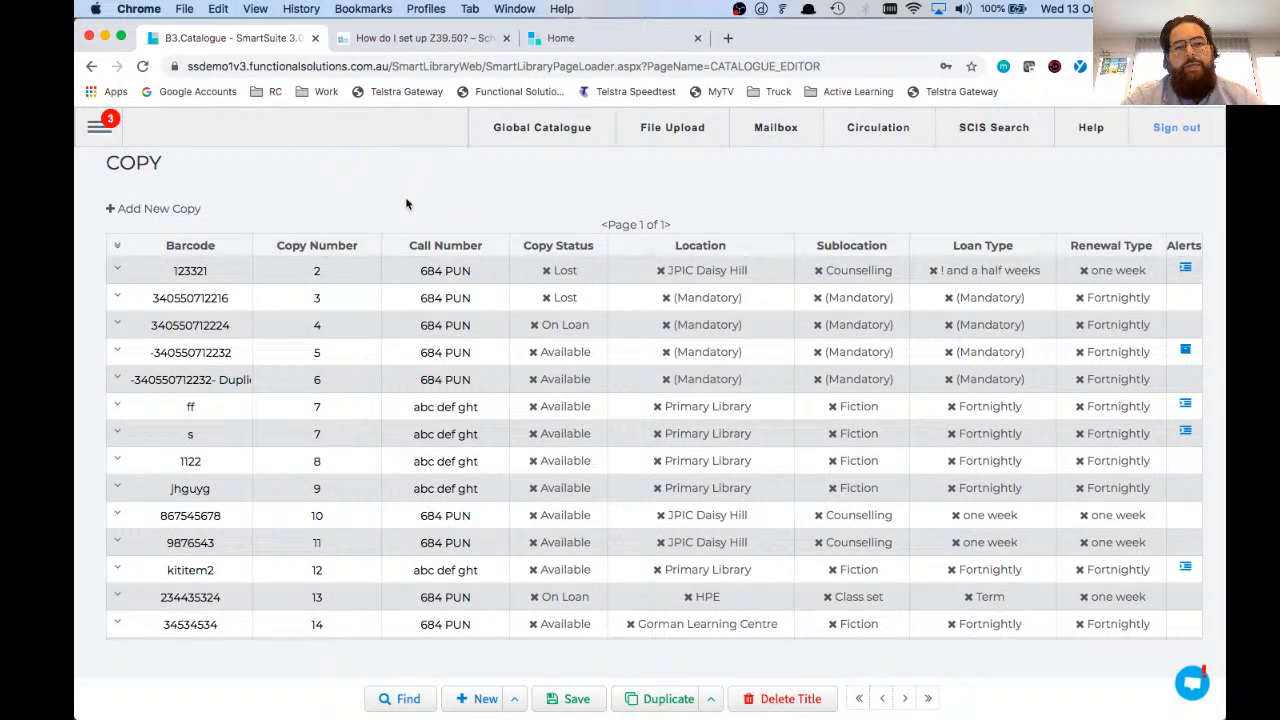
click(117, 295)
click(118, 494)
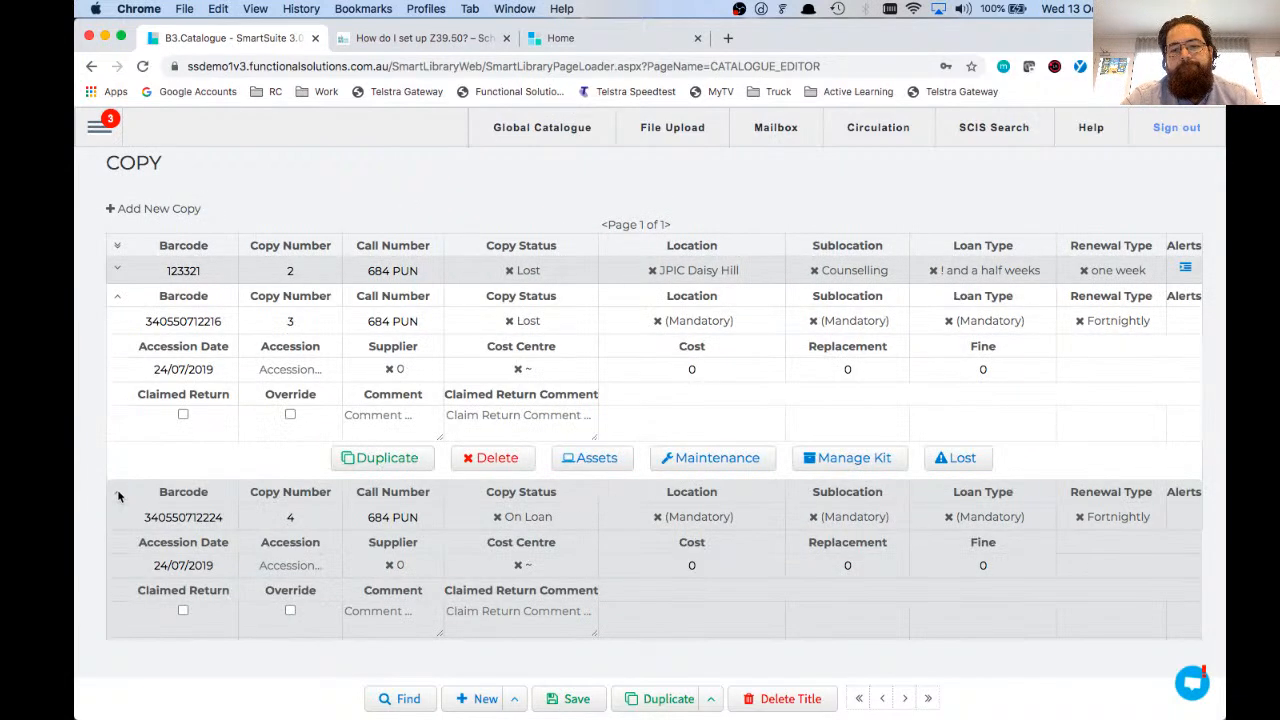
scroll(174, 432, up, 8)
double_click(302, 337)
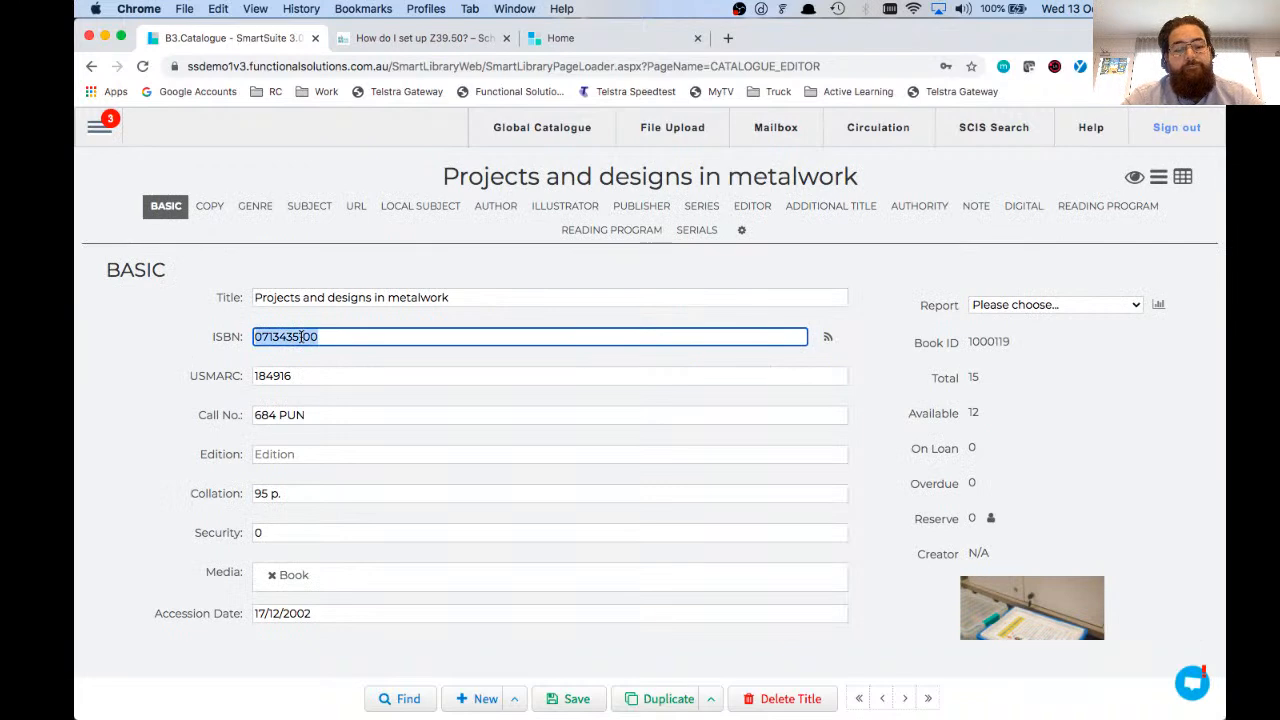
key(super+c)
click(222, 163)
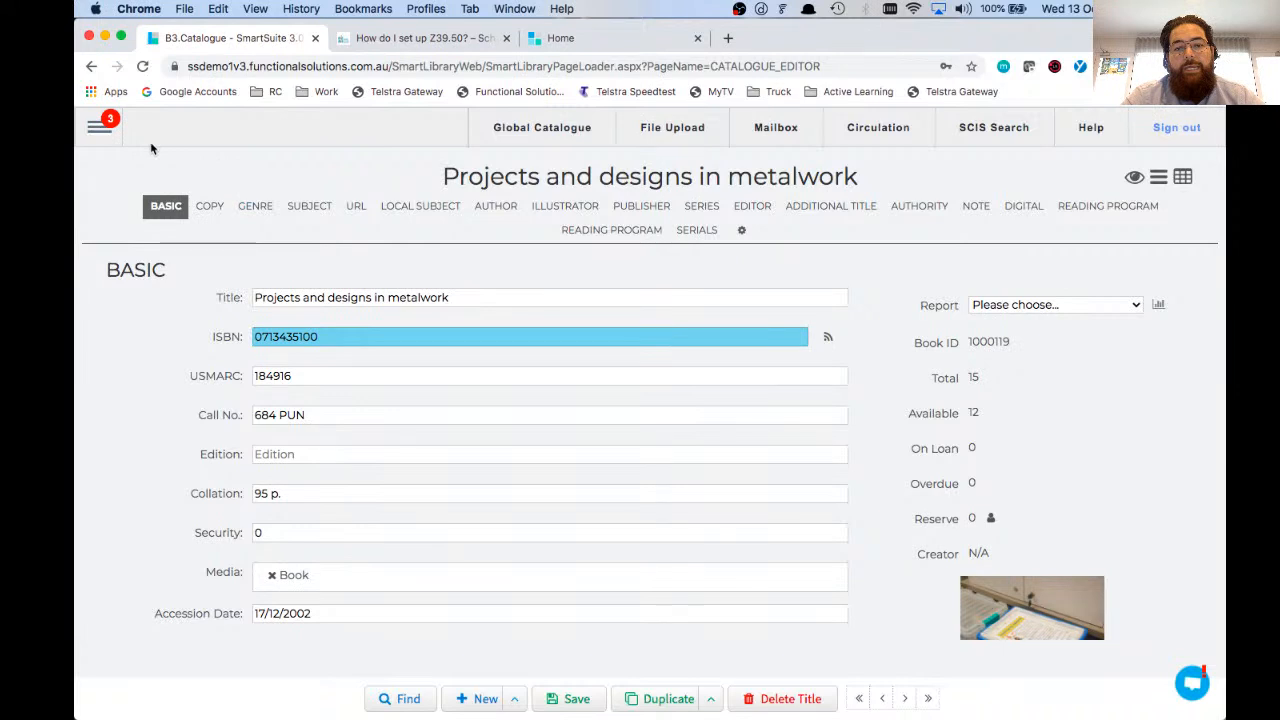
Step: Open the Global Catalogue page and clear the security value in the copy defaults for the import
click(97, 128)
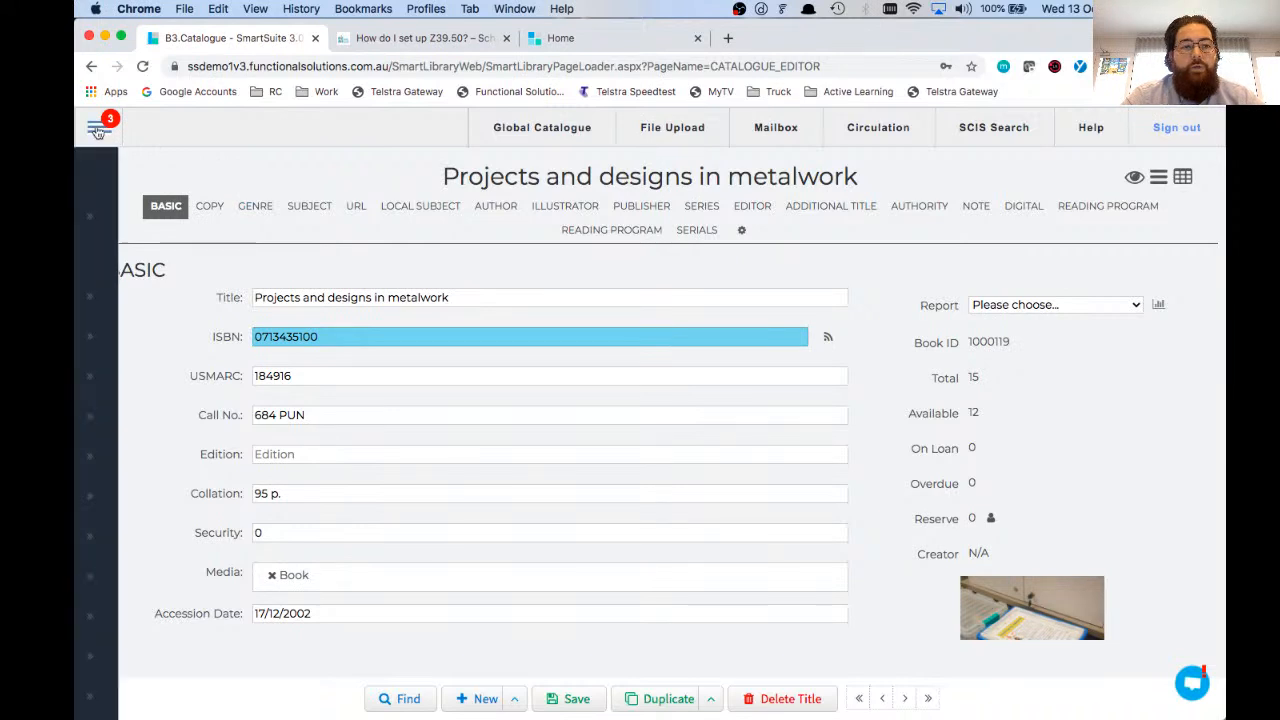
click(160, 337)
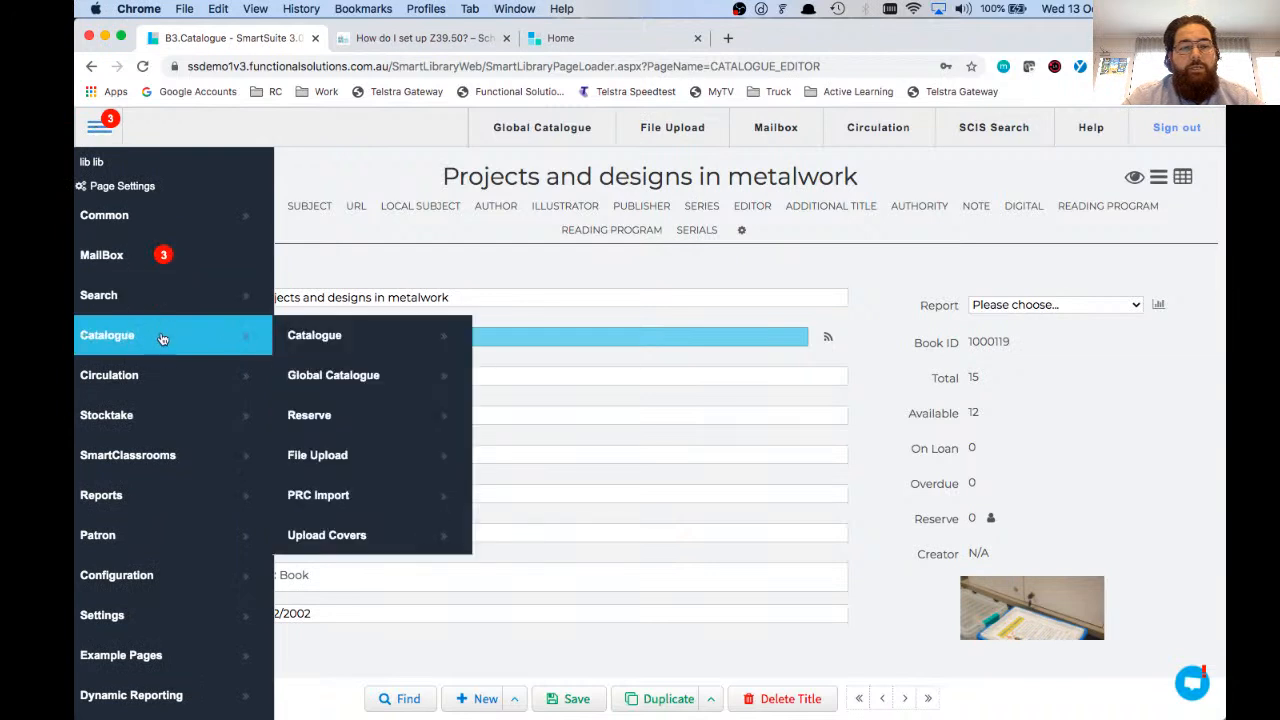
click(393, 379)
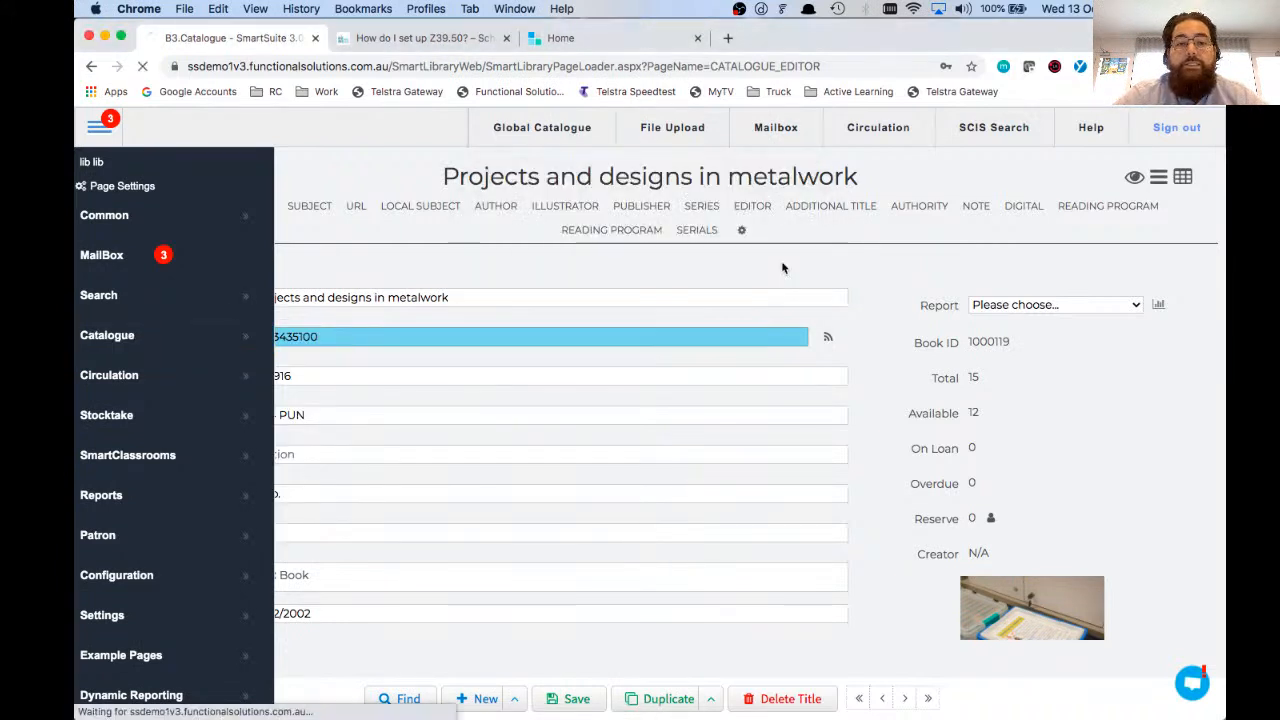
drag(142, 167, 330, 172)
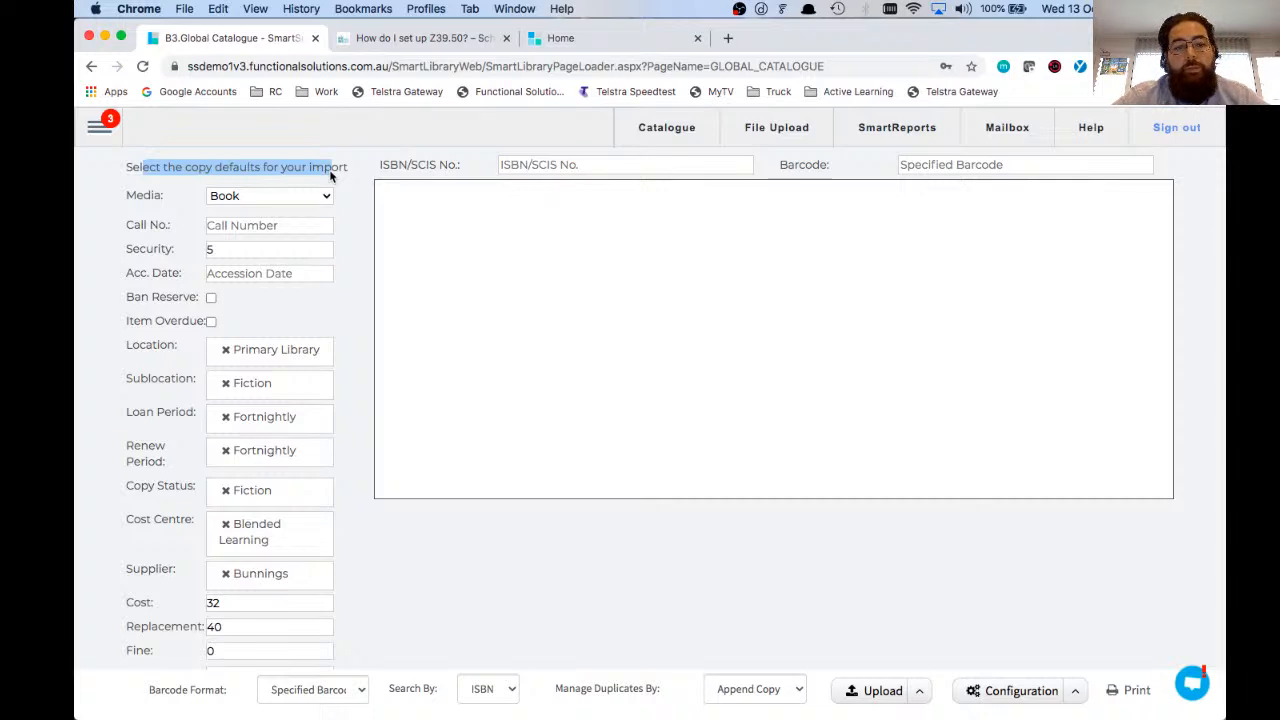
click(290, 225)
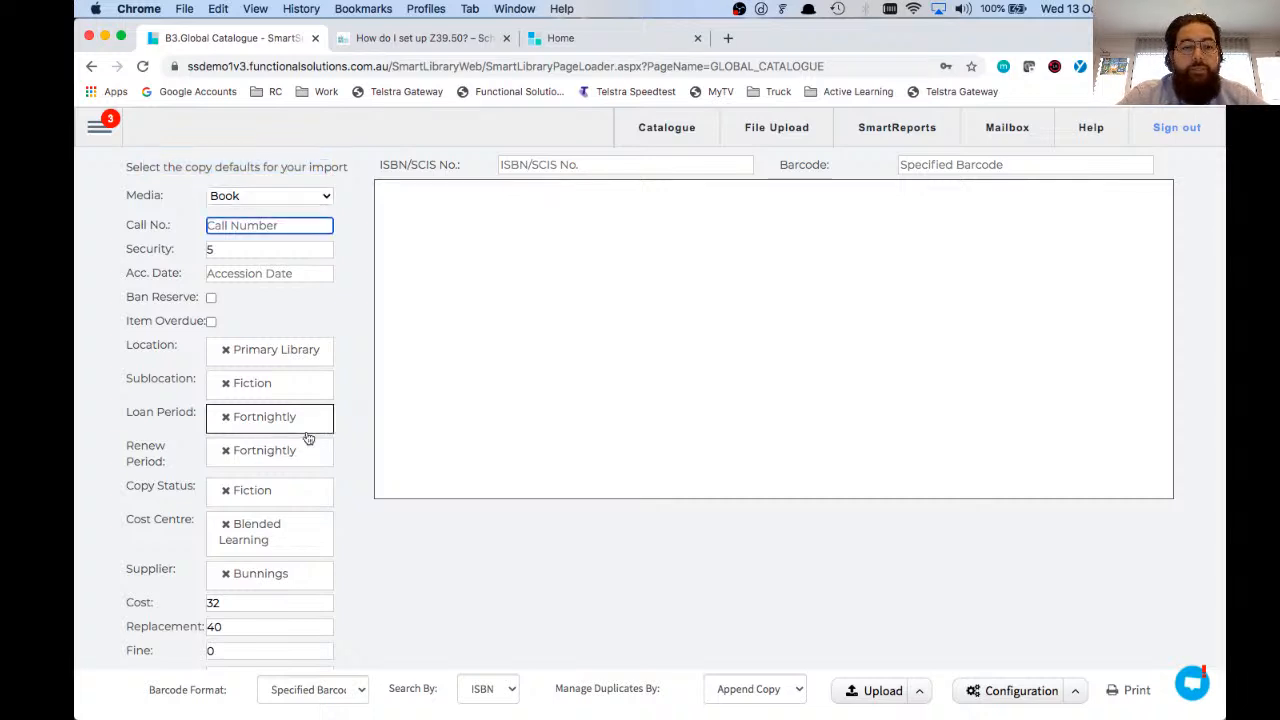
key(Tab)
key(BackSpace)
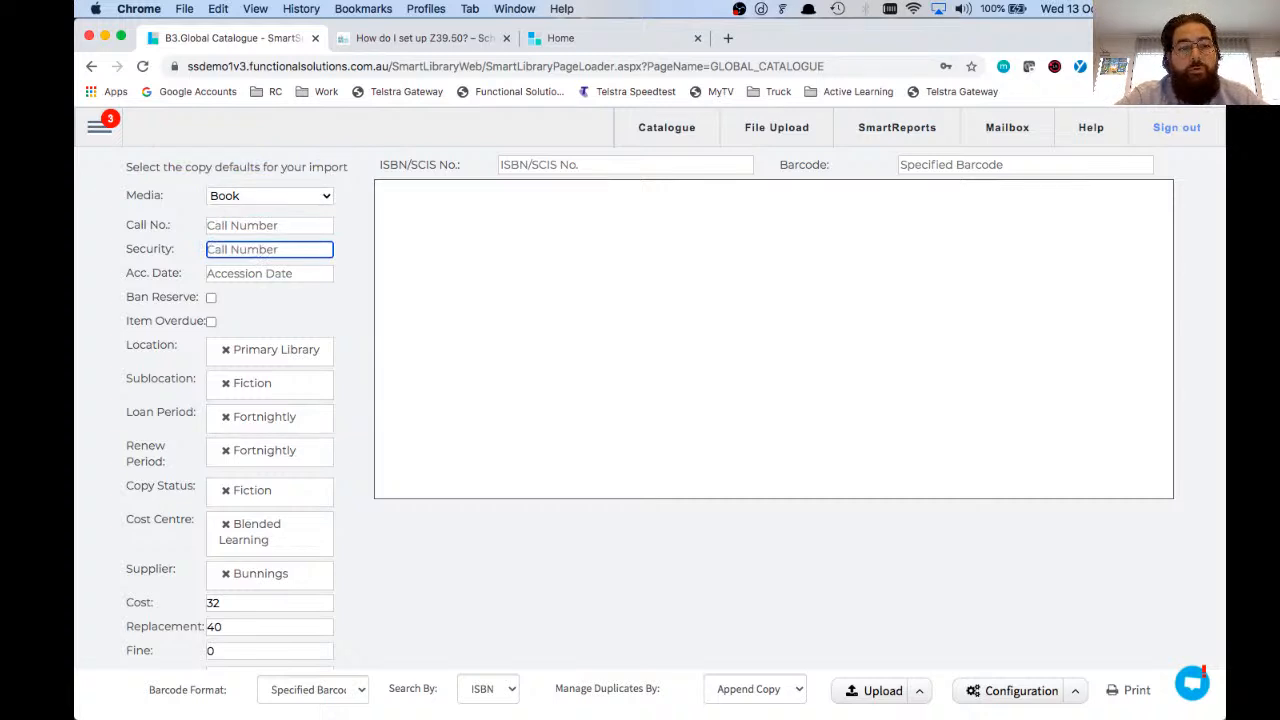
Step: Set the import's default location to Administration Building and its sublocation to Applied Design
click(285, 383)
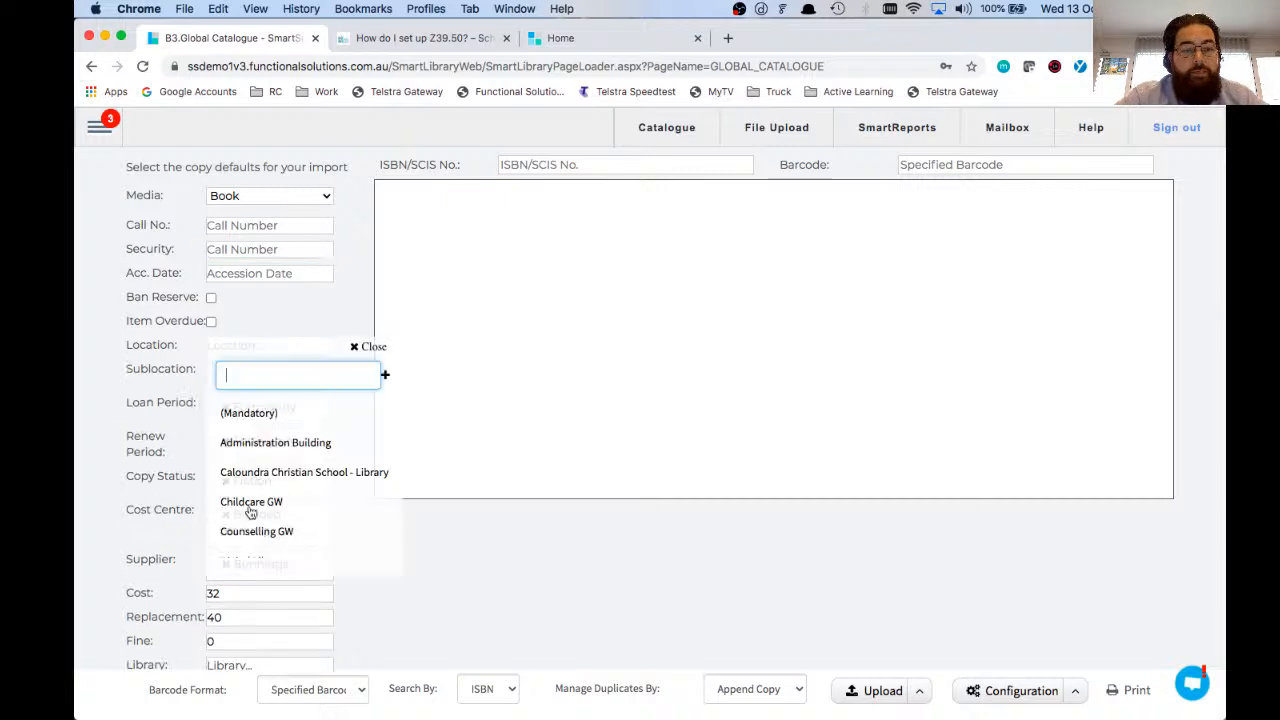
click(275, 442)
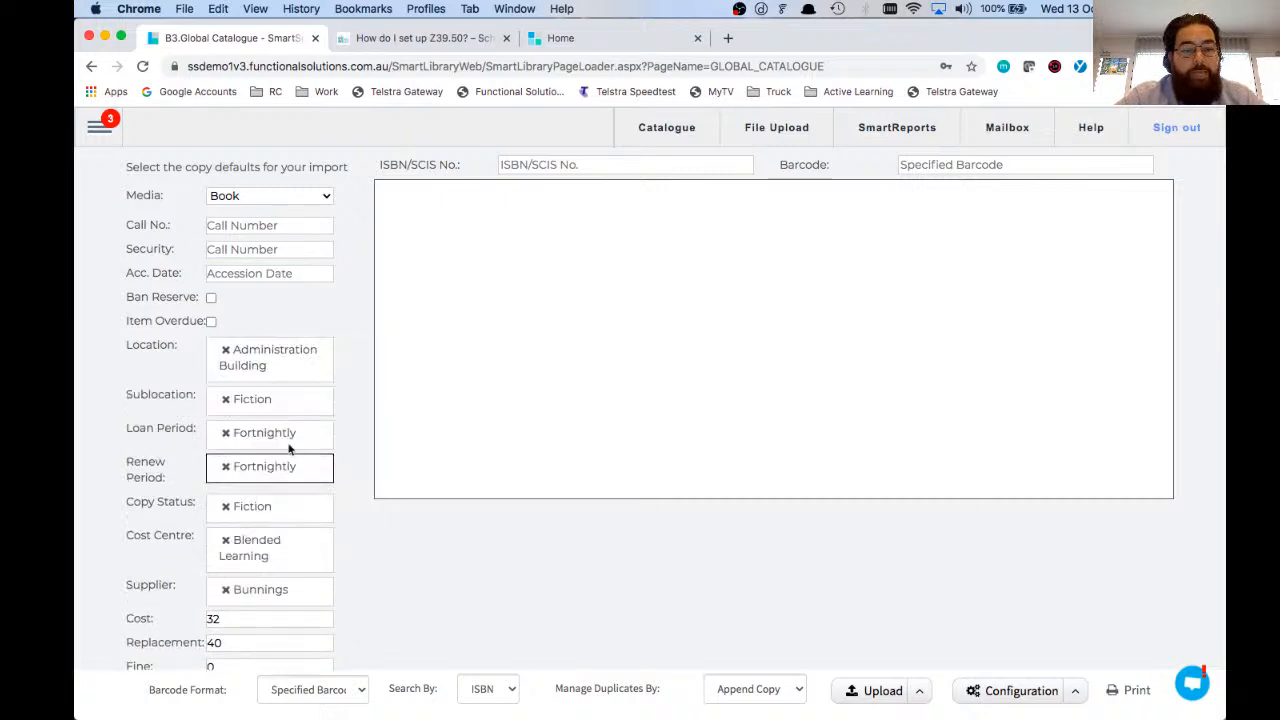
click(227, 400)
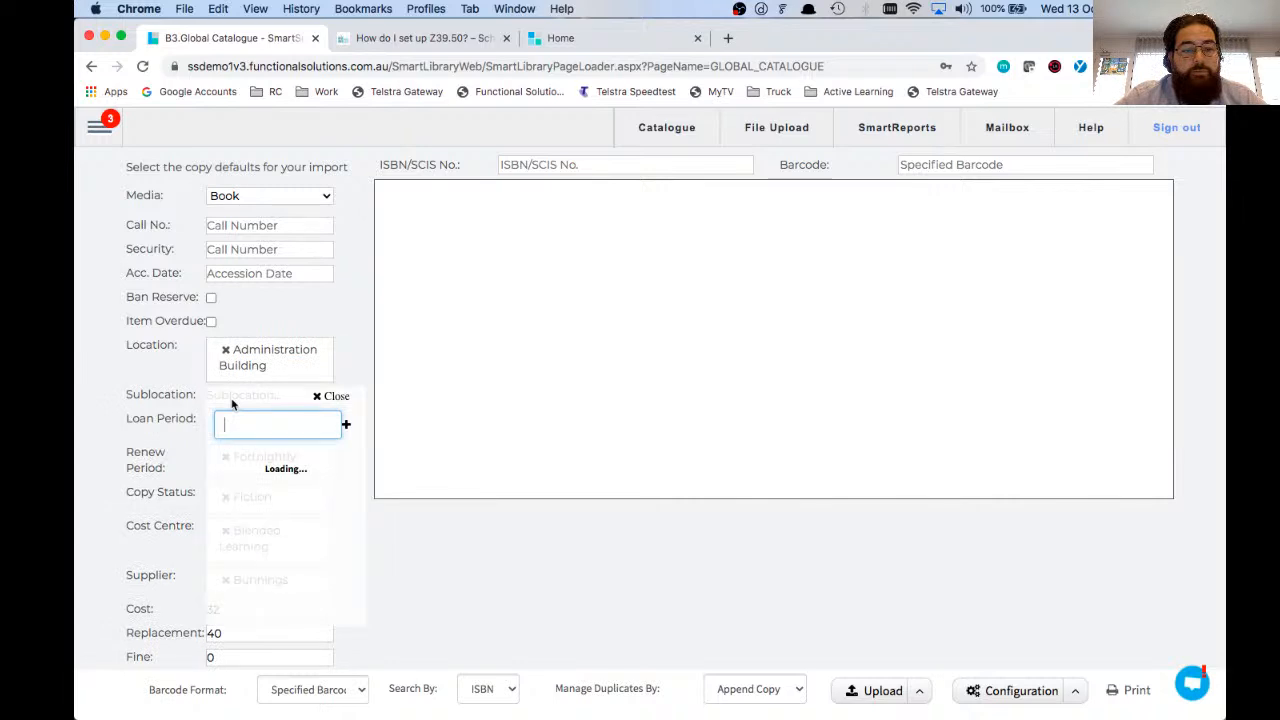
click(230, 444)
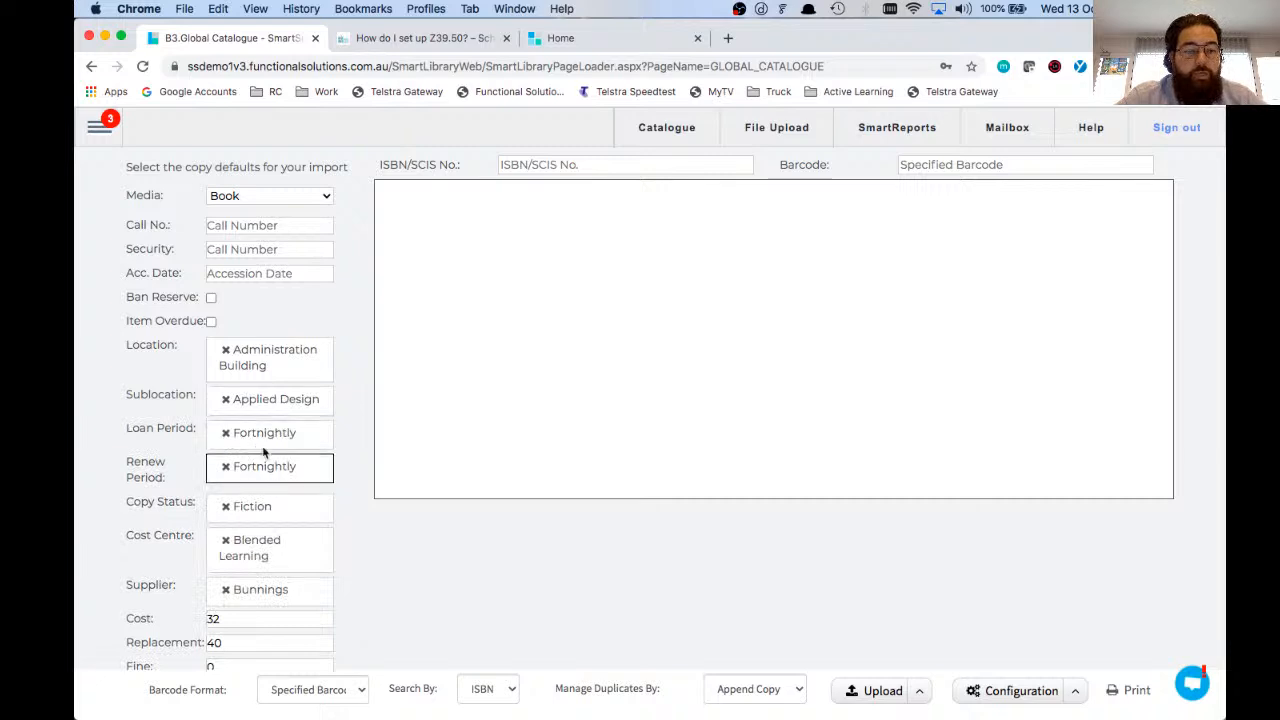
Step: Set the default copy status to Available and clear the default cost, replacement and fine values
click(226, 508)
scroll(271, 574, down, 1)
scroll(271, 574, up, 1)
double_click(248, 618)
key(BackSpace)
key(Tab)
key(BackSpace)
key(Tab)
key(BackSpace)
click(425, 605)
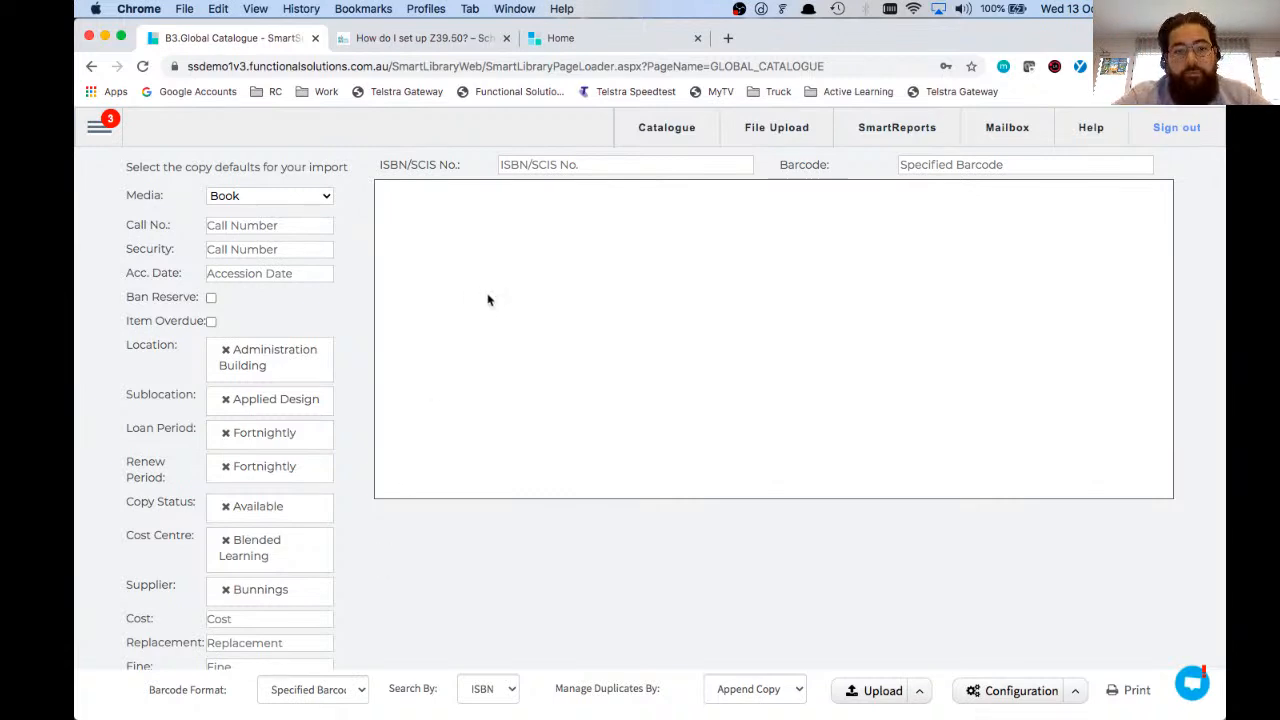
click(541, 168)
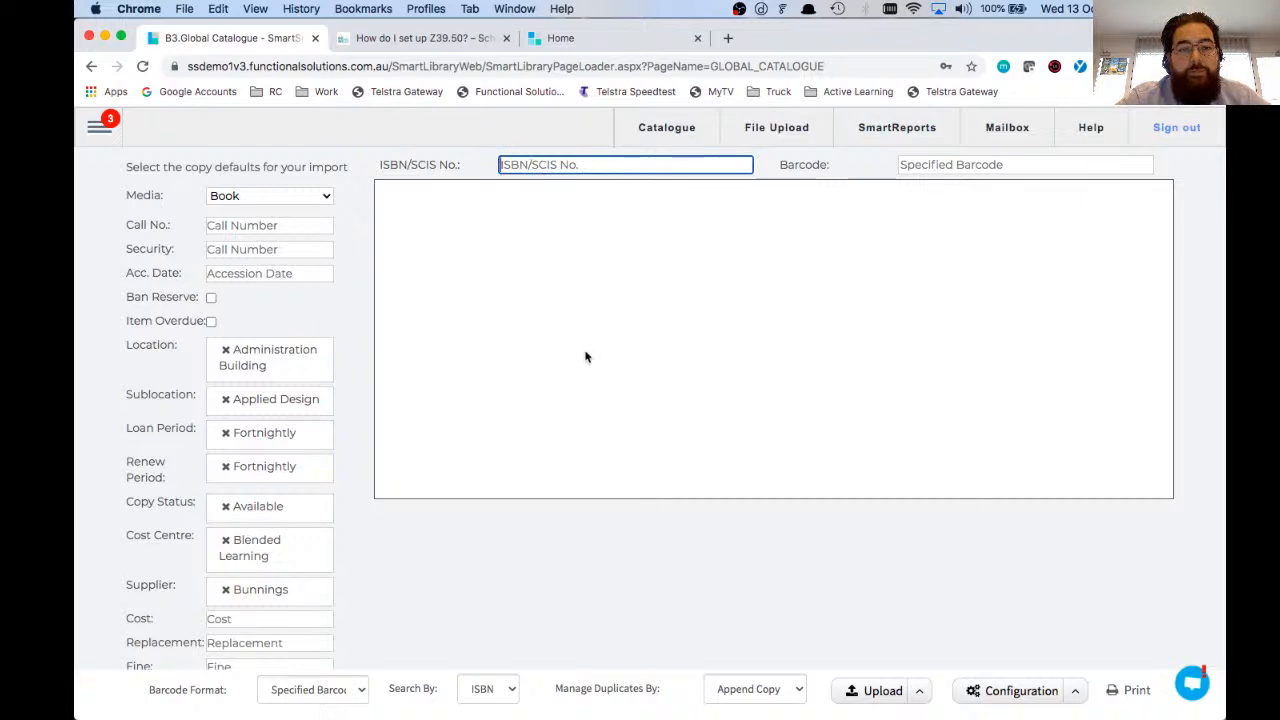
text(0713435100)
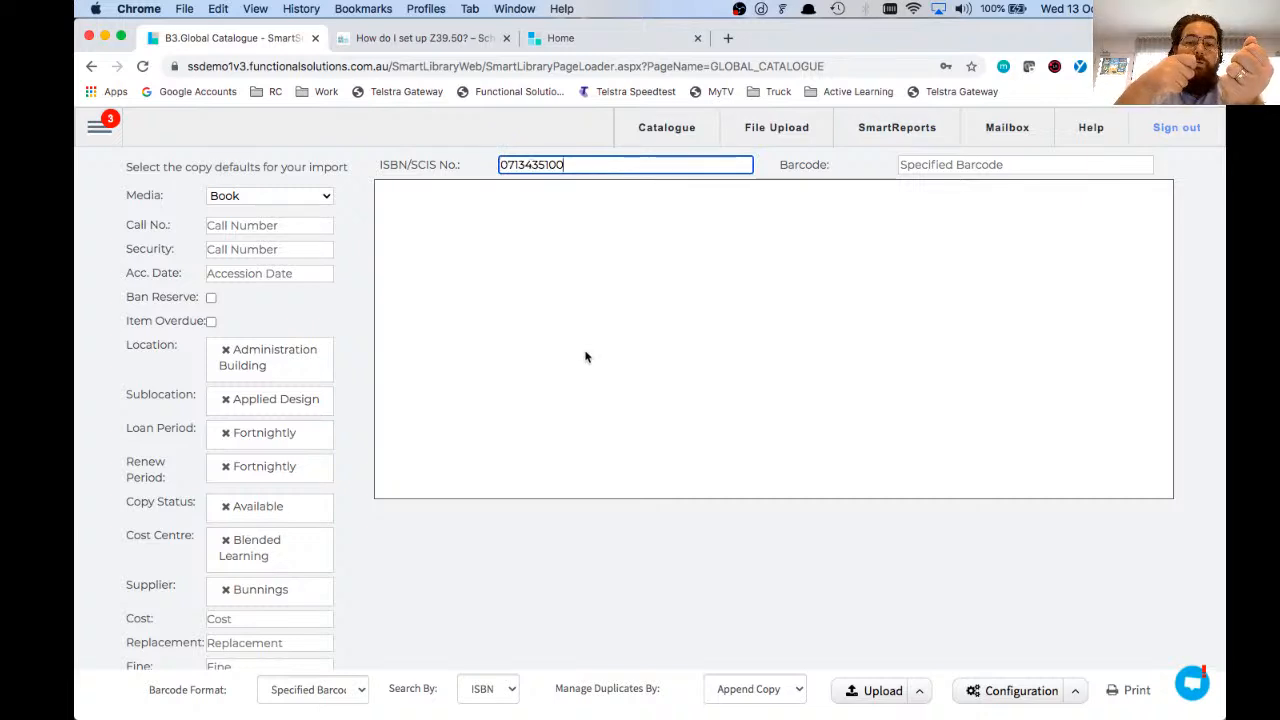
key(Tab)
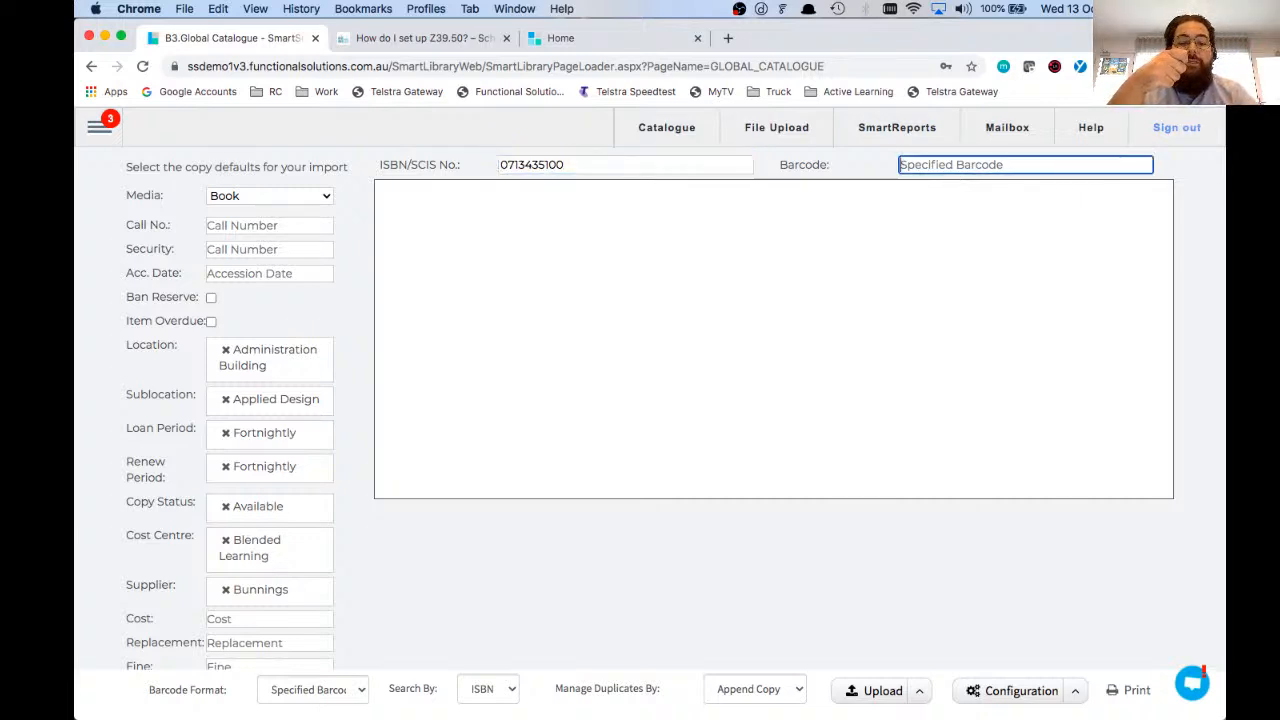
text(21351234321)
key(Return)
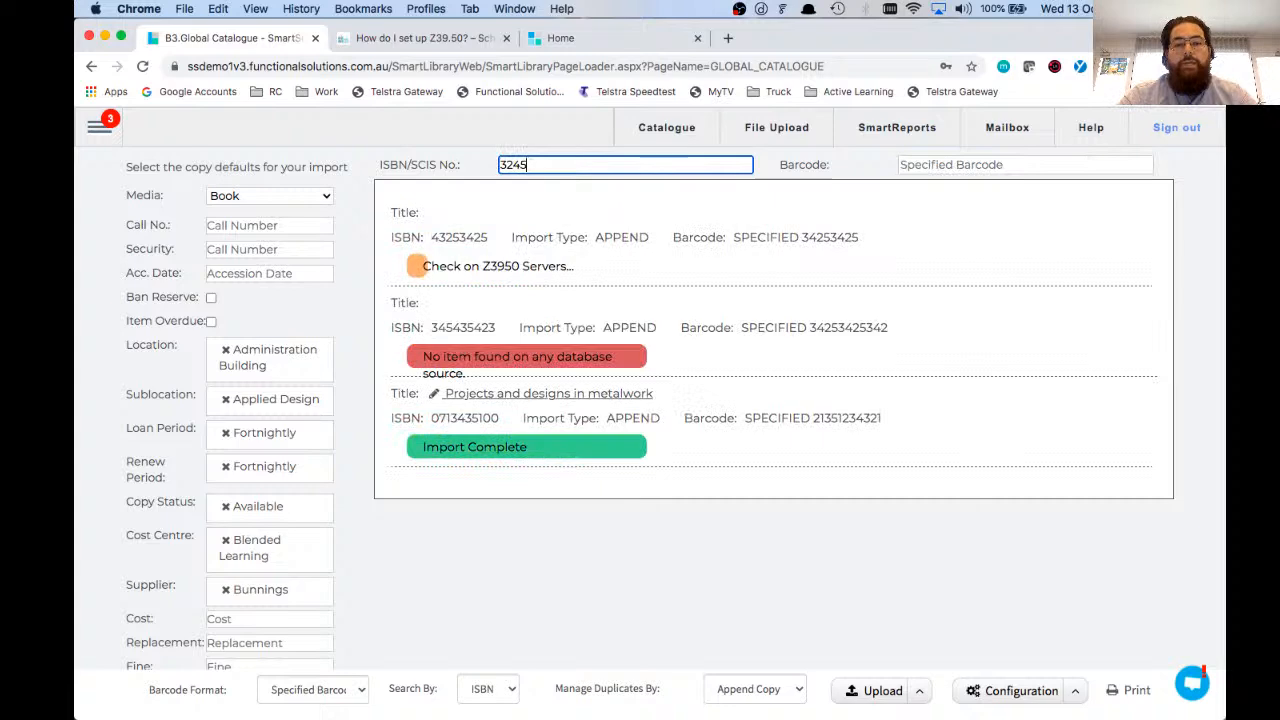
key(Tab)
text(3425342534)
key(Return)
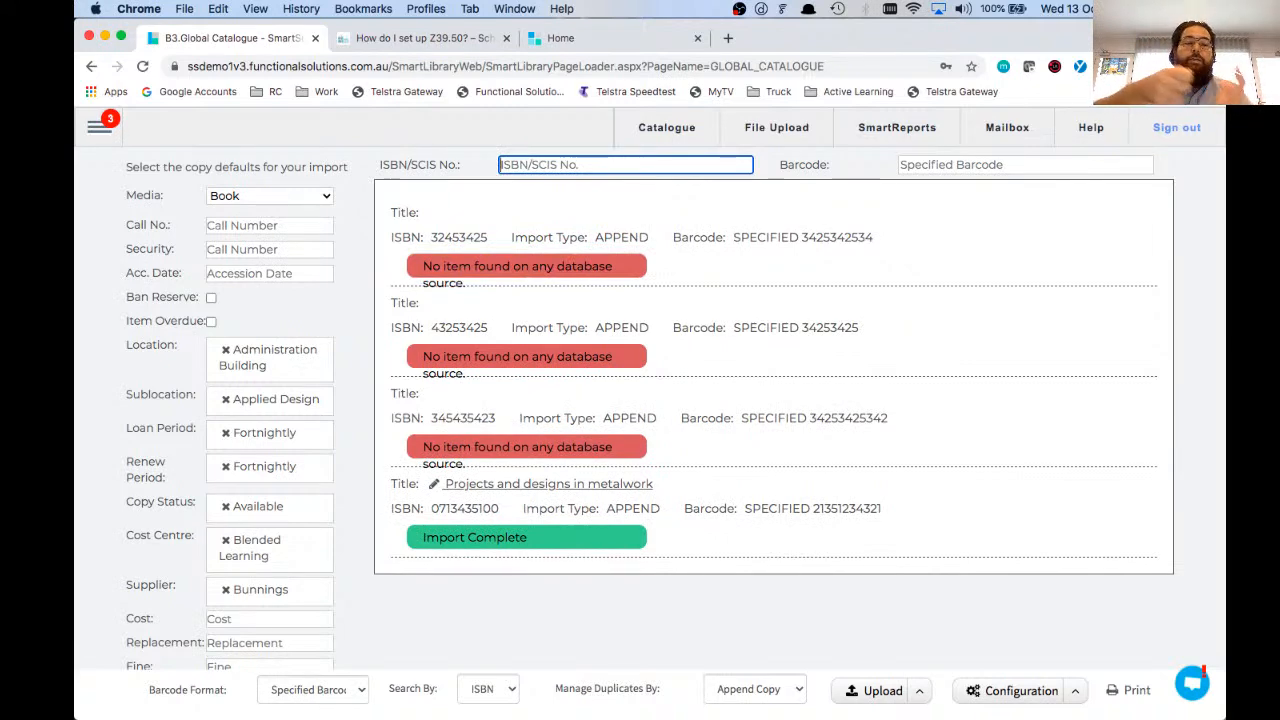
drag(431, 237, 488, 240)
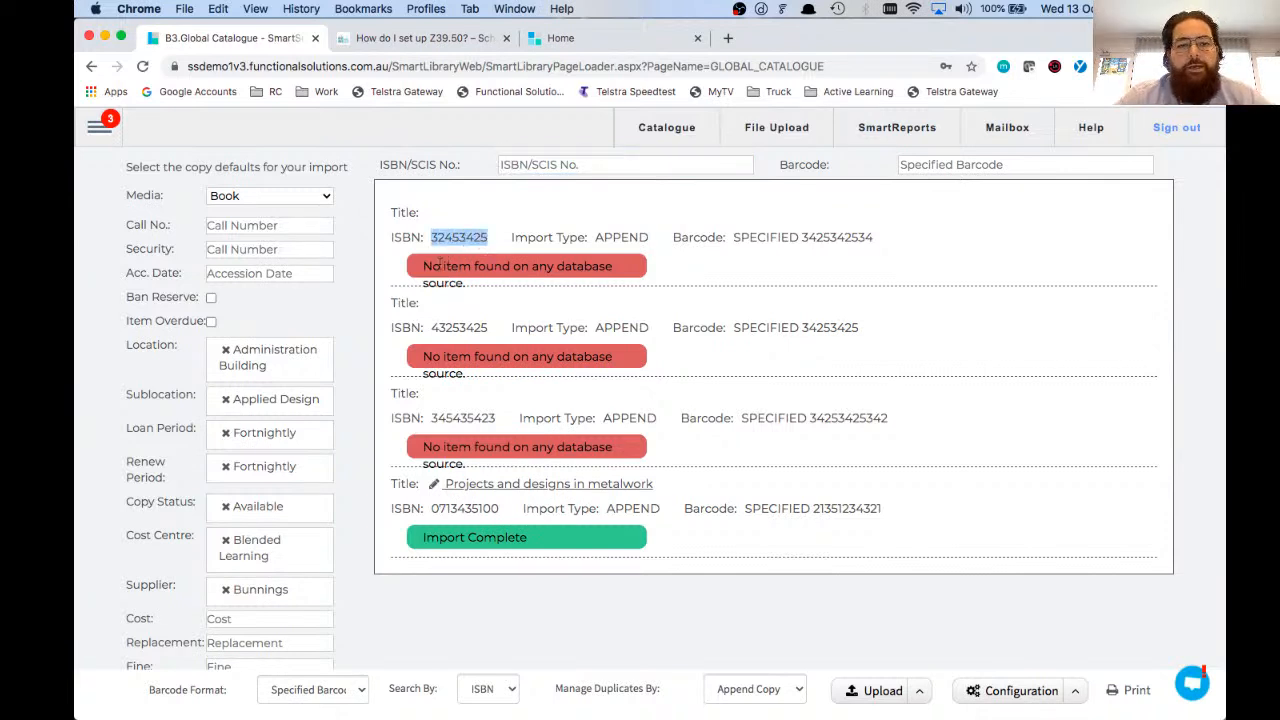
drag(431, 327, 553, 328)
triple_click(551, 547)
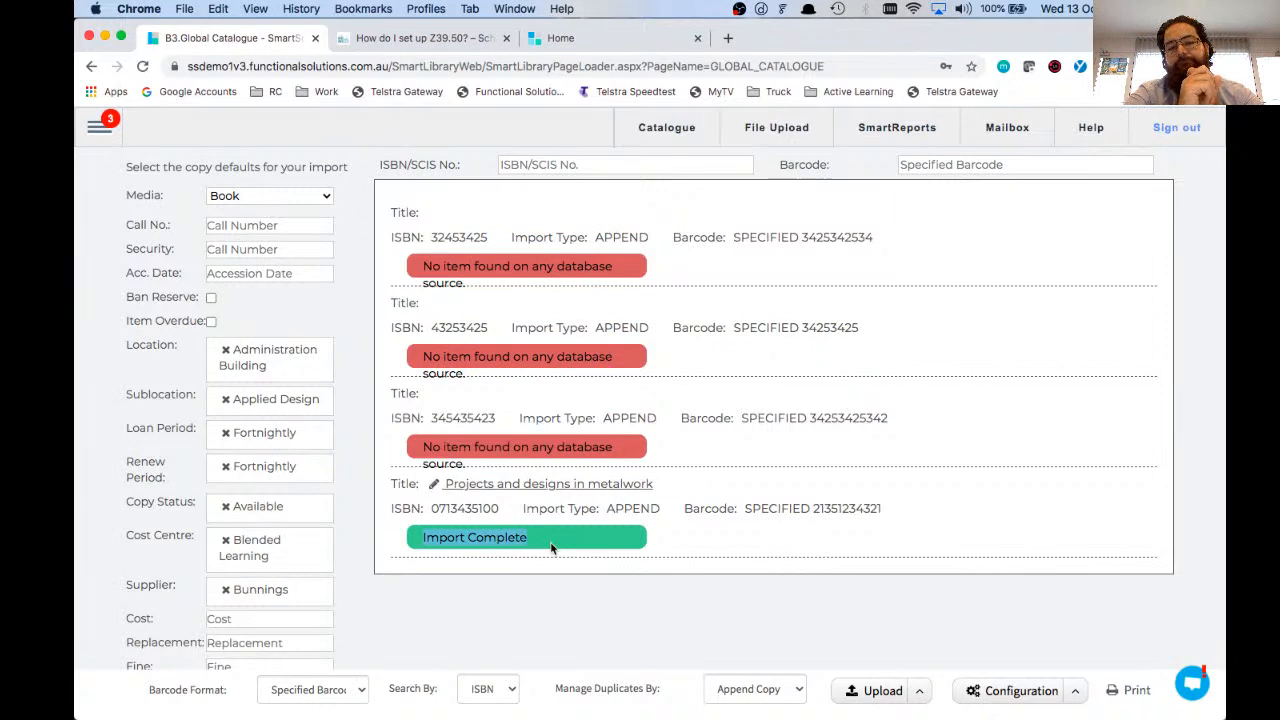
click(402, 507)
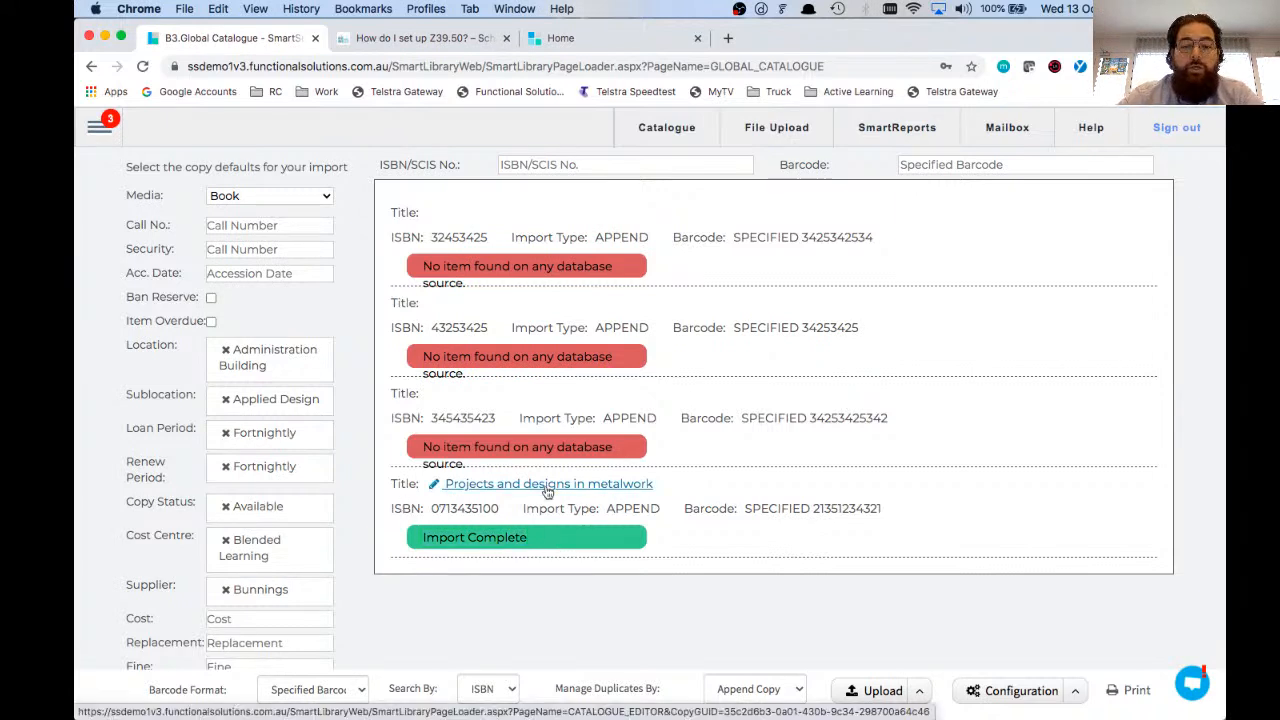
click(547, 488)
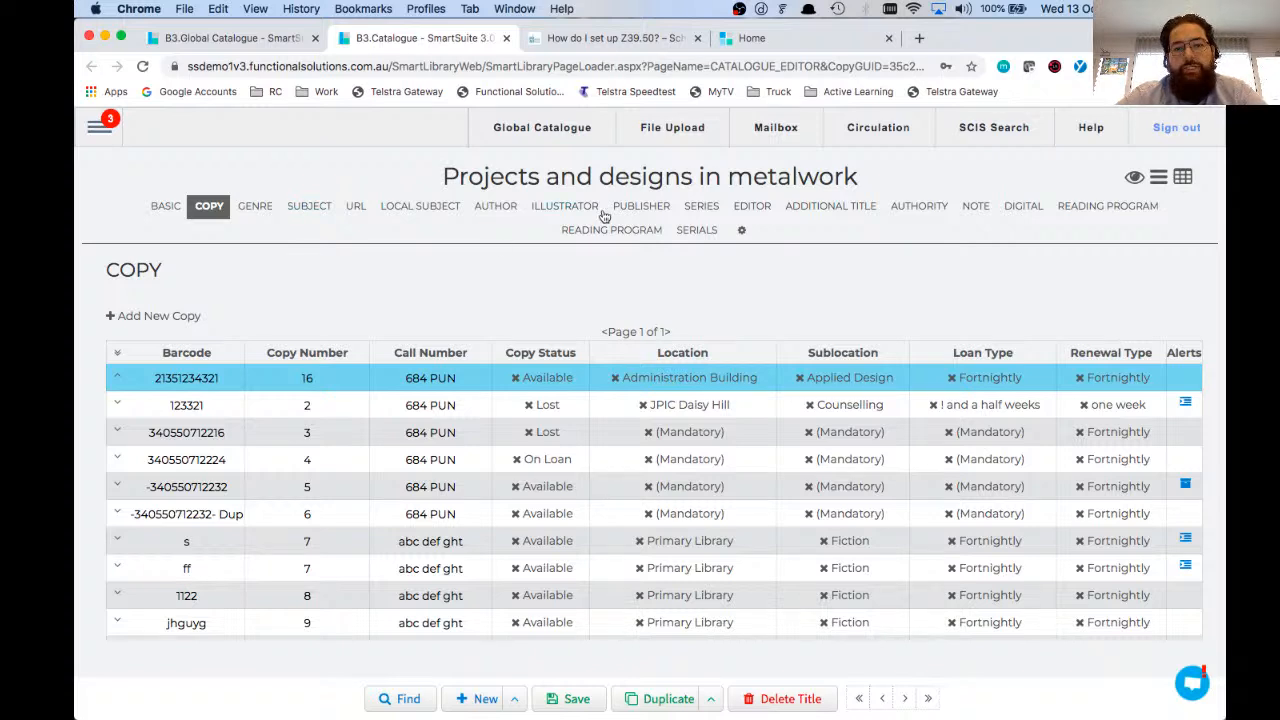
click(205, 380)
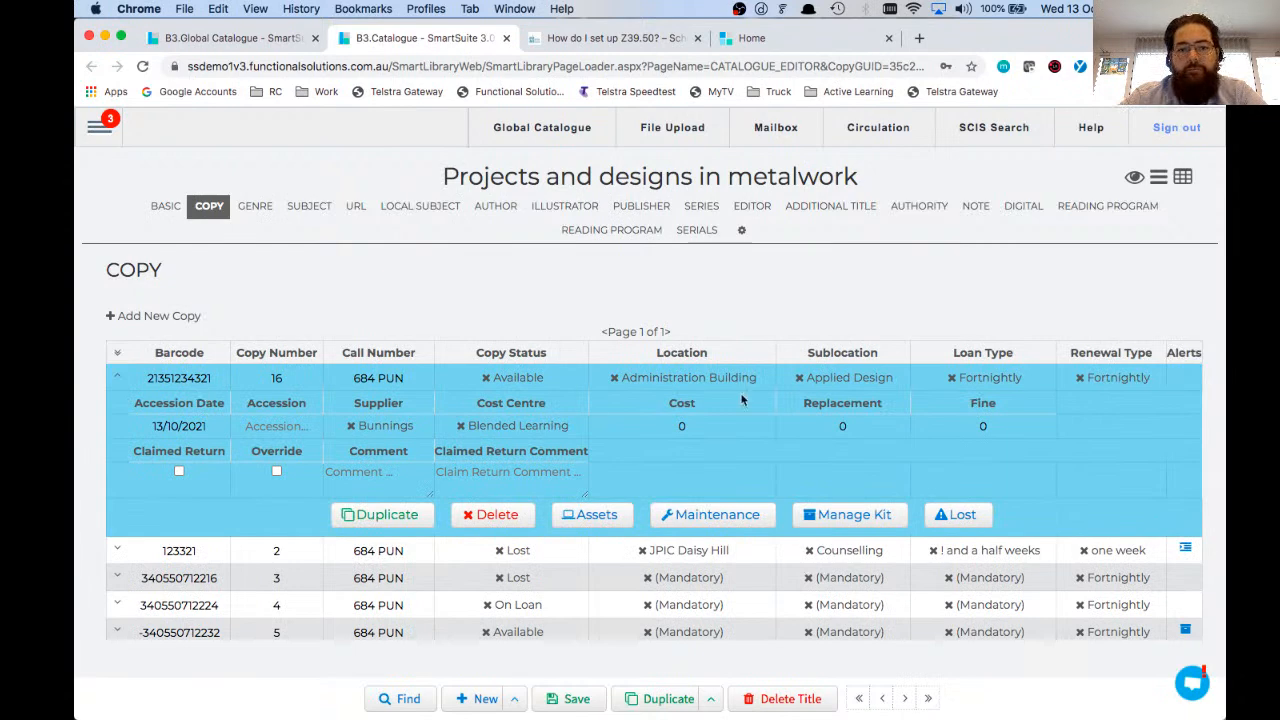
click(712, 430)
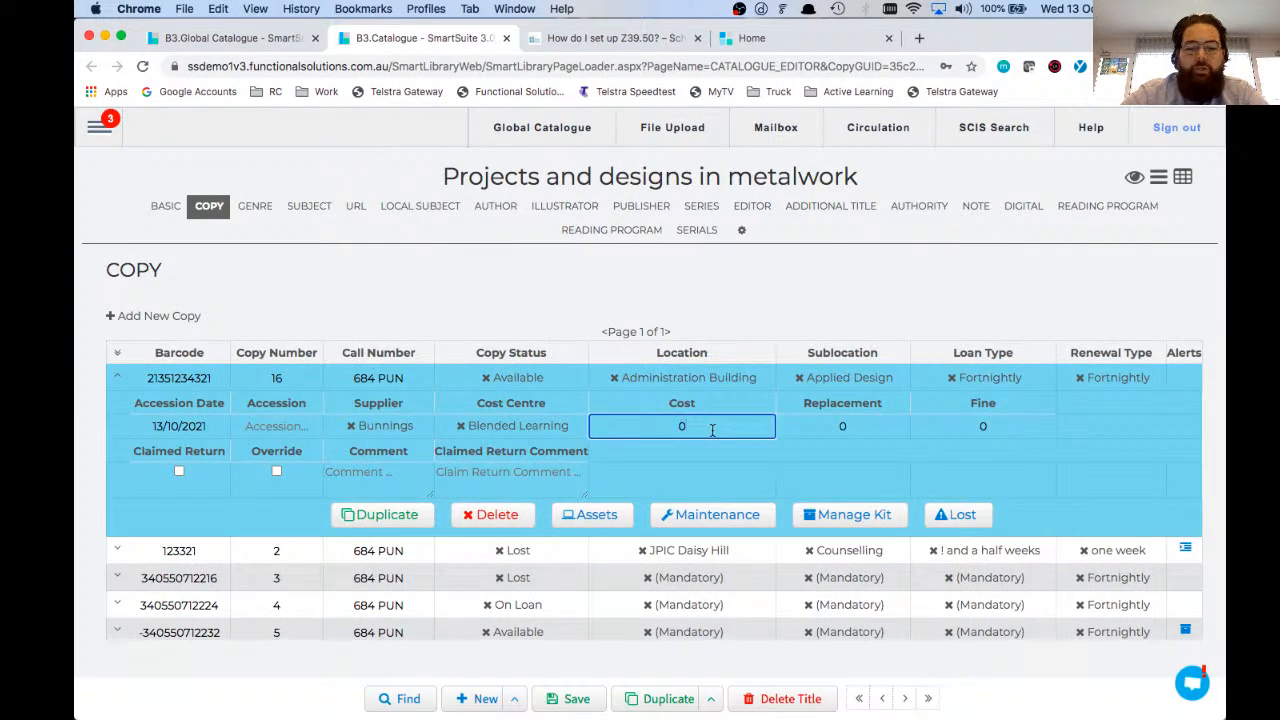
text(24)
click(506, 38)
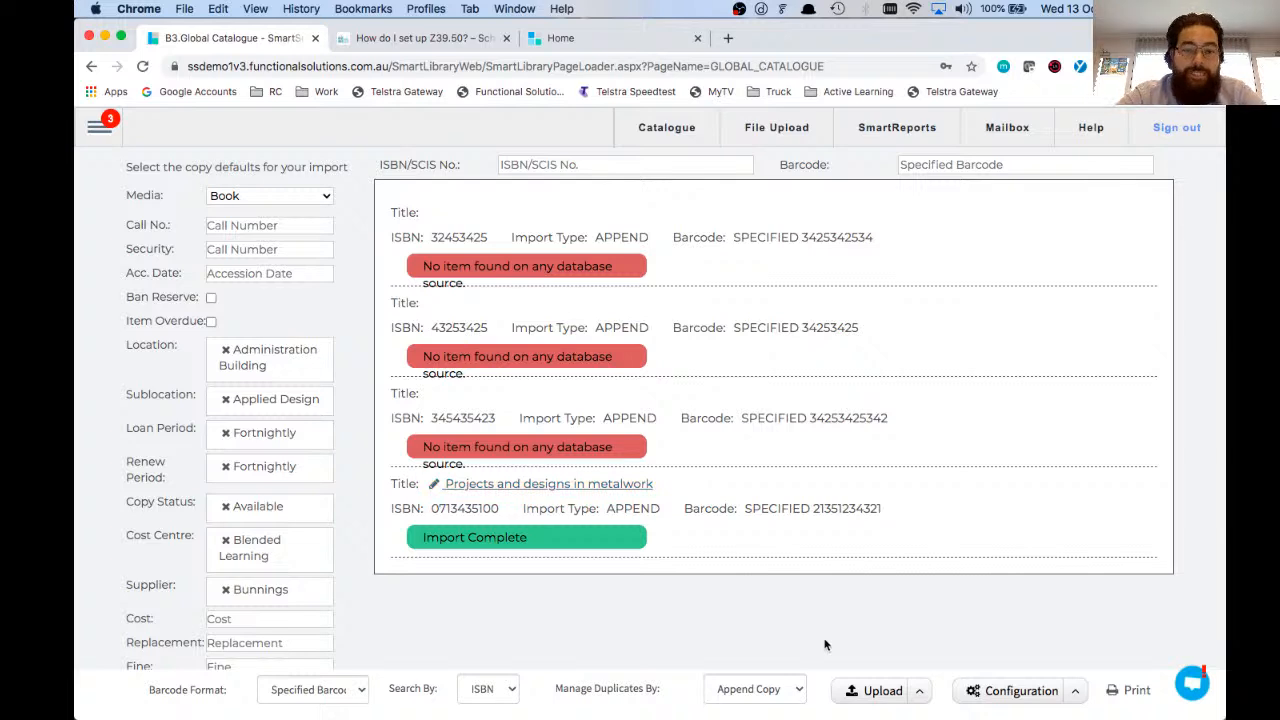
Step: Open the label print report for the imported copy and regenerate the label template with 8 blank labels
click(1134, 699)
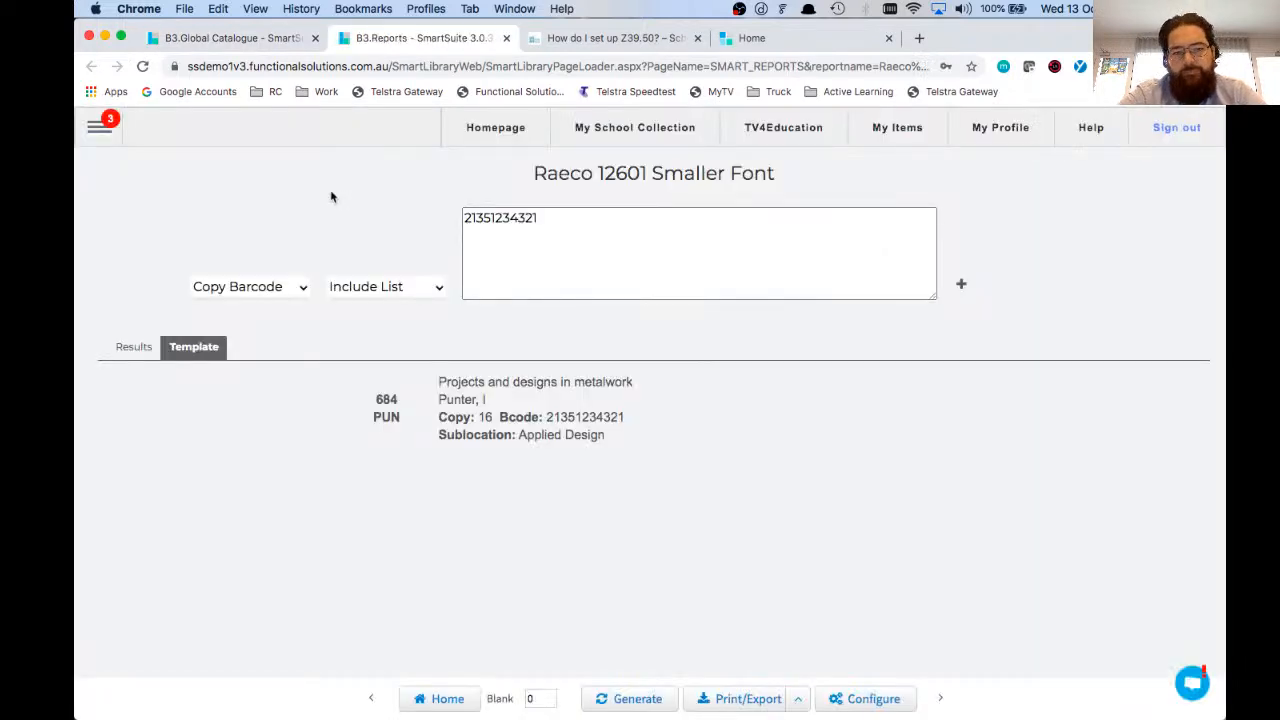
drag(356, 389, 516, 705)
click(540, 699)
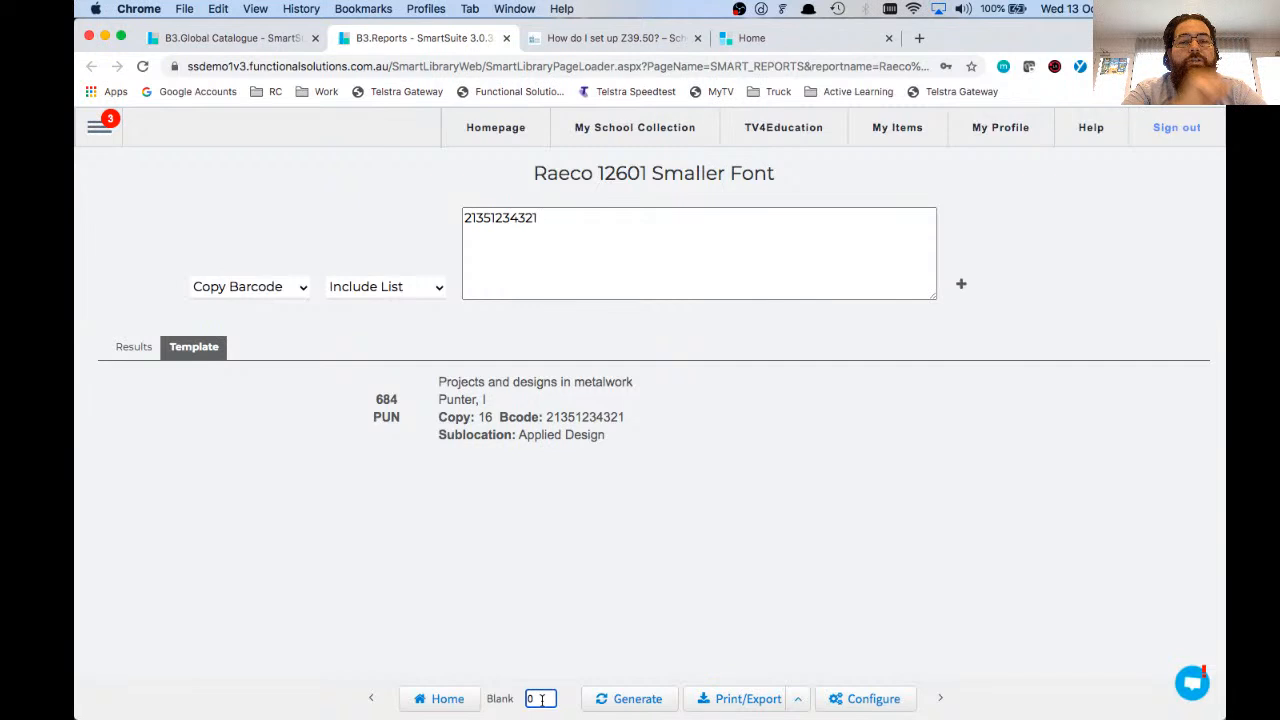
key(BackSpace)
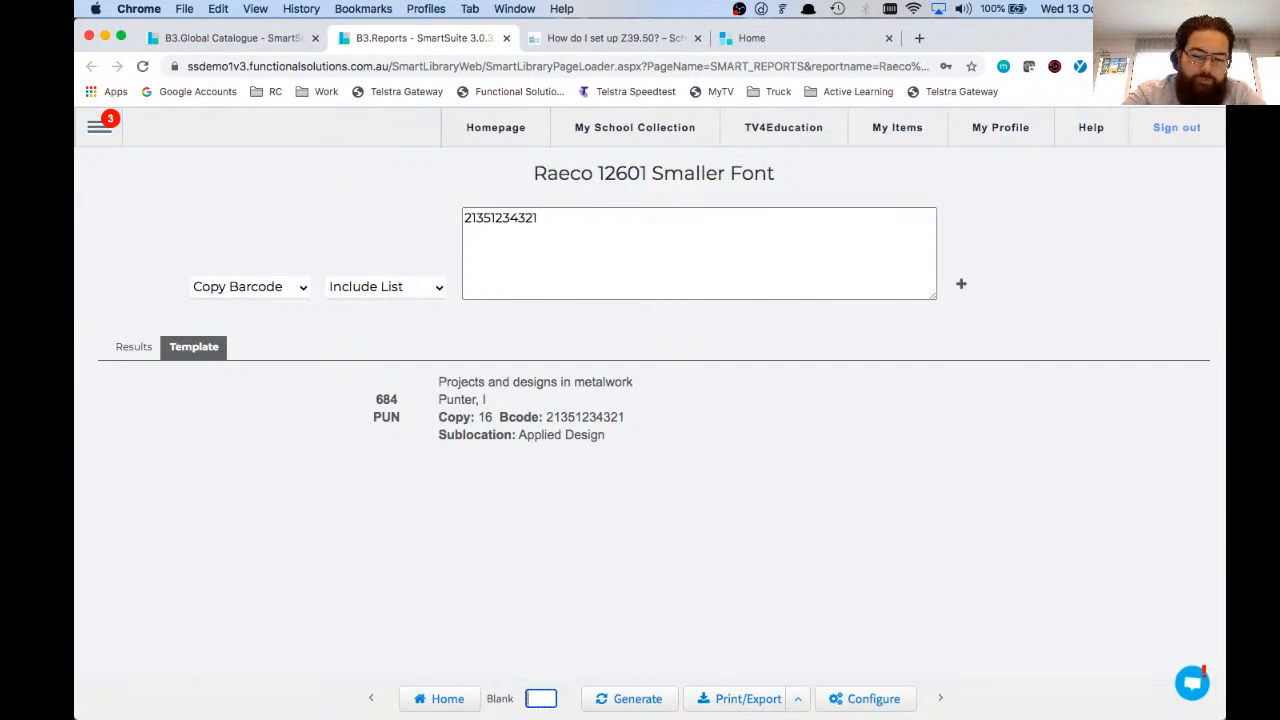
text(8)
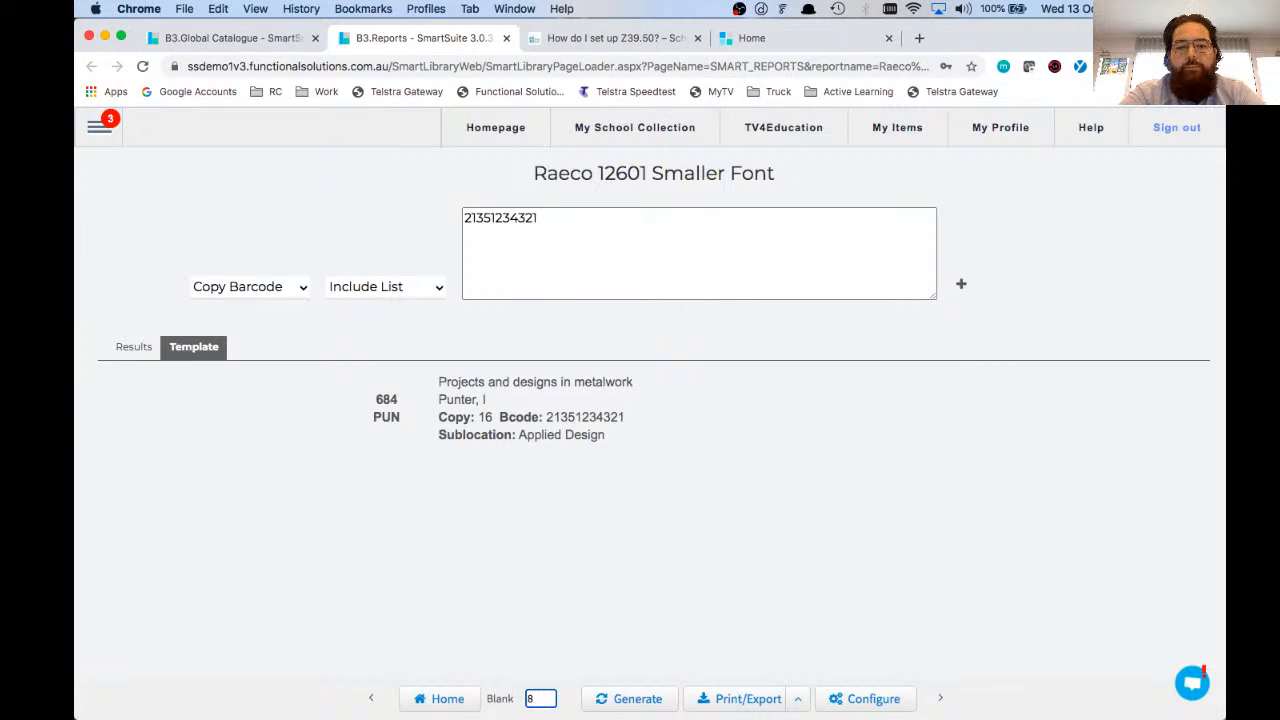
key(Return)
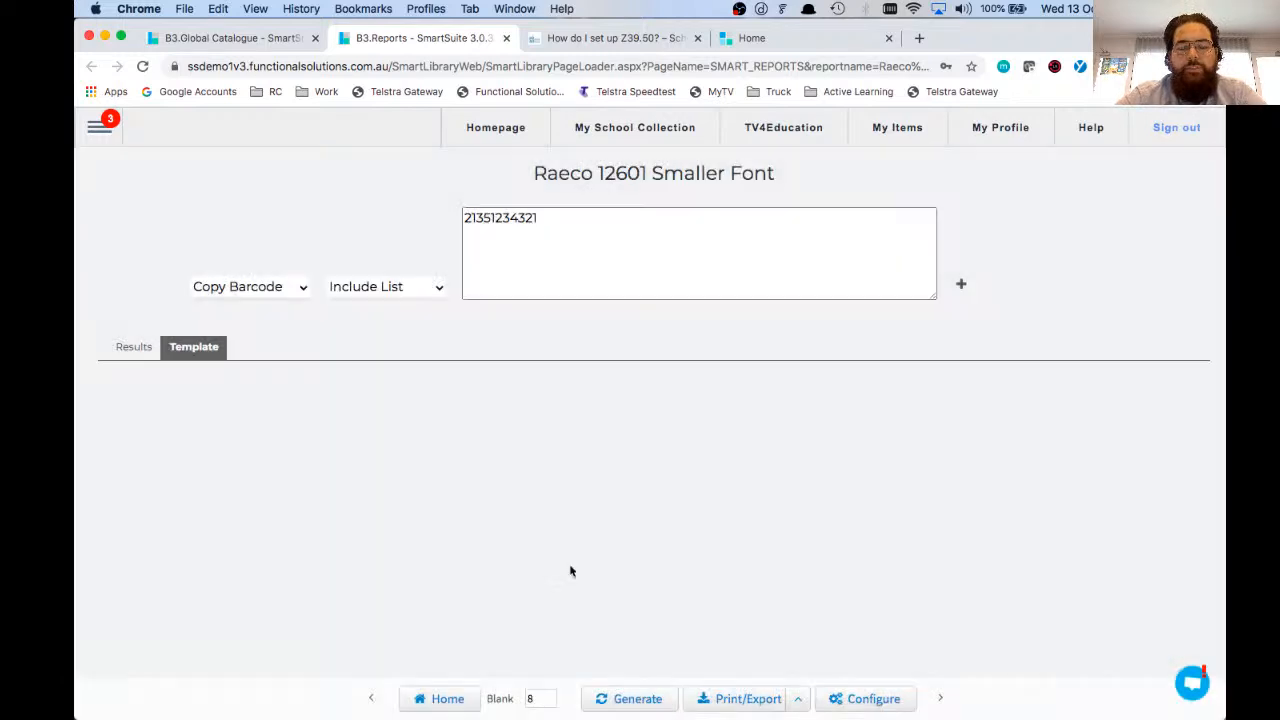
scroll(573, 487, down, 4)
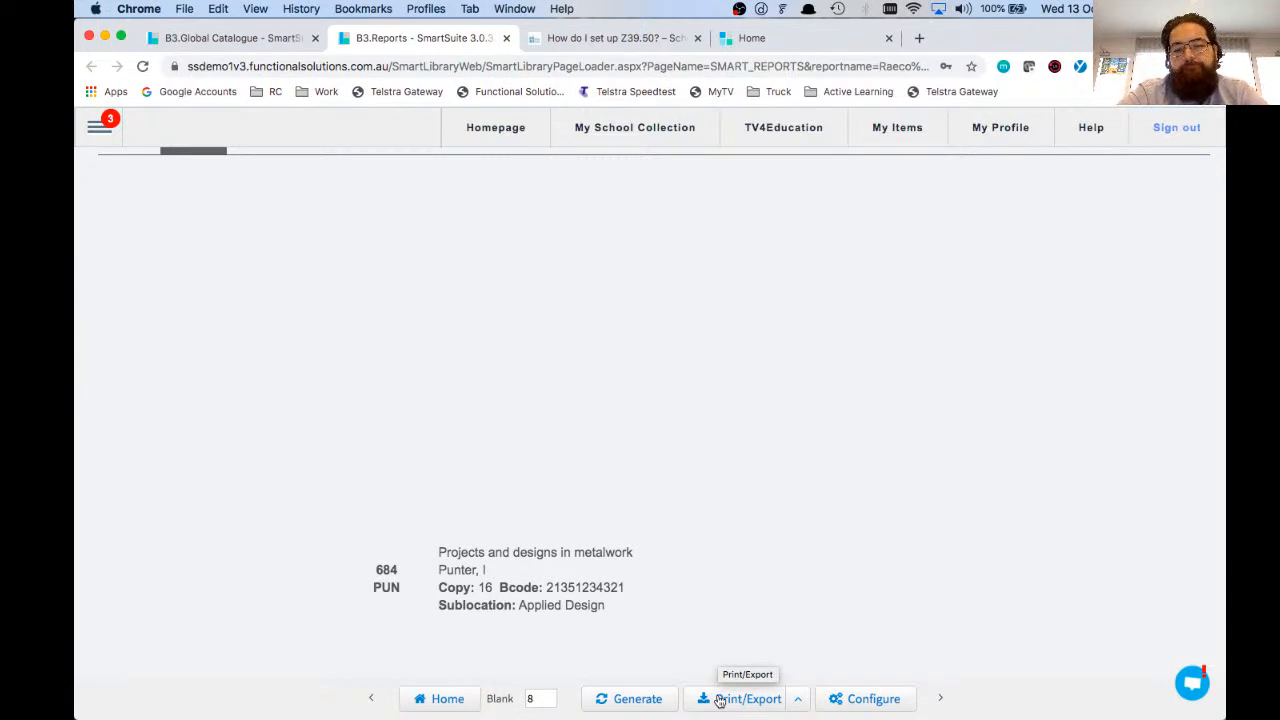
Step: Switch back to the Global Catalogue, open the Circulation page in its place, and return to the Global Catalogue
key(ctrl+shift+Tab)
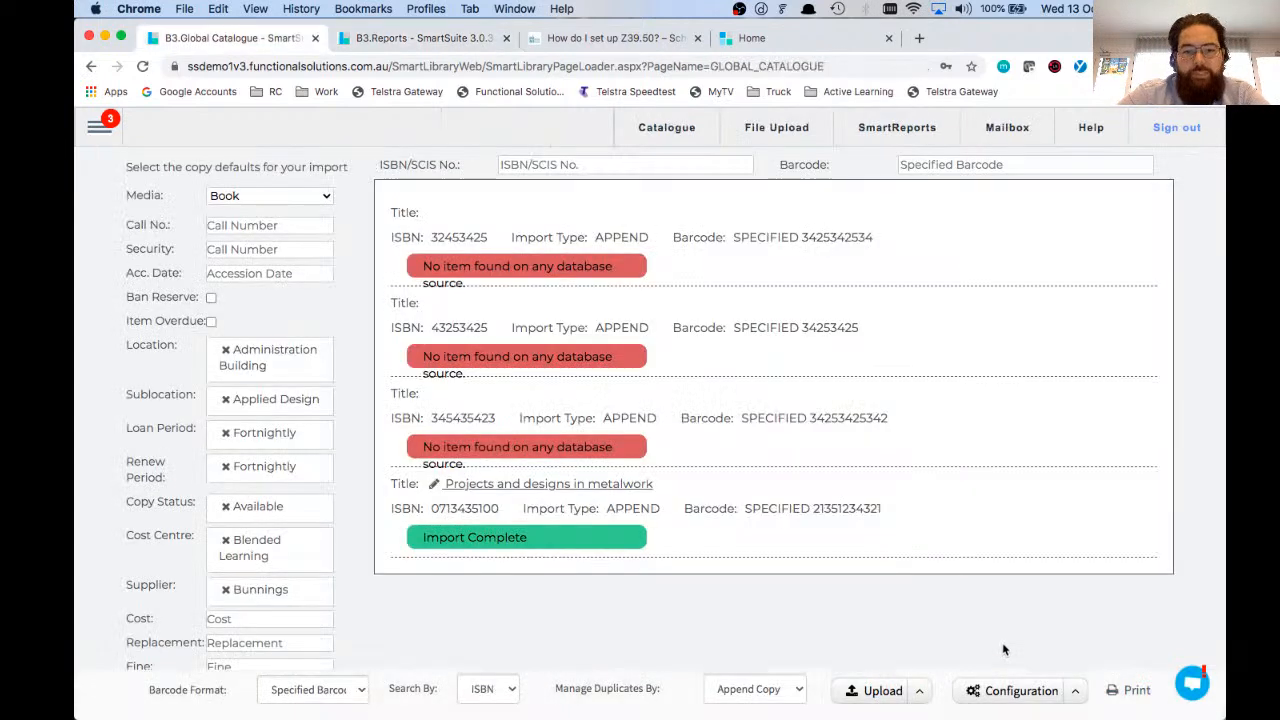
click(100, 128)
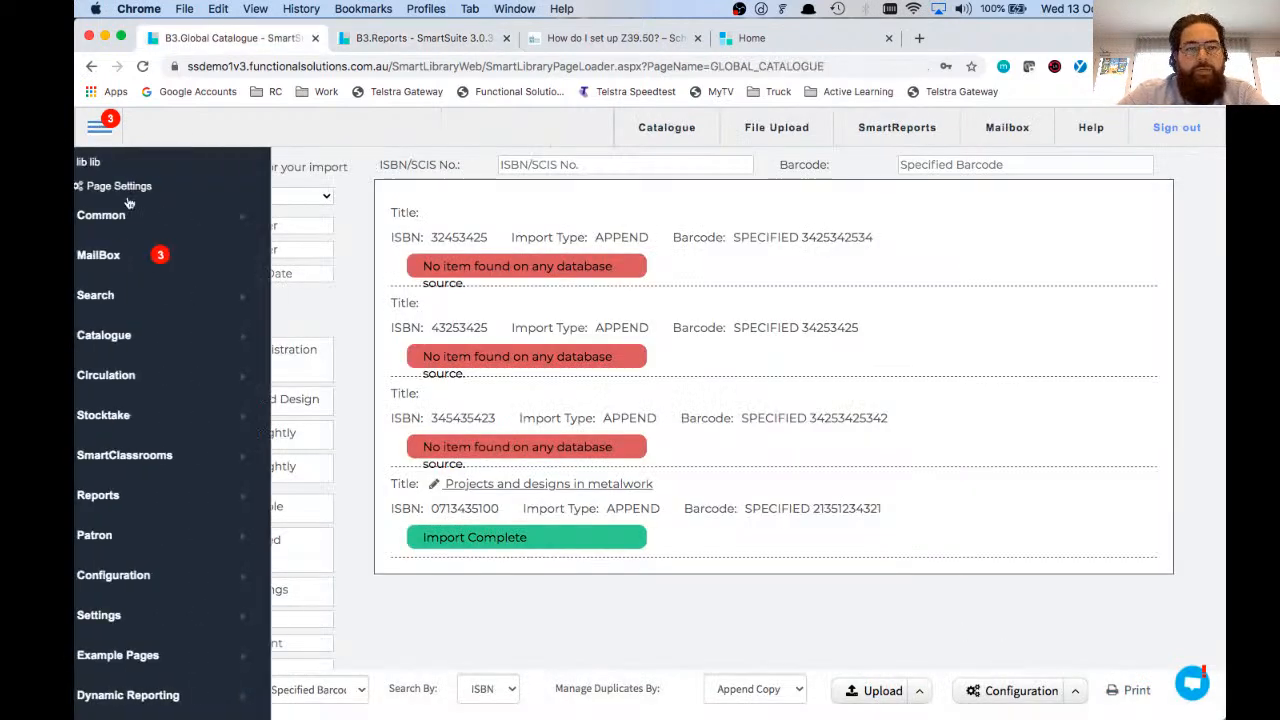
mouse_move(209, 378)
click(308, 377)
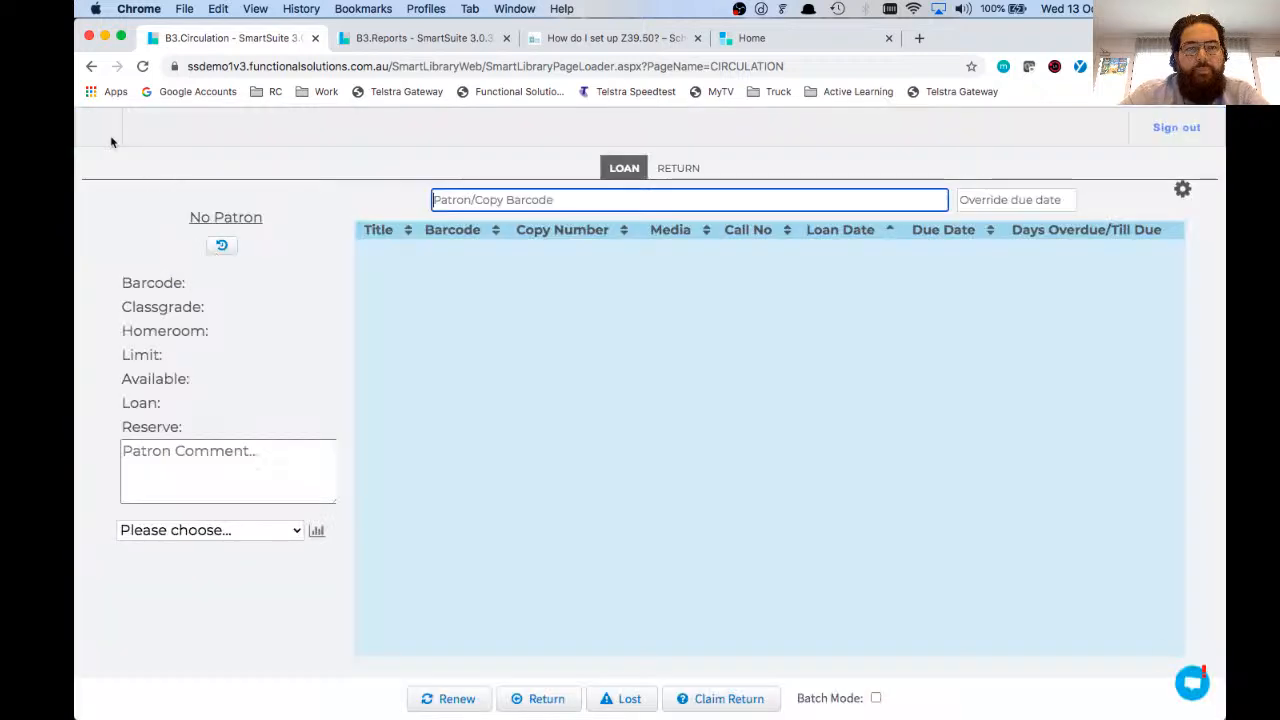
click(100, 127)
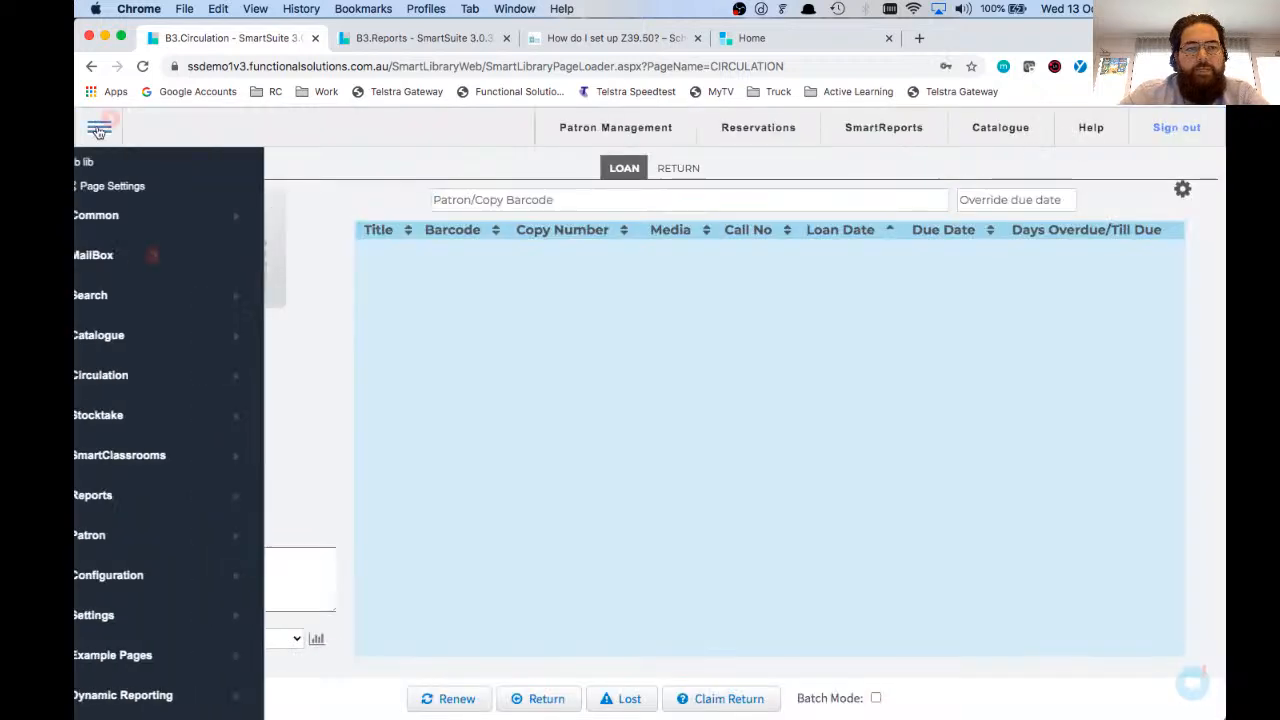
click(132, 352)
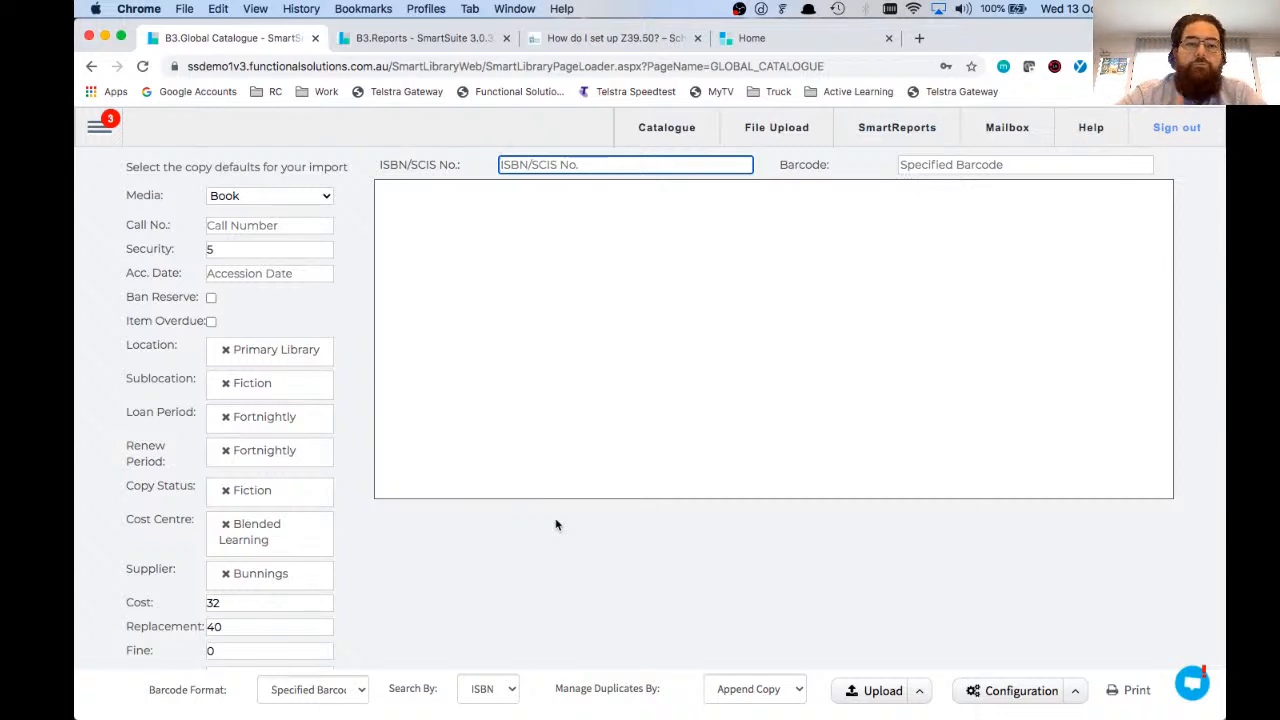
Step: Open the Circulation page in a new browser tab from the Global Catalogue and switch to it
click(99, 125)
mouse_move(160, 375)
right_click(330, 380)
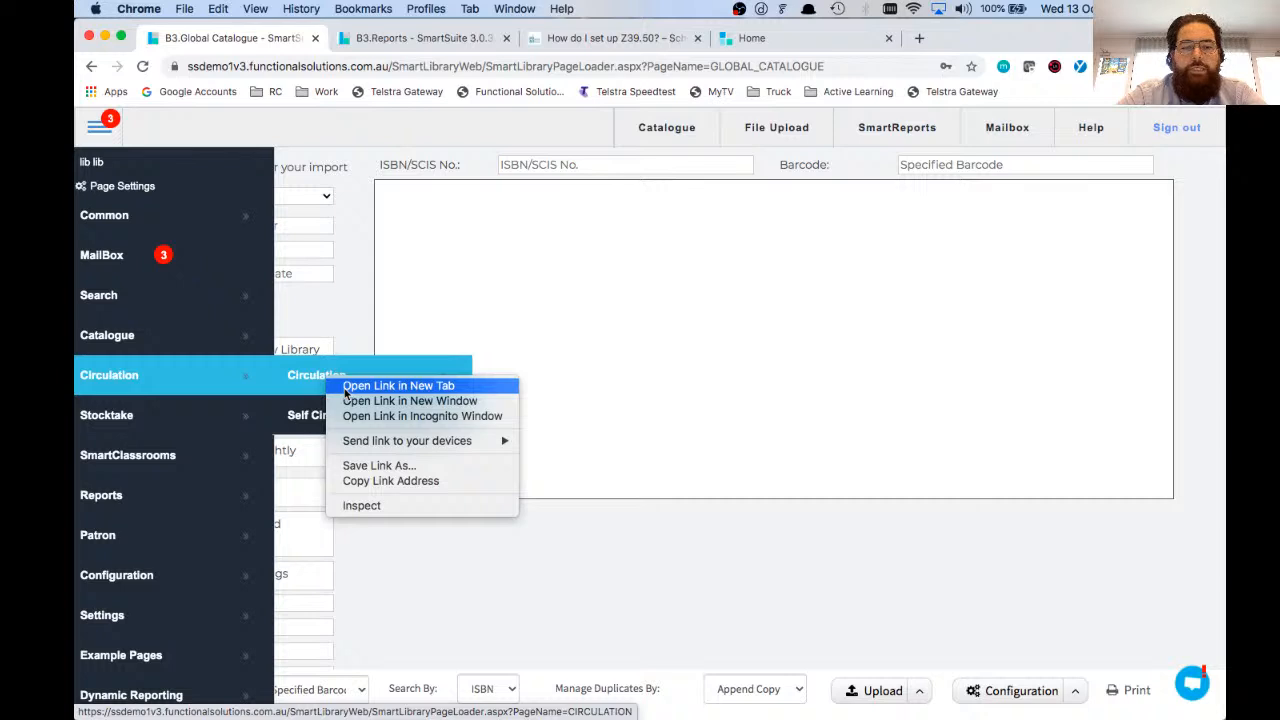
click(346, 388)
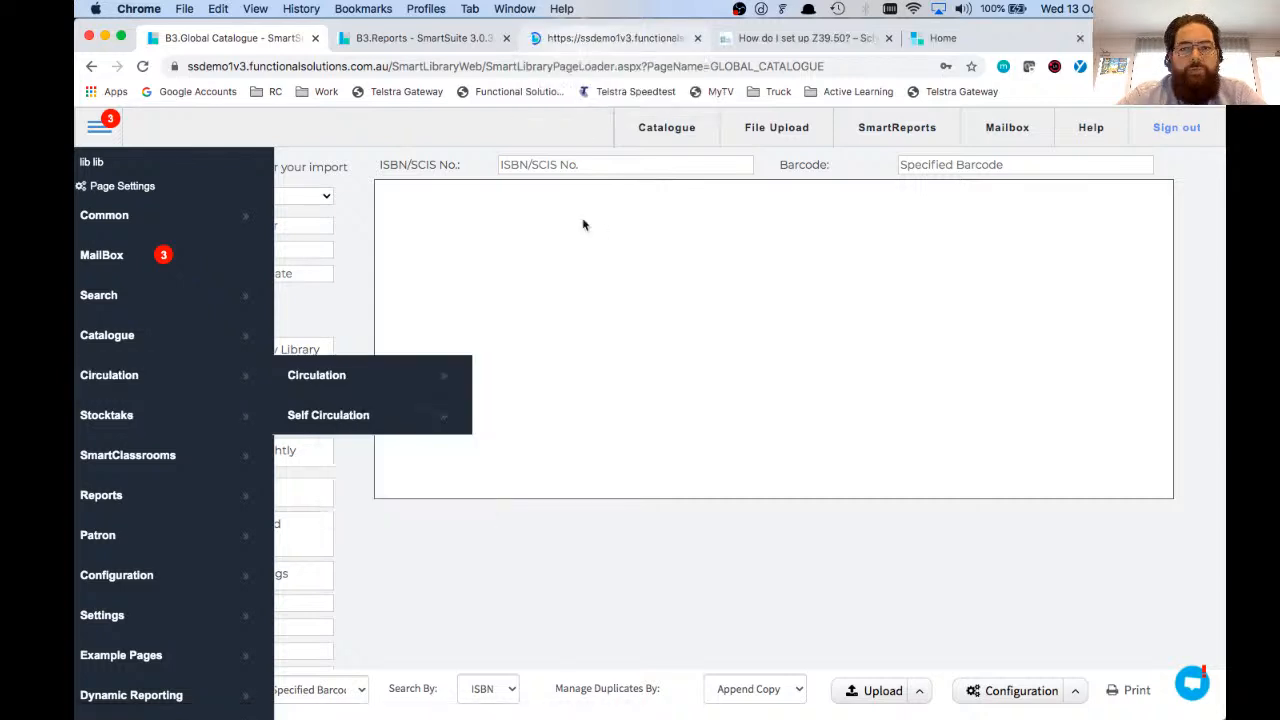
click(520, 398)
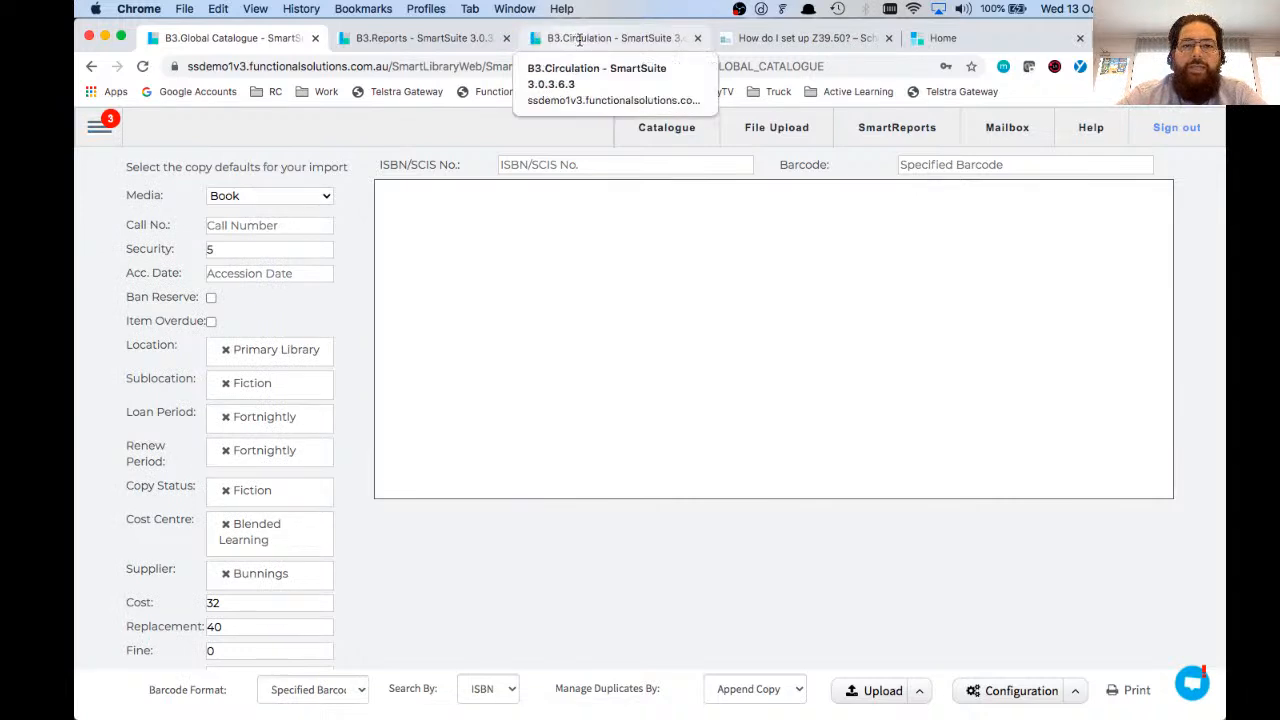
click(580, 40)
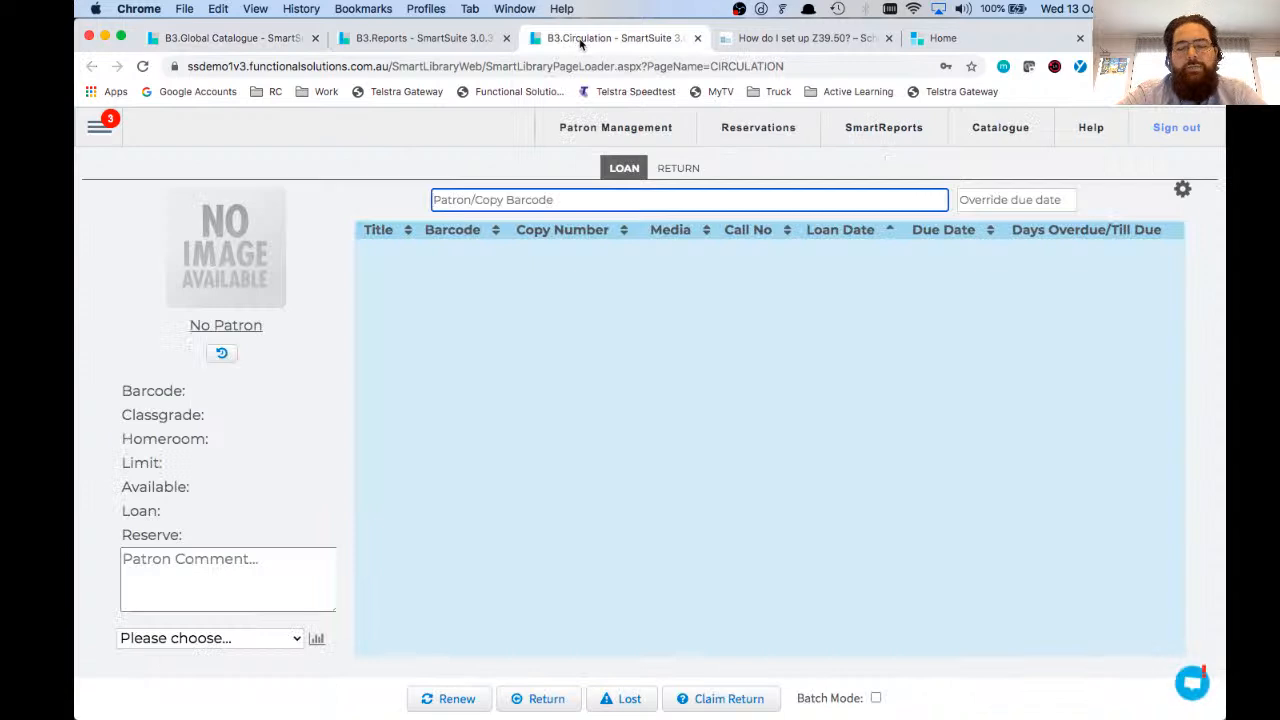
Step: Close the Global Catalogue and Reports browser tabs, keeping the Circulation tab
click(262, 40)
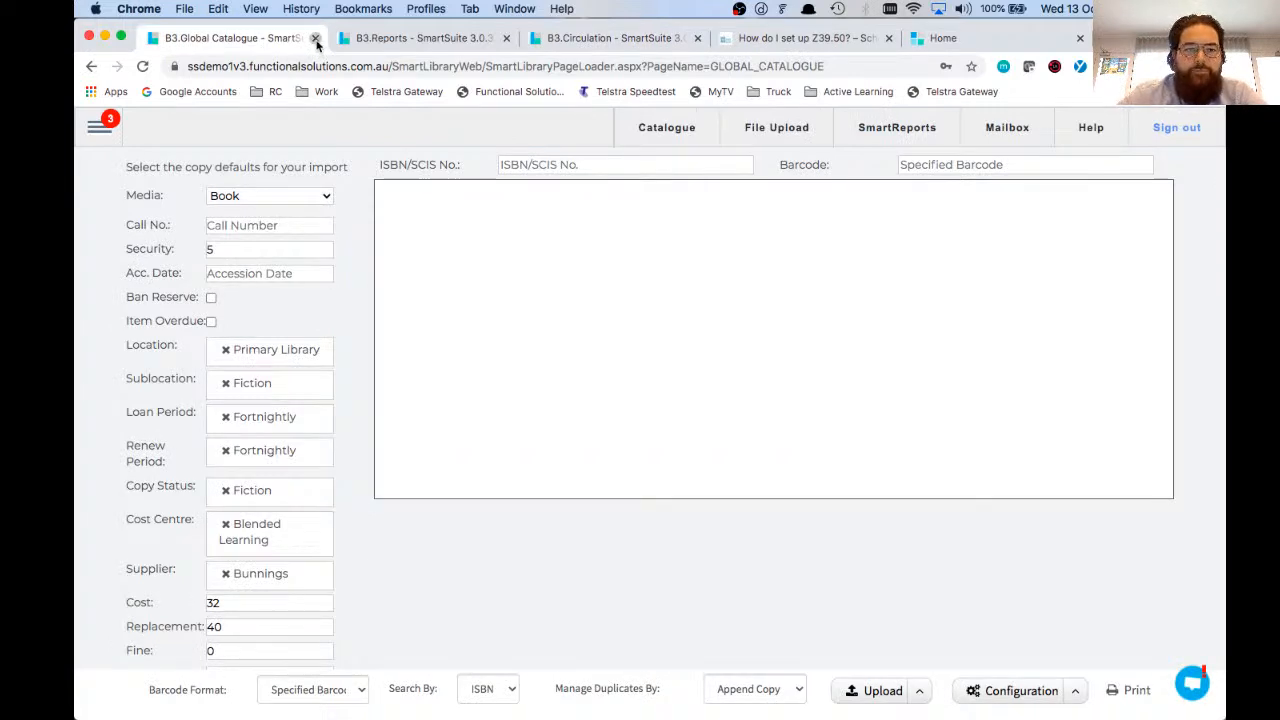
click(315, 39)
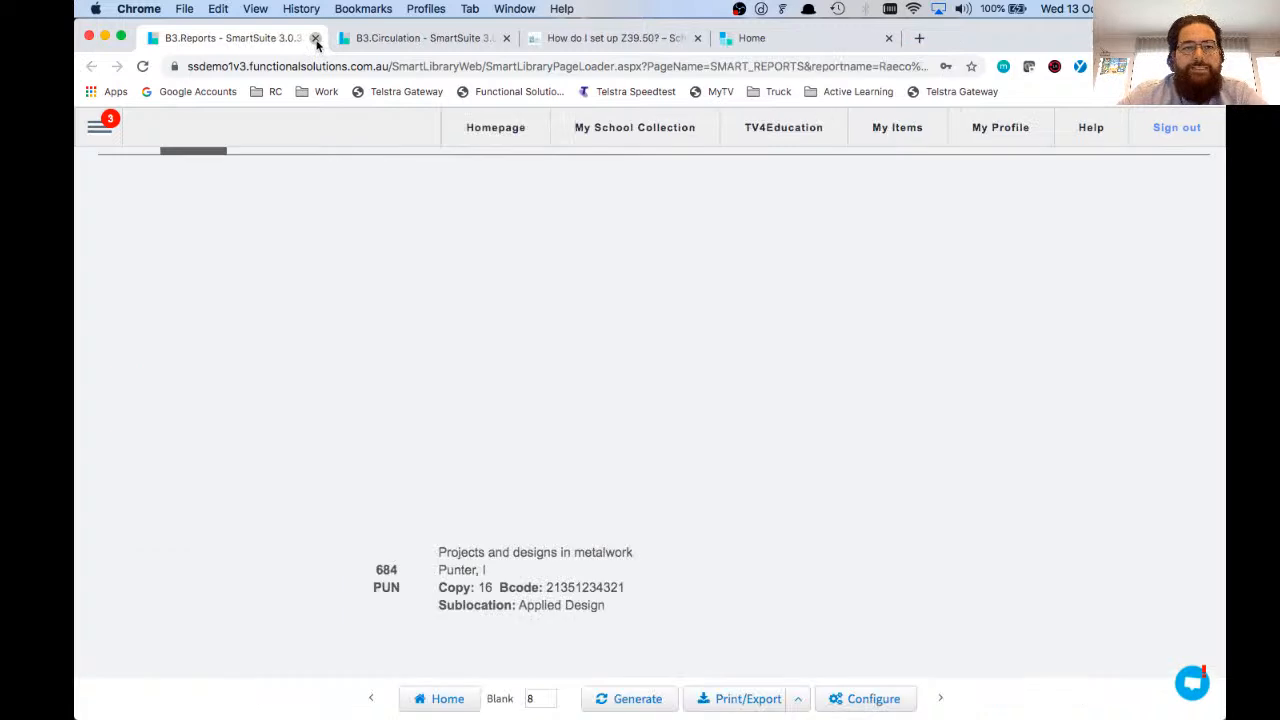
click(315, 39)
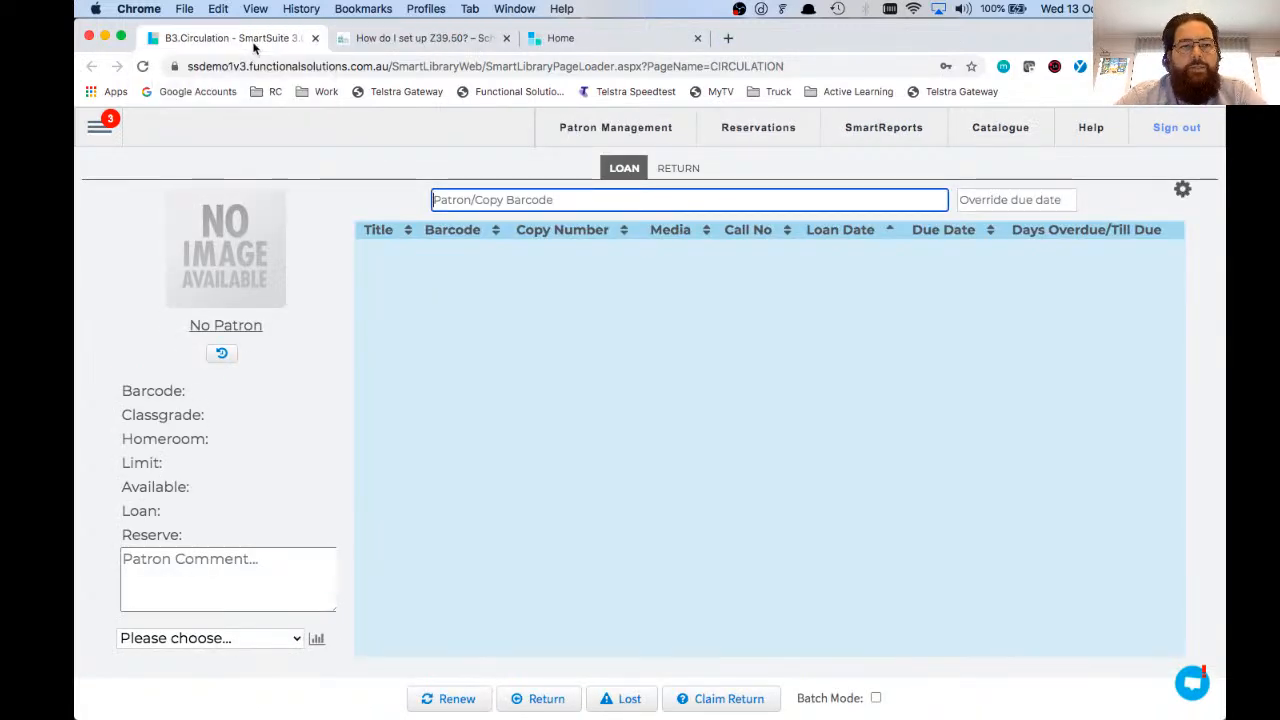
Step: Go to the Circulation page for loans and look up the student patron by barcode
click(99, 136)
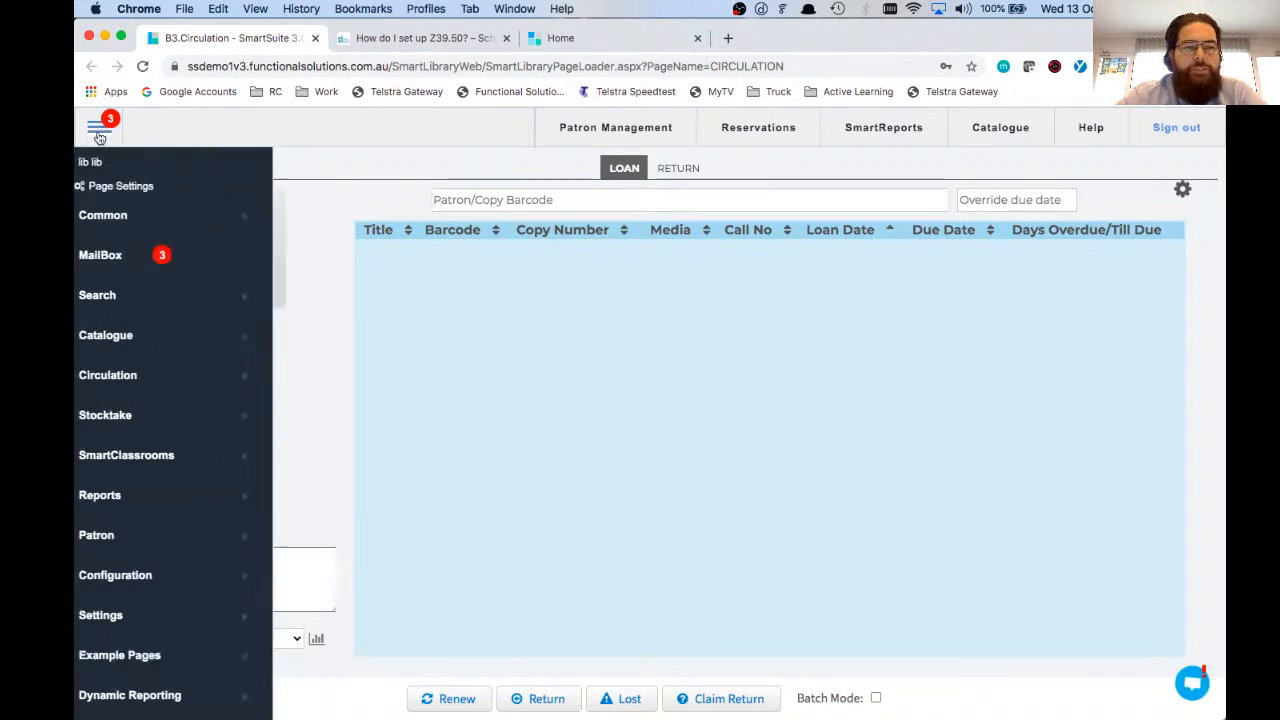
click(152, 364)
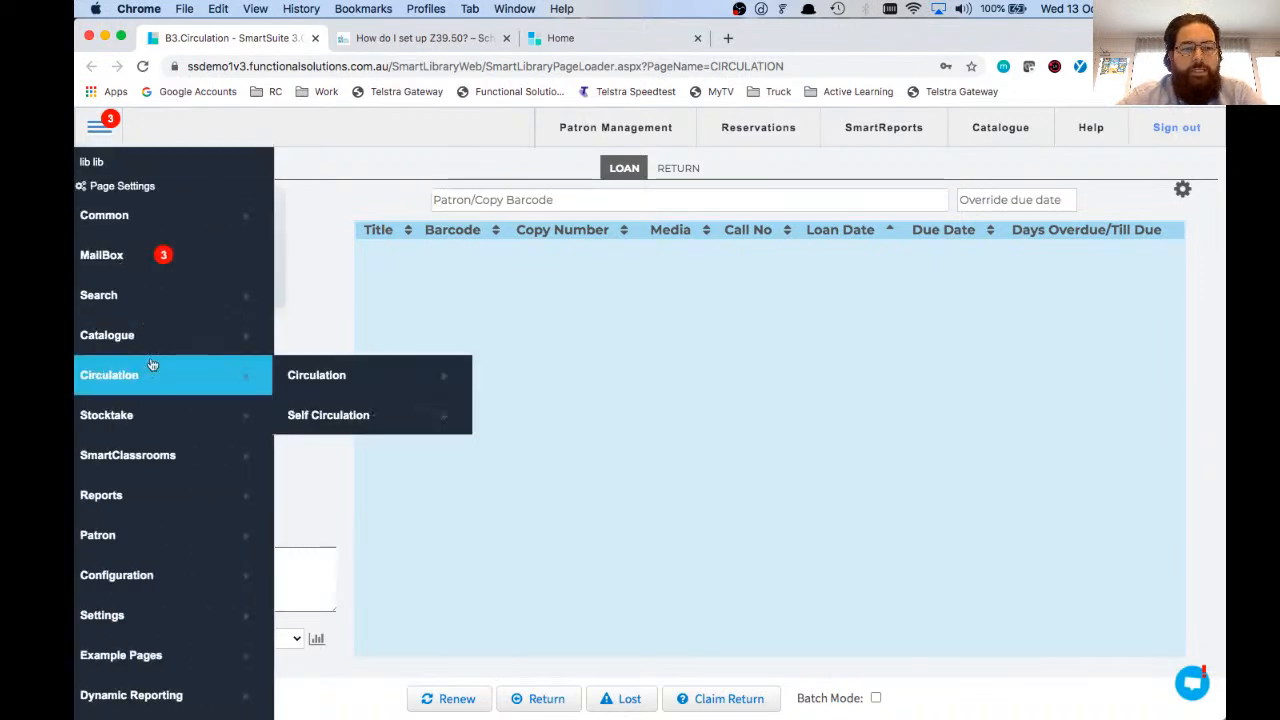
click(305, 380)
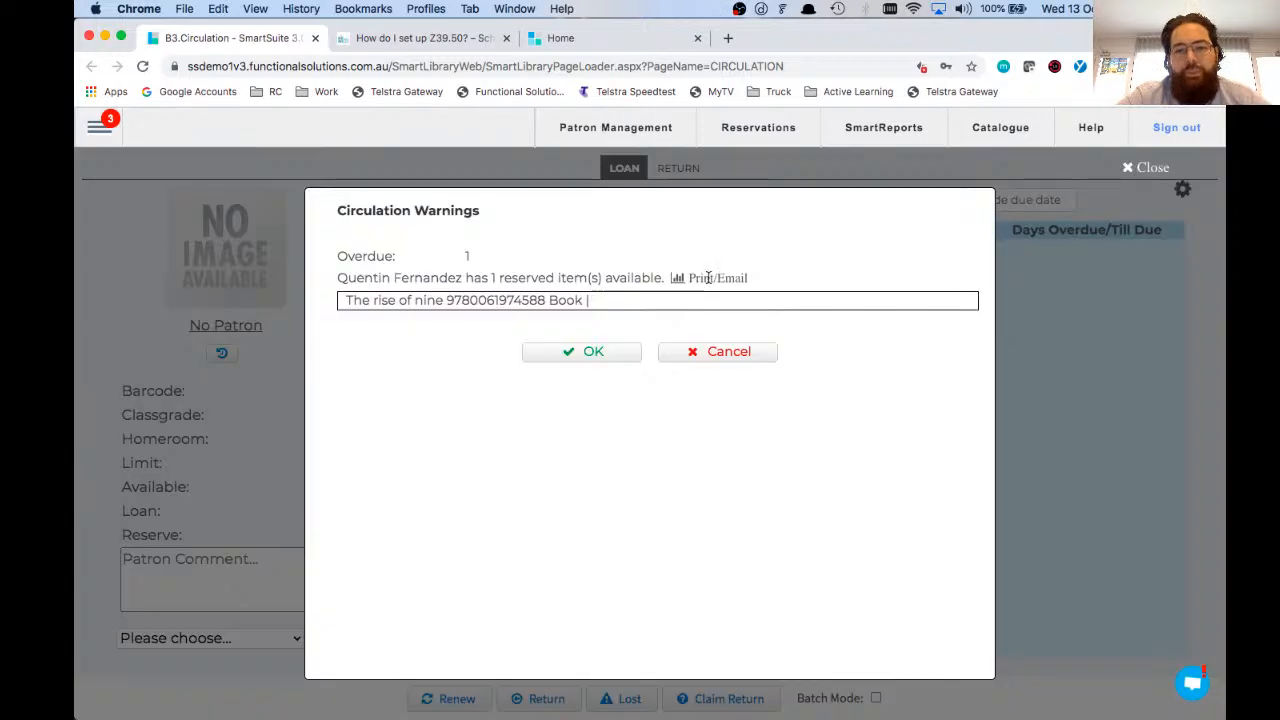
Step: Accept the patron's circulation warnings and loan the copies with barcodes 11 and 22 to the patron
click(597, 352)
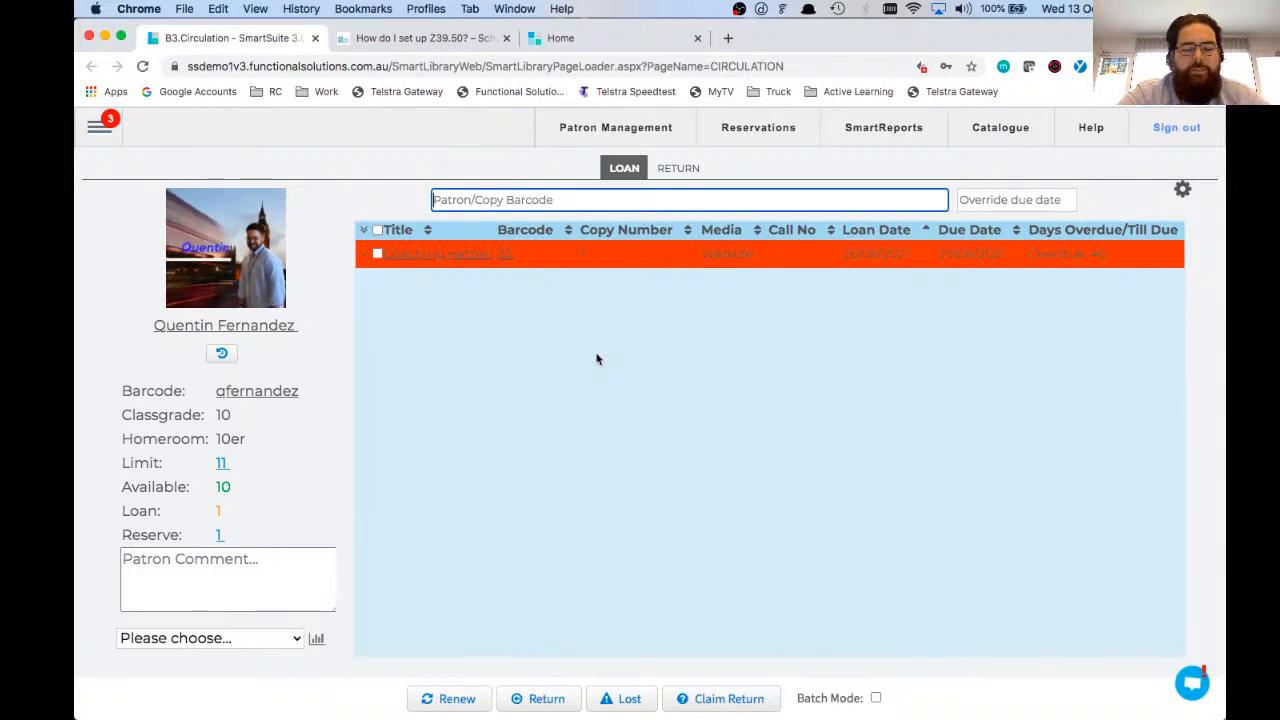
text(22)
key(Return)
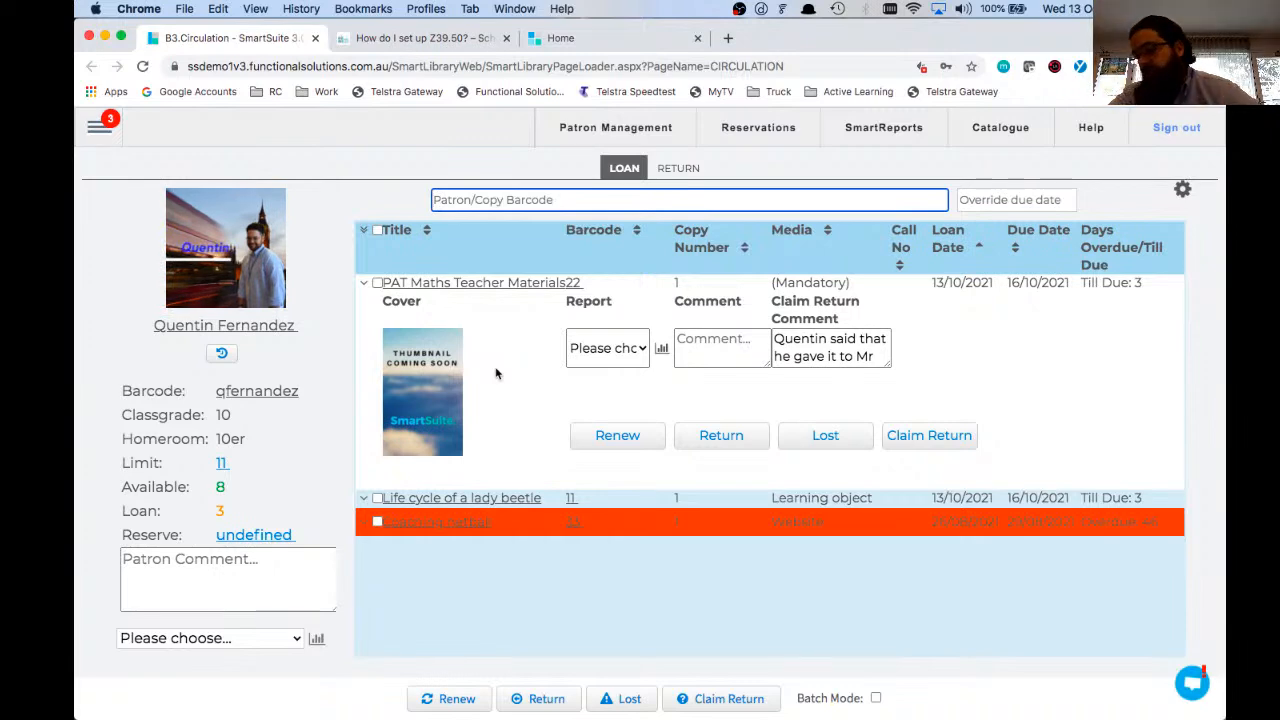
Step: Loan the copy with barcode 44 to the student patron, accepting the broken-kit warning, and collapse the loaned title's details
text(44)
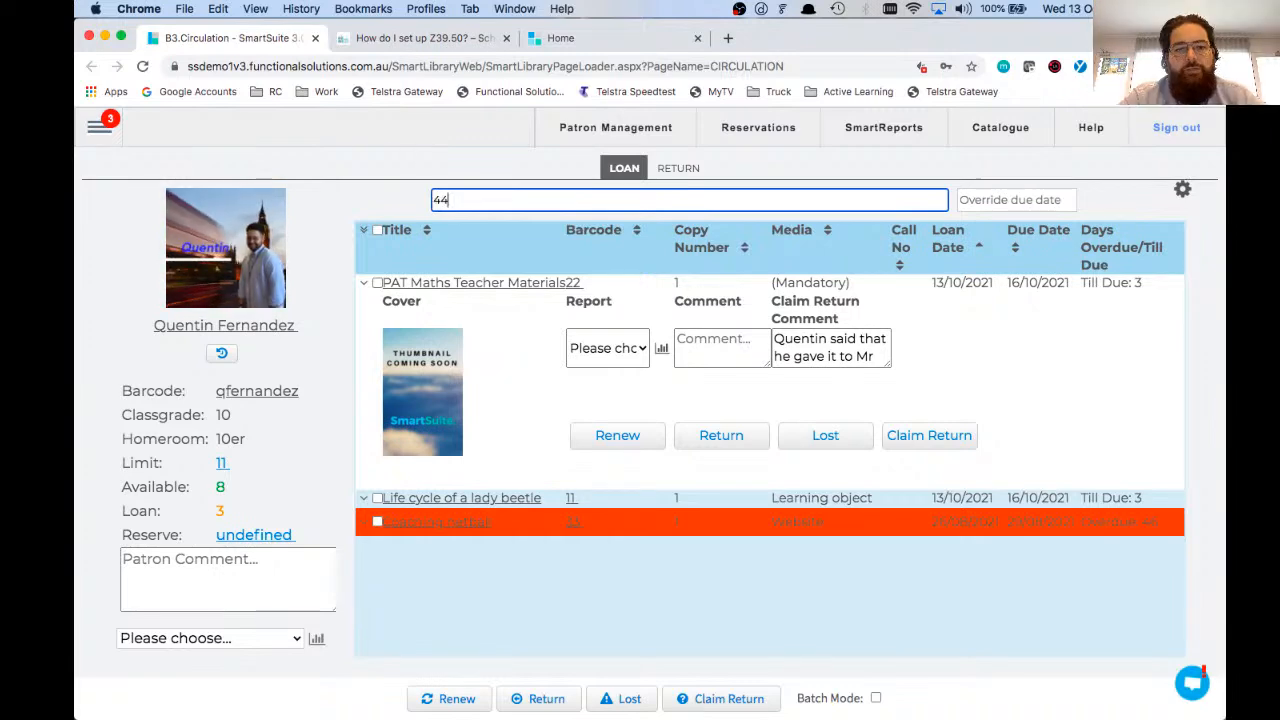
key(Return)
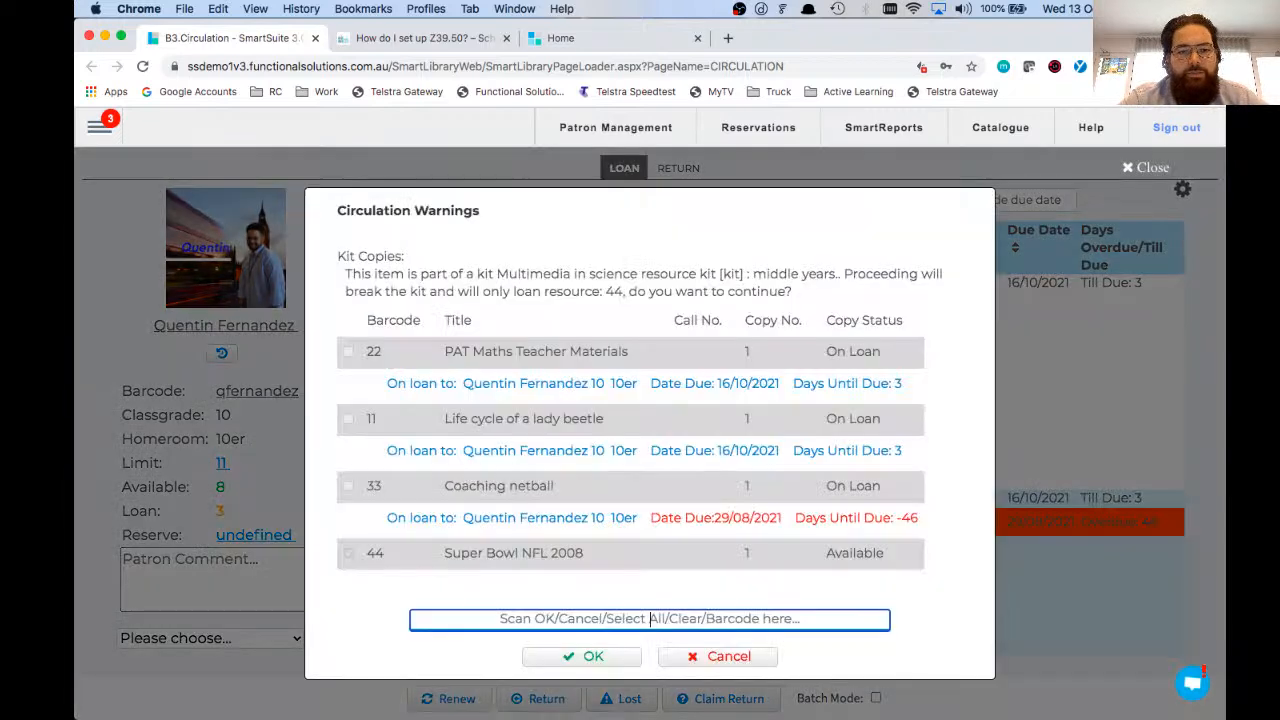
click(588, 657)
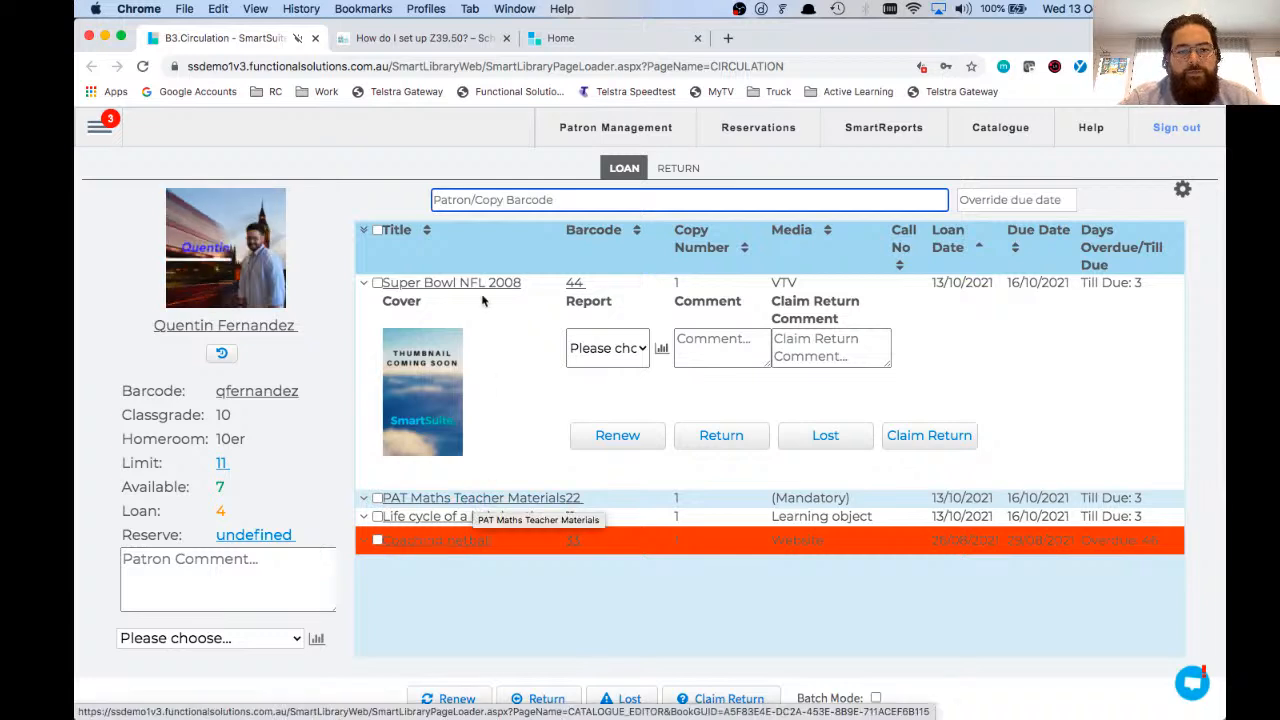
click(405, 288)
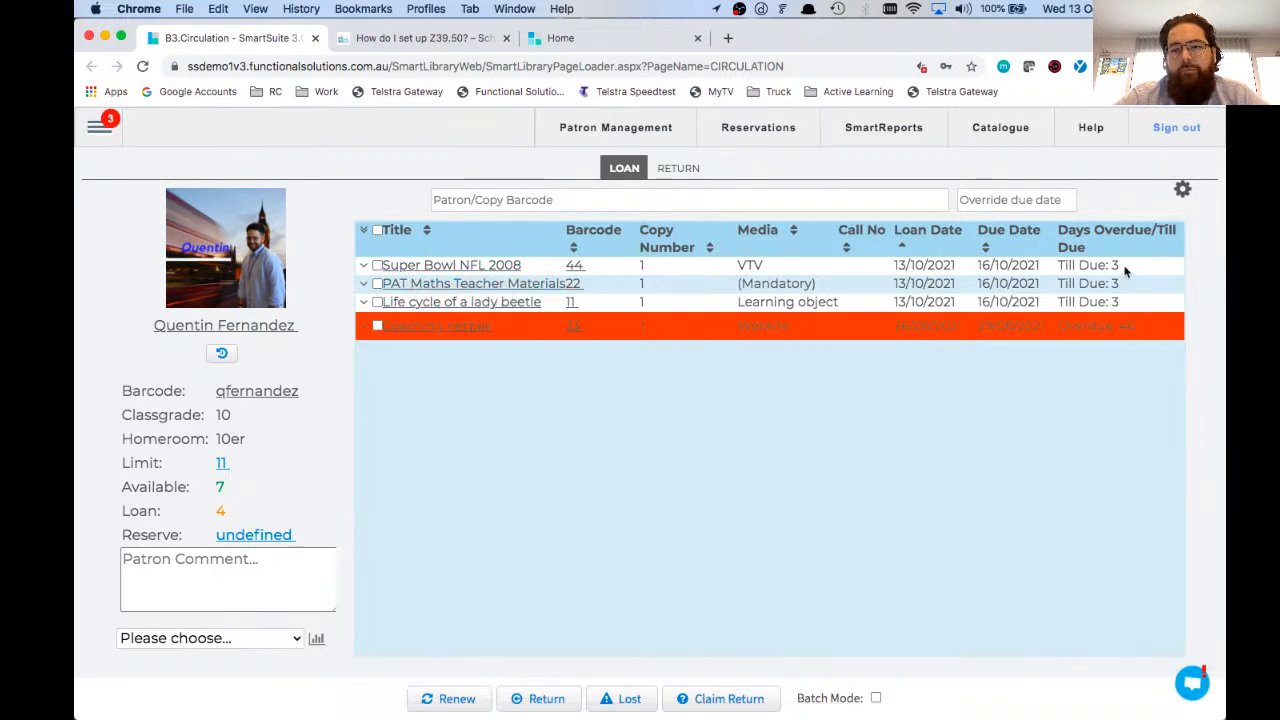
Step: Switch Circulation to return mode and return the copies with barcodes 11, 22 and 33, accepting the circulation warning for copy 11
click(678, 168)
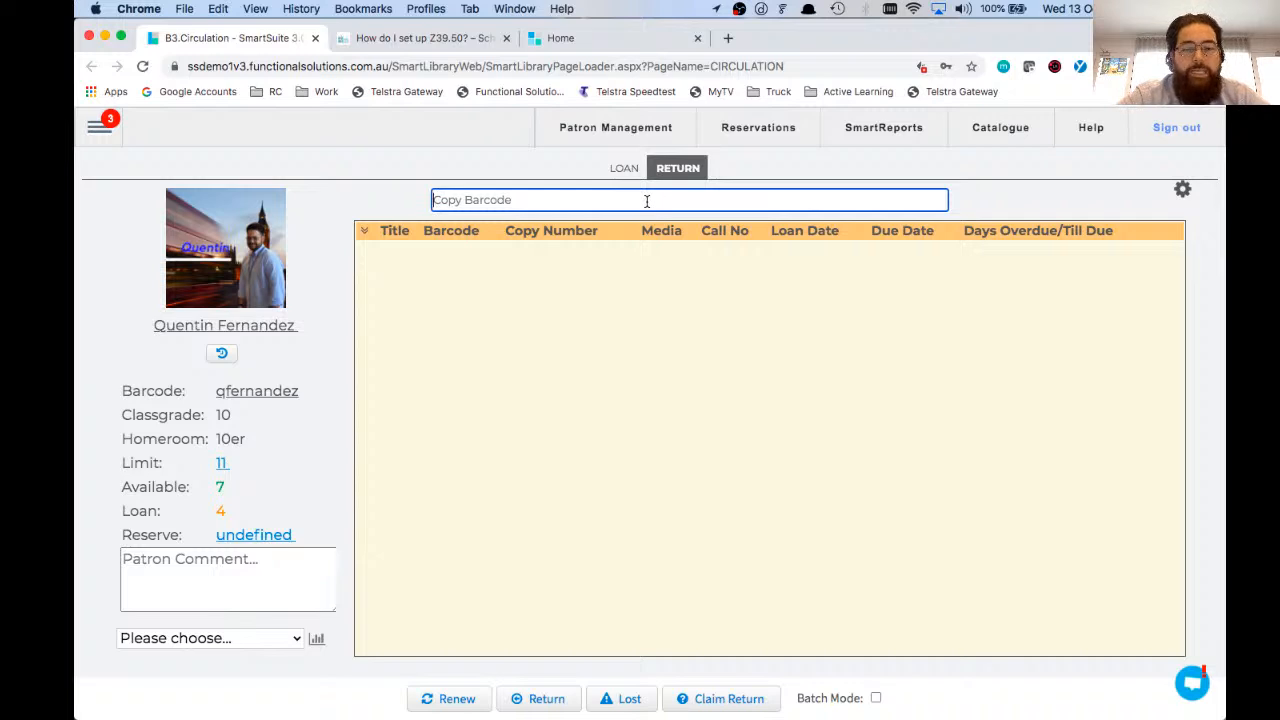
text(11)
key(Return)
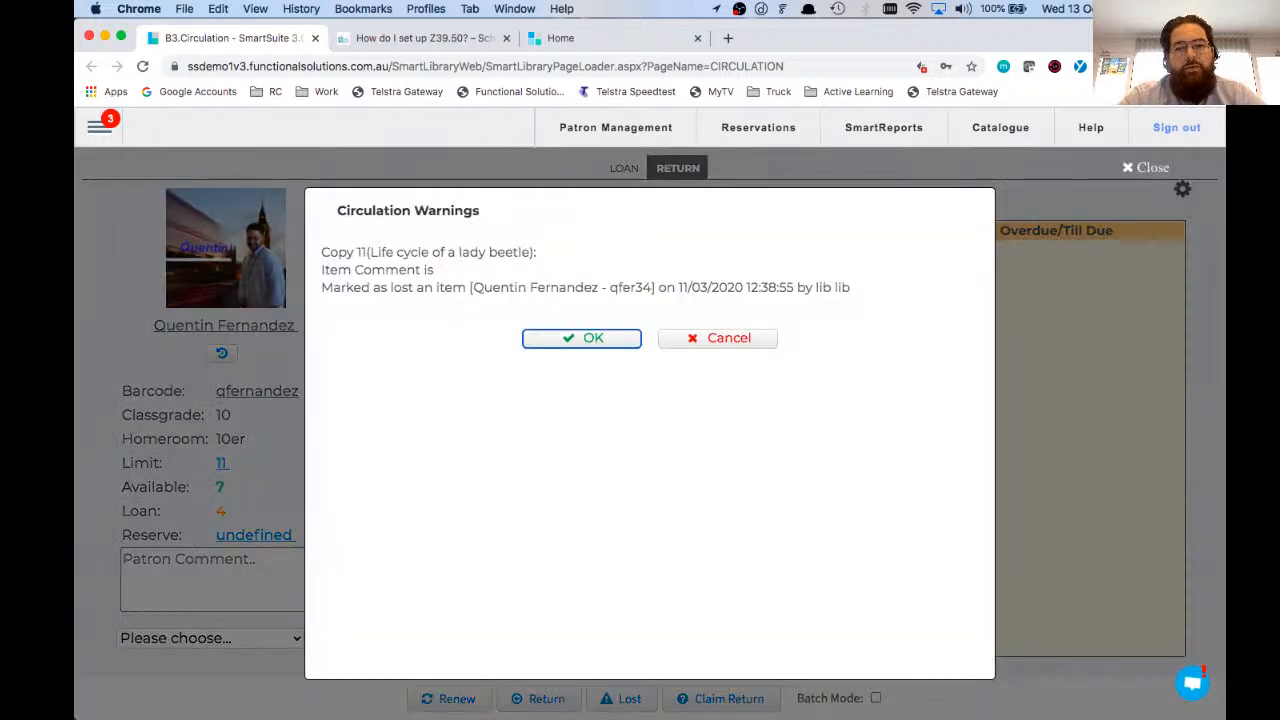
key(Return)
text(22)
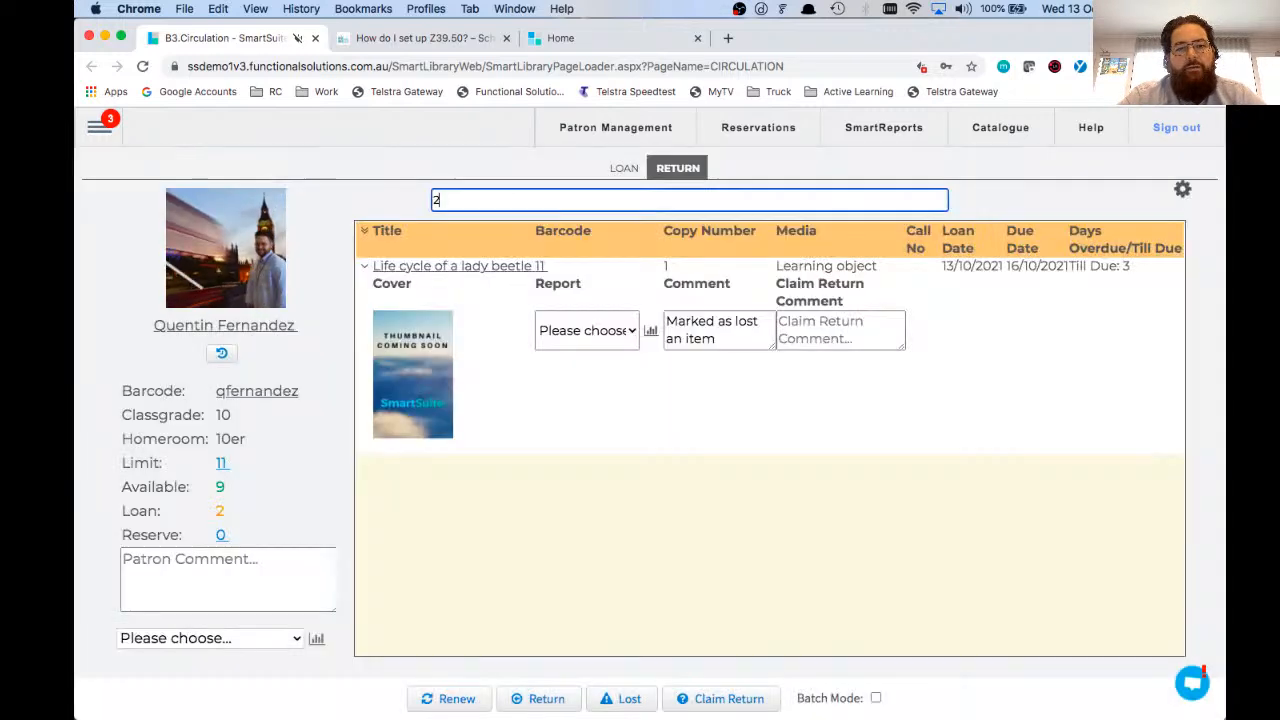
key(Return)
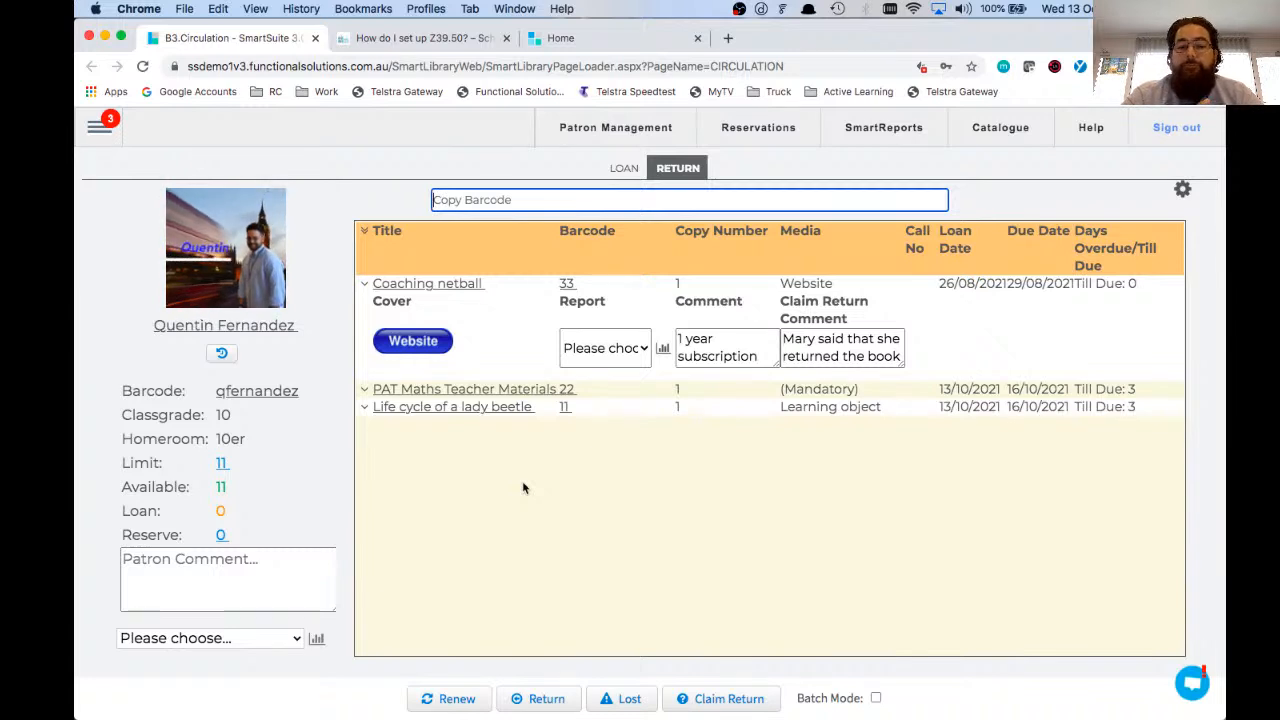
Step: View the support training videos on the Functional Solutions International YouTube channel without subscribing, and close the channel
click(99, 125)
mouse_move(185, 530)
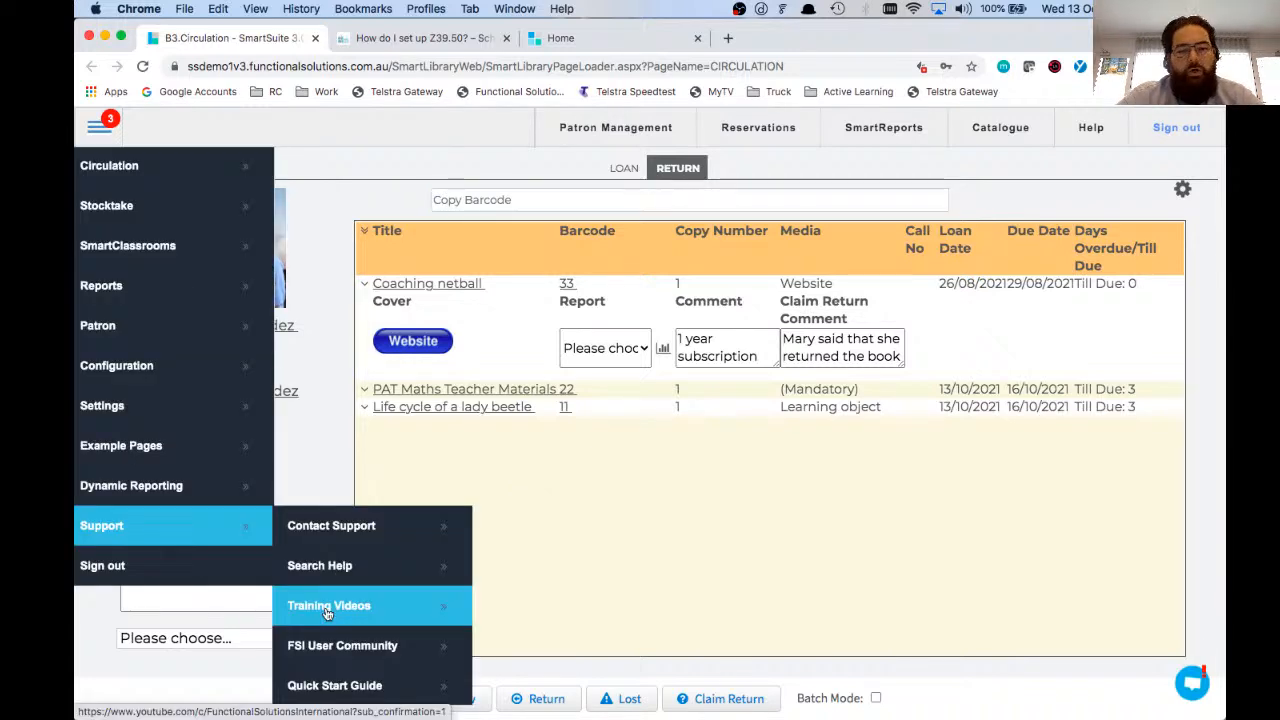
click(327, 606)
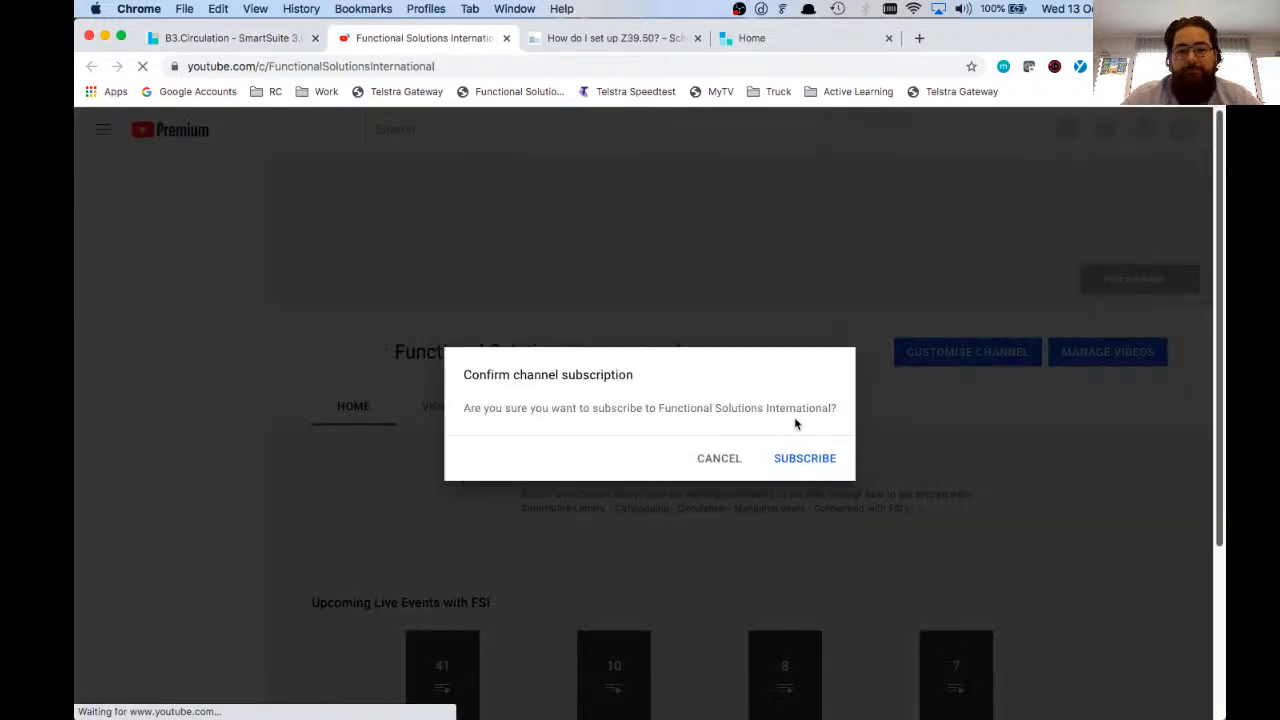
click(727, 457)
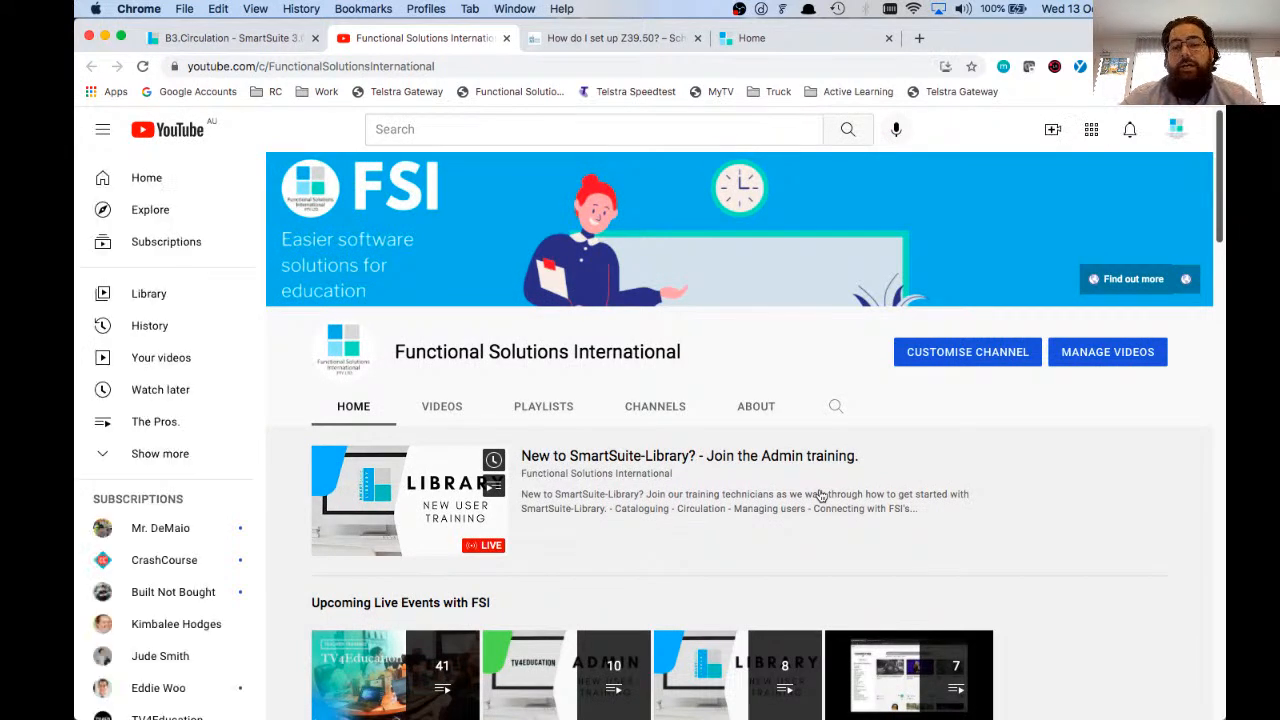
scroll(820, 495, down, 3)
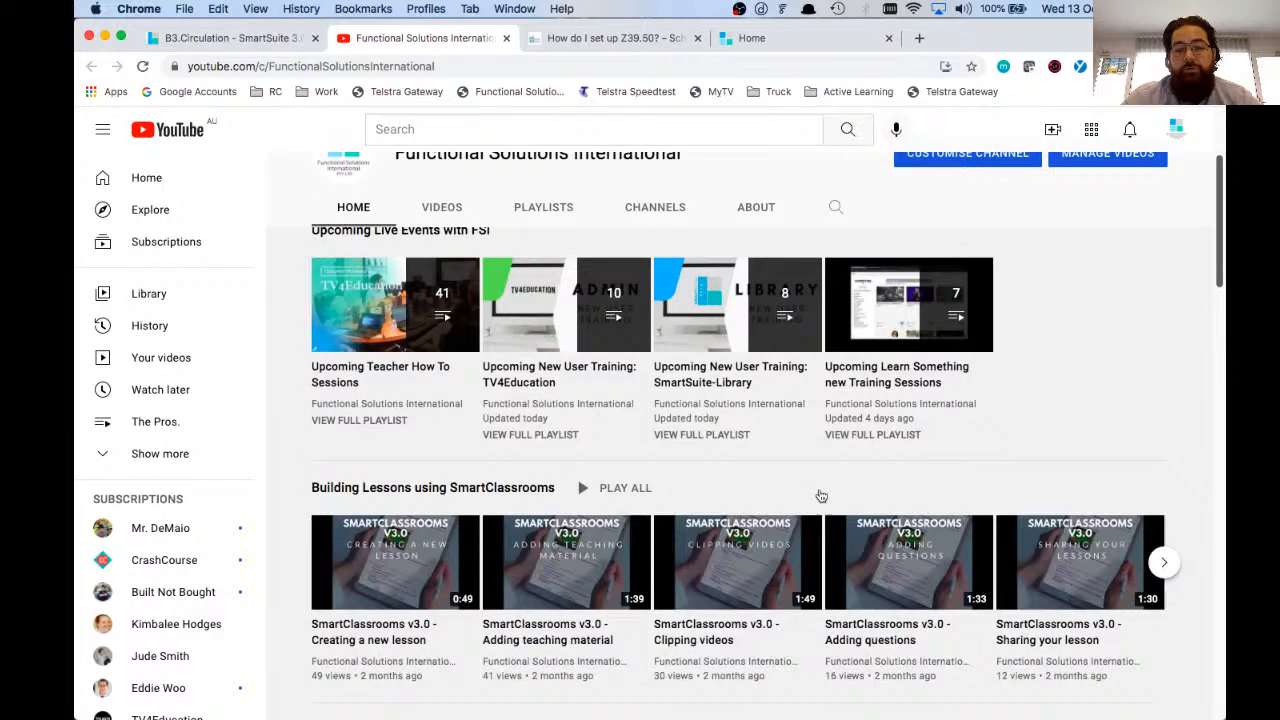
scroll(820, 495, up, 5)
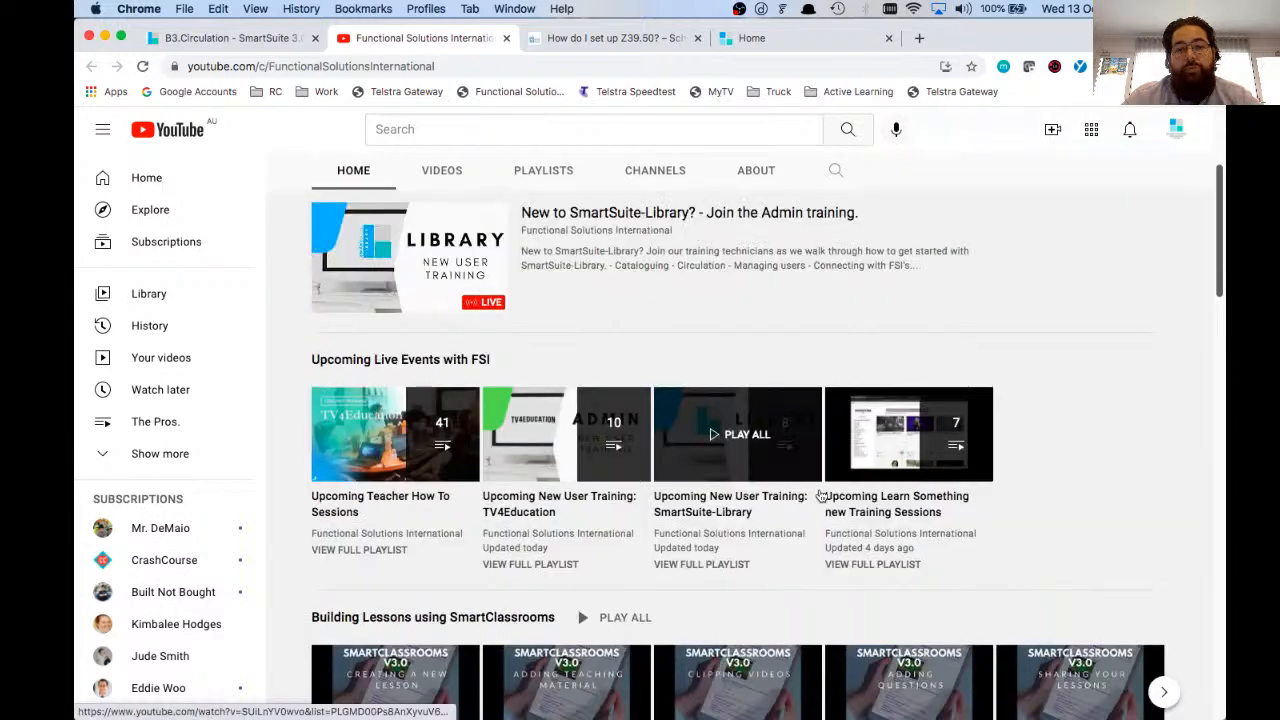
click(507, 38)
Step: Browse the support tickets in the mailbox and close the most recent "Mailbox Test" ticket
scroll(177, 531, down, 5)
scroll(177, 531, down, 5)
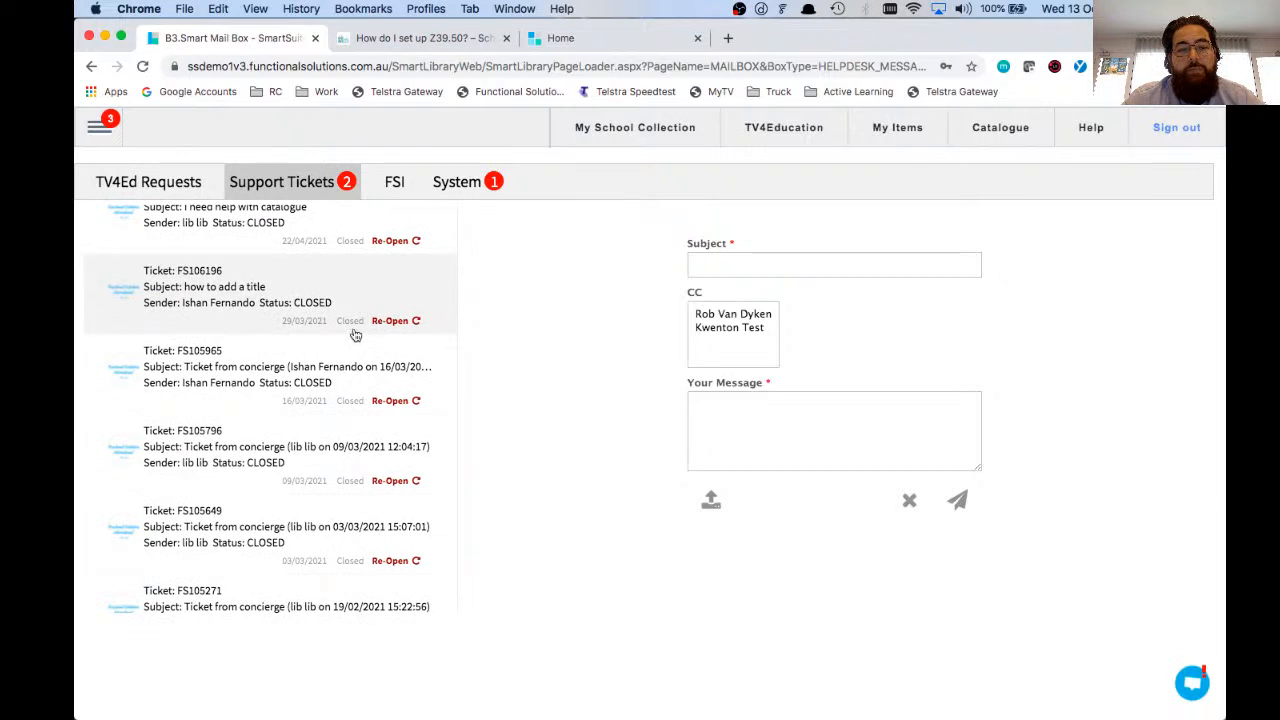
scroll(355, 335, up, 10)
drag(296, 333, 395, 341)
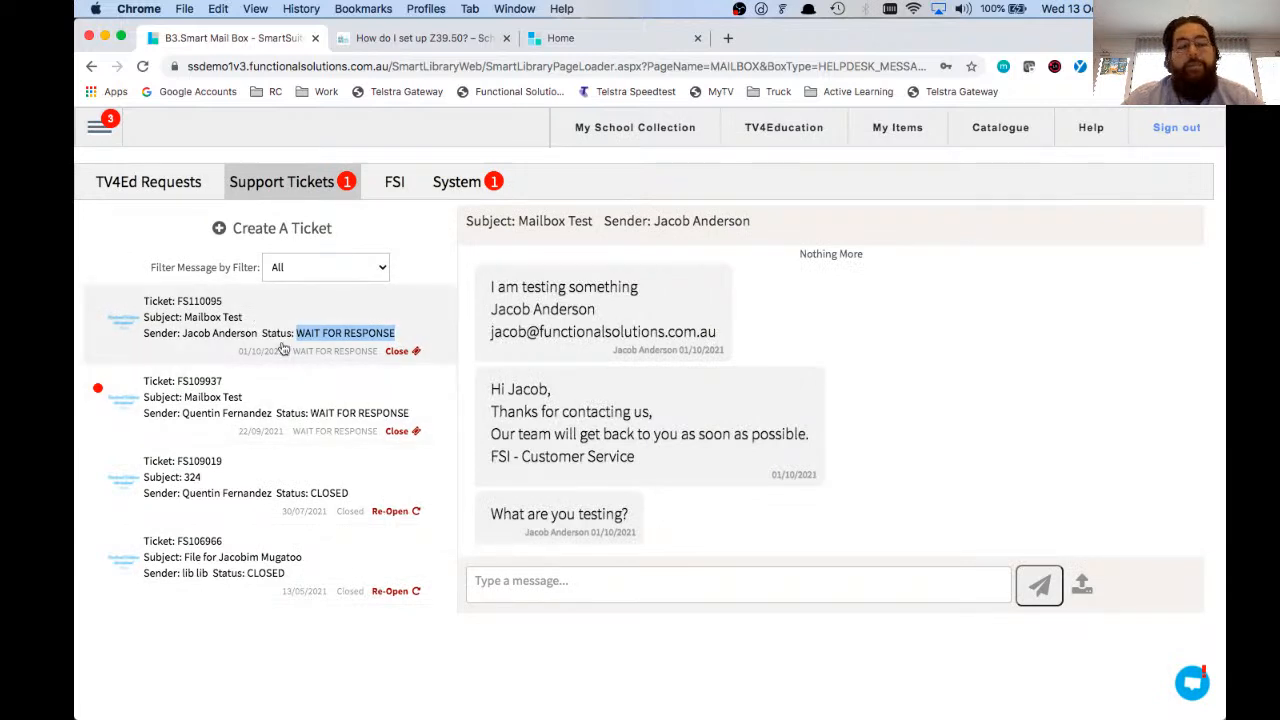
scroll(361, 362, down, 3)
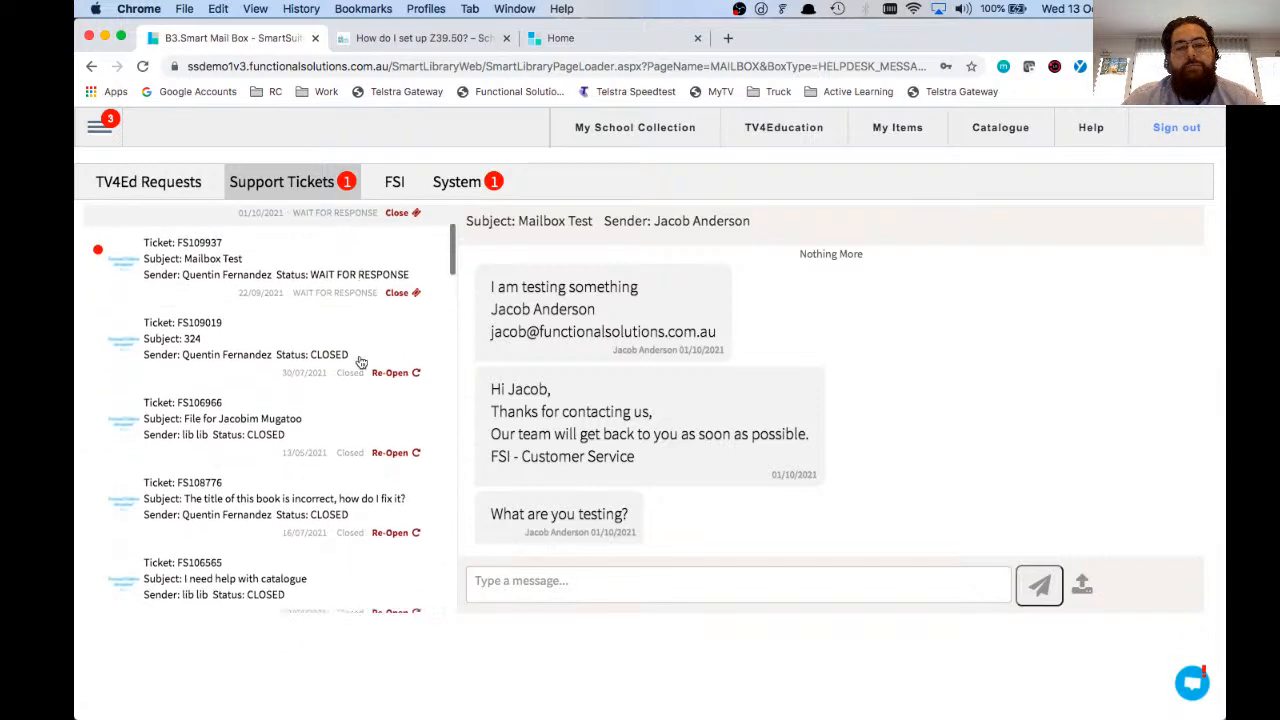
scroll(370, 380, up, 3)
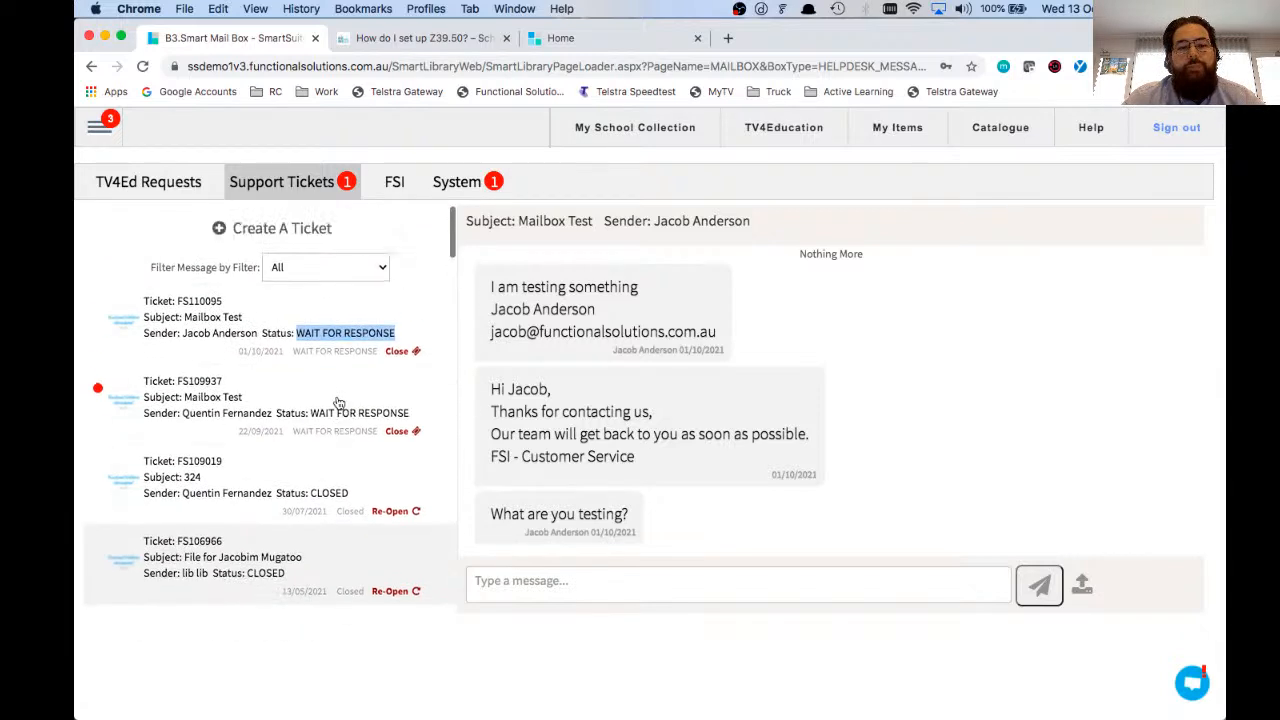
click(400, 353)
Step: Open the support help site and search its articles for "how to create kits"
mouse_move(99, 127)
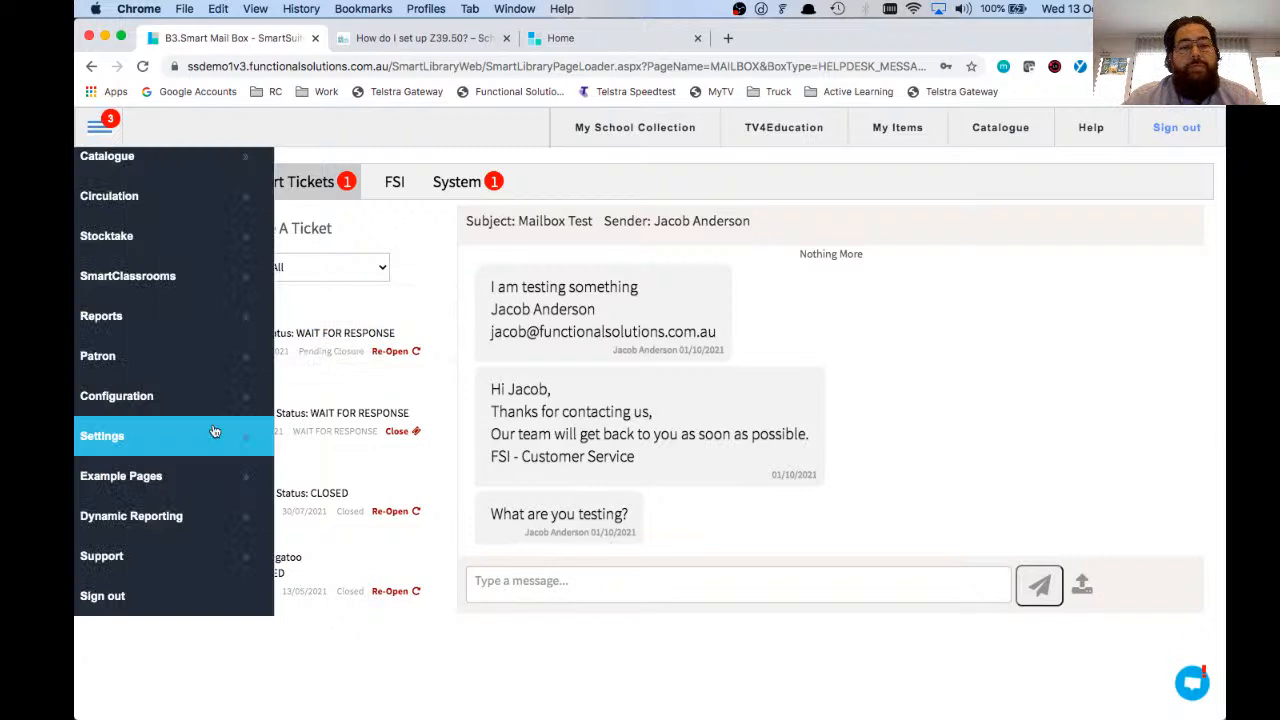
click(183, 559)
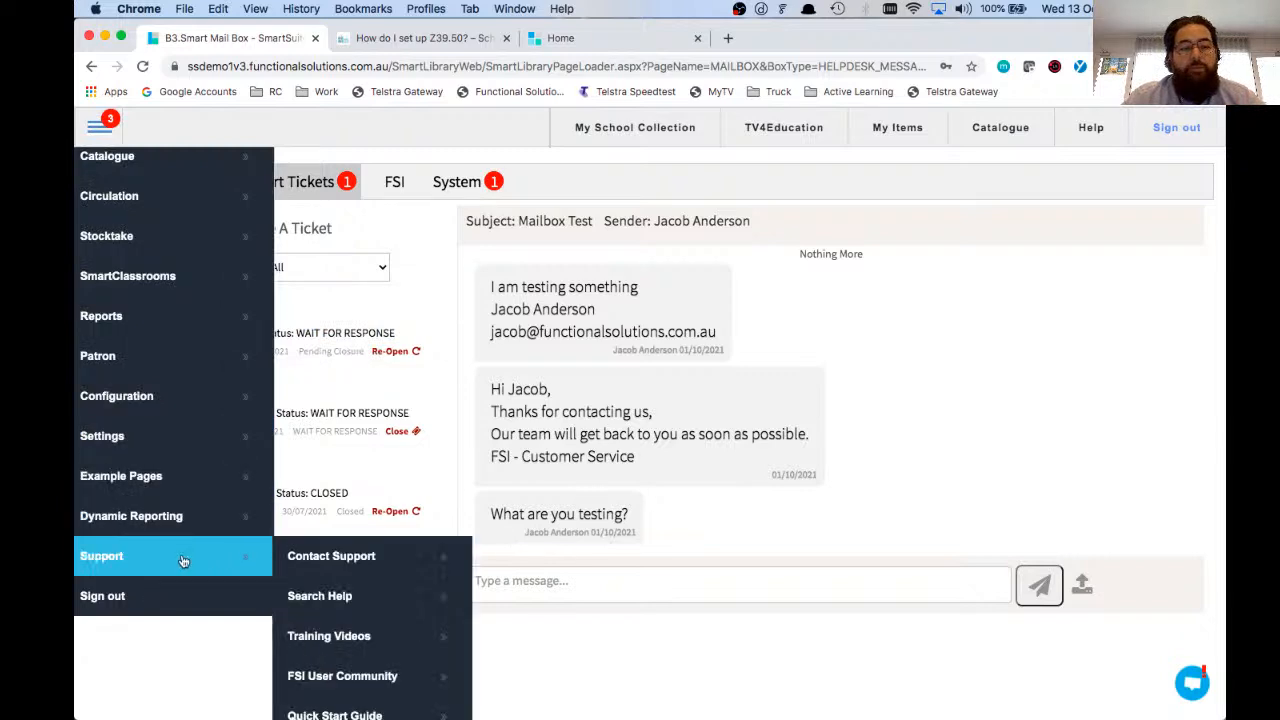
click(320, 596)
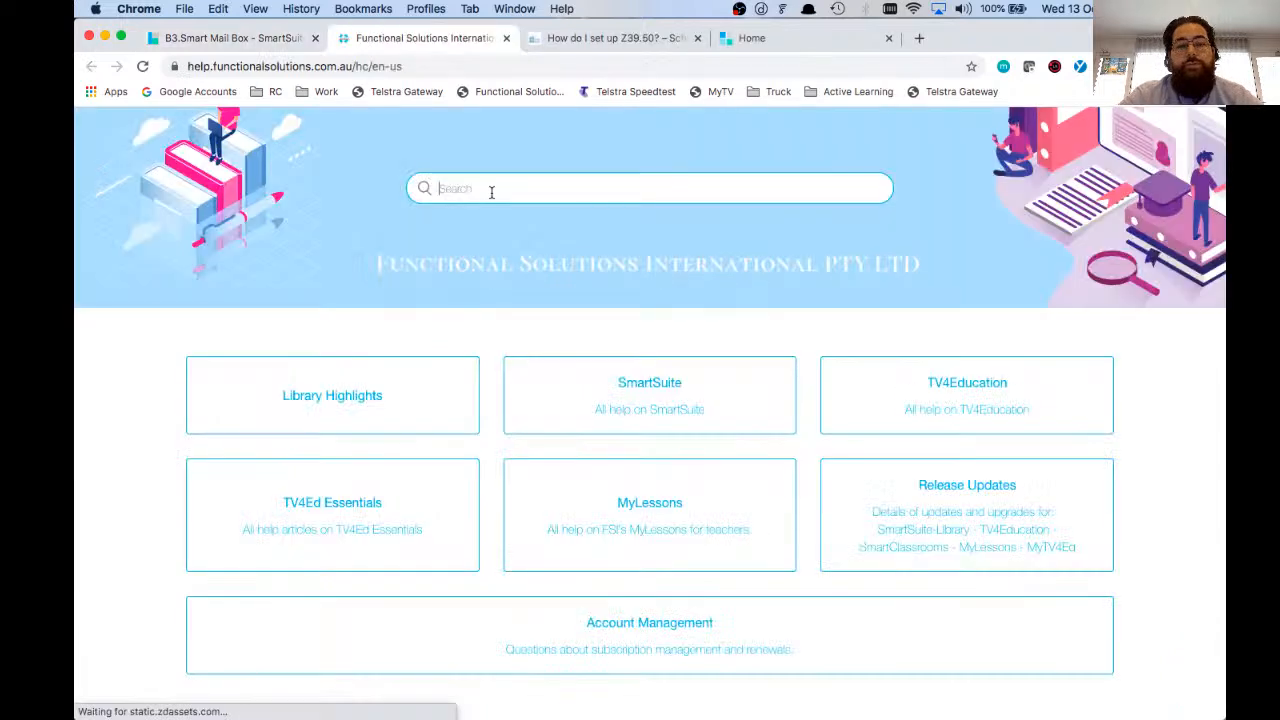
text(how to d)
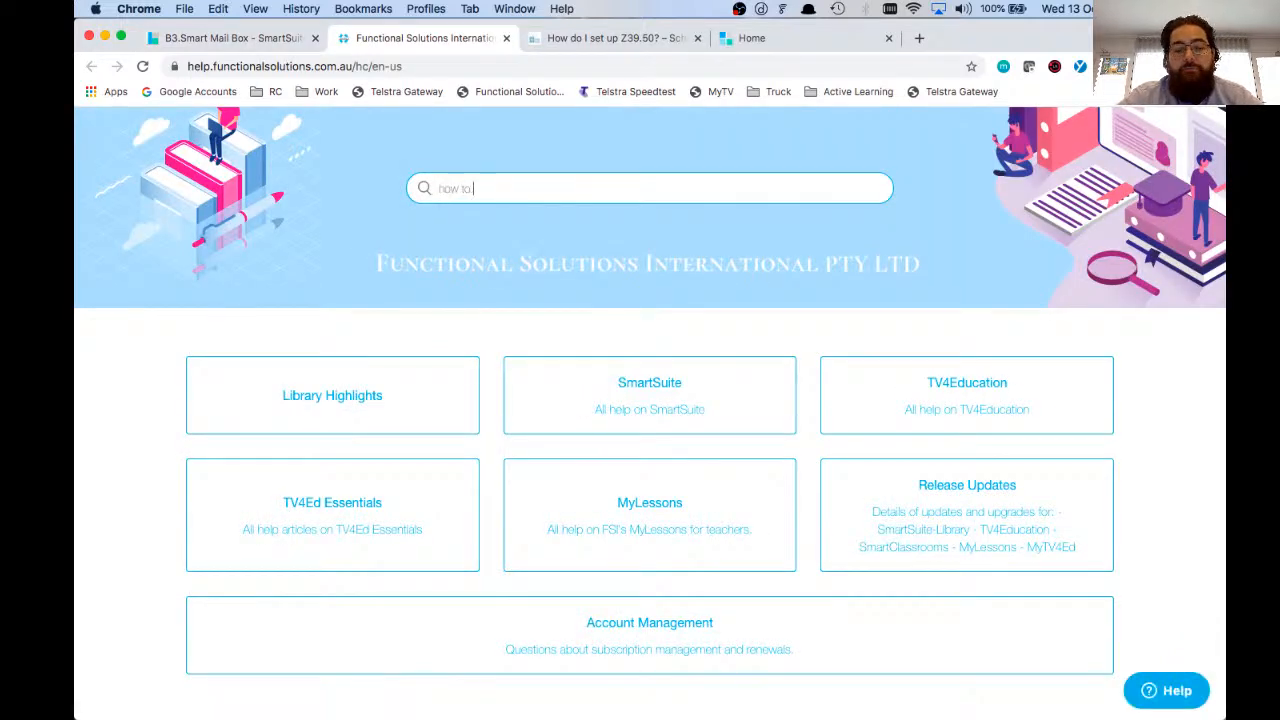
text(reate kits)
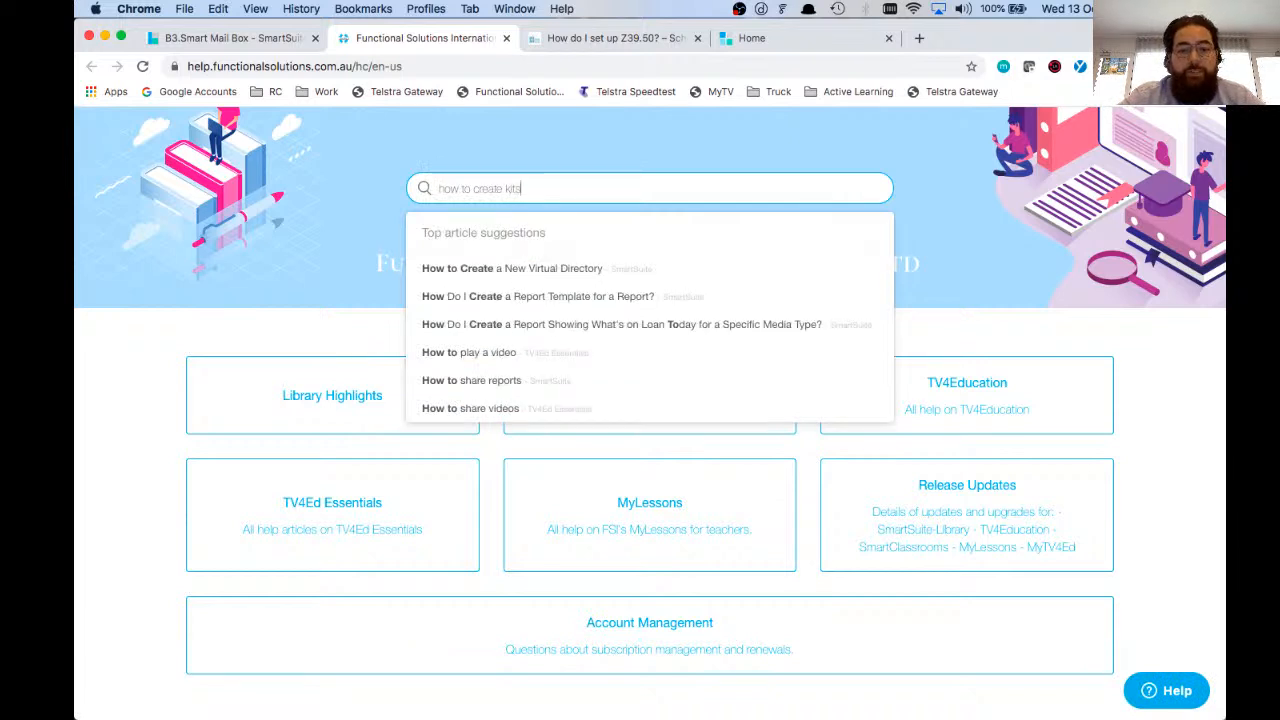
key(Return)
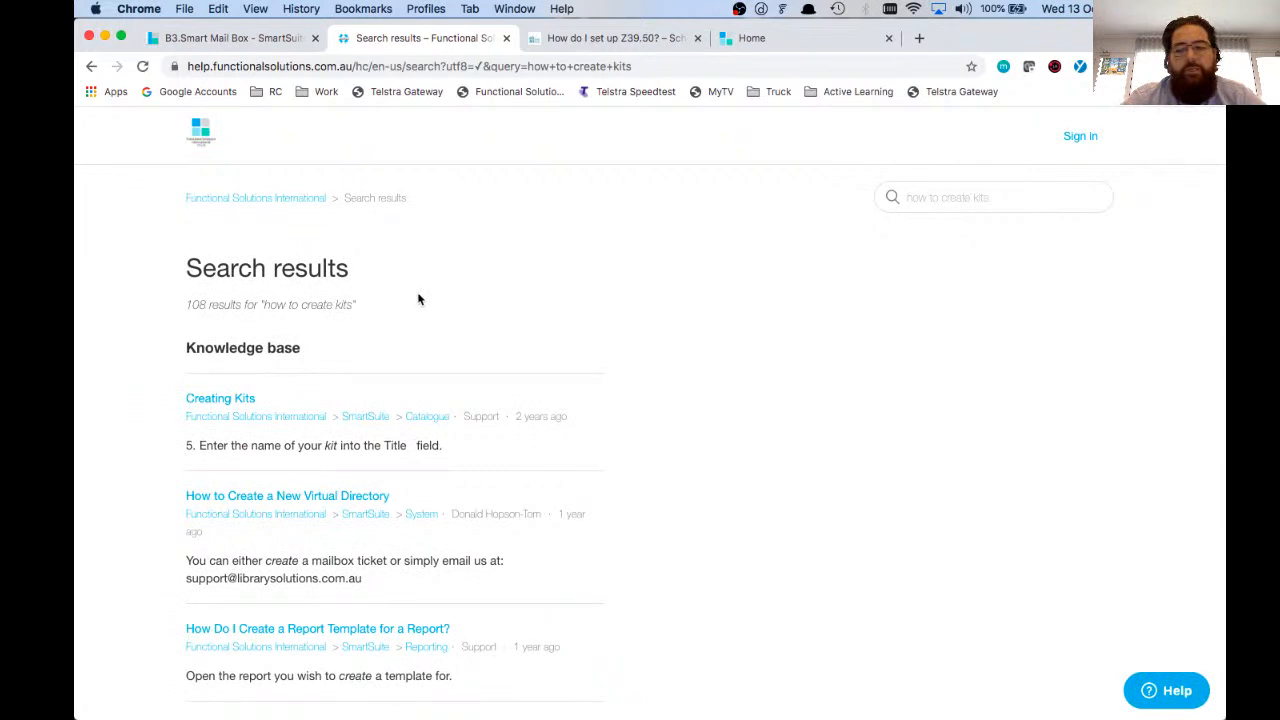
Step: Open the SmartSuite Quick Start Guide from the support options, examine its contents and loaning instructions, and return to the mailbox
click(222, 39)
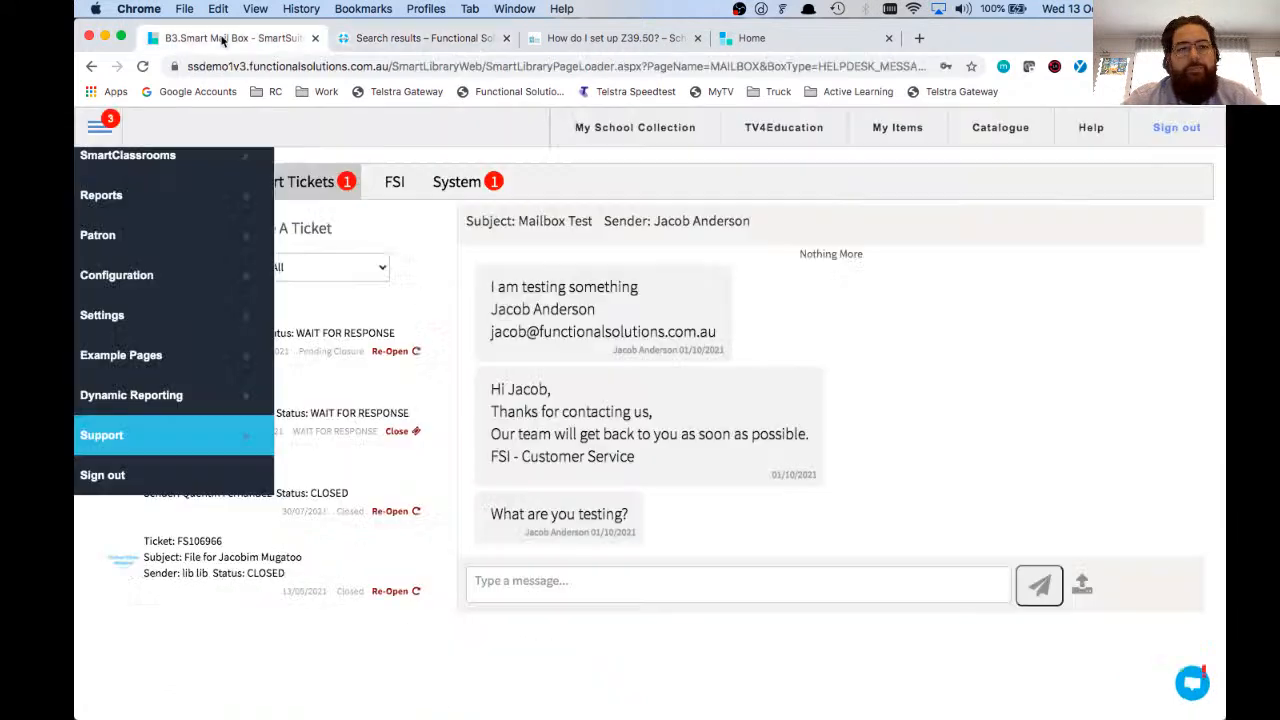
click(190, 445)
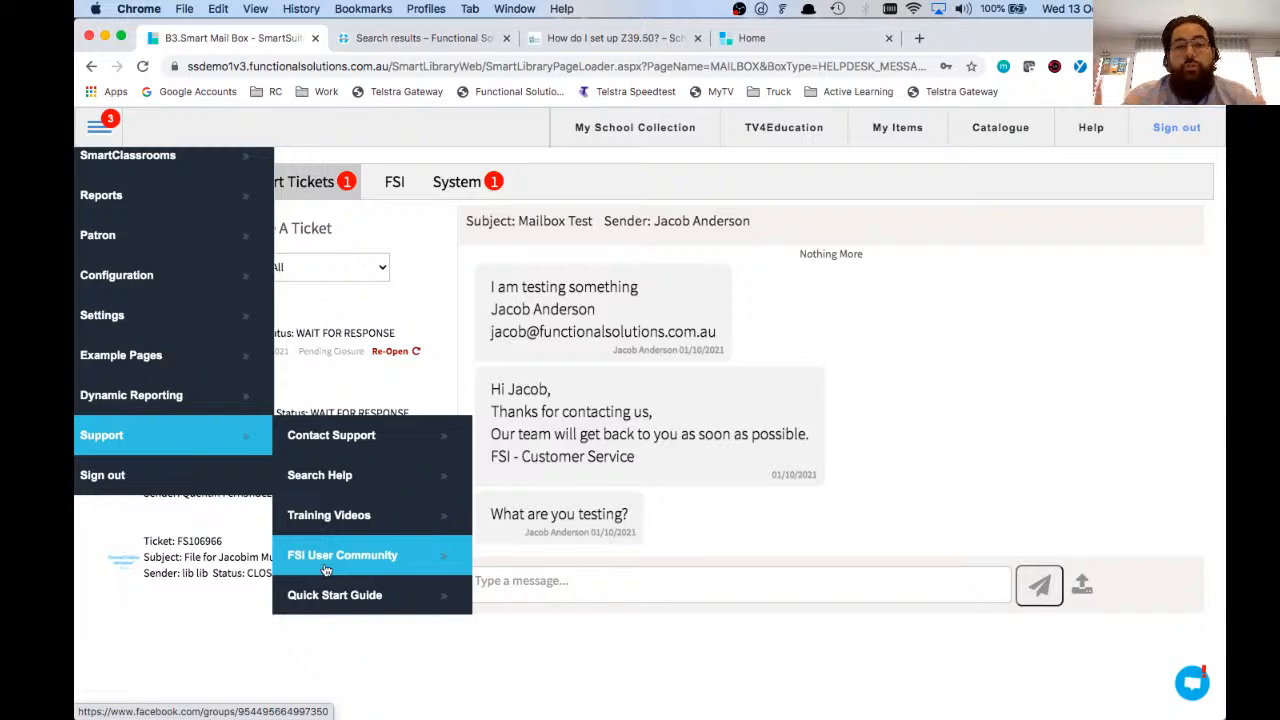
click(363, 600)
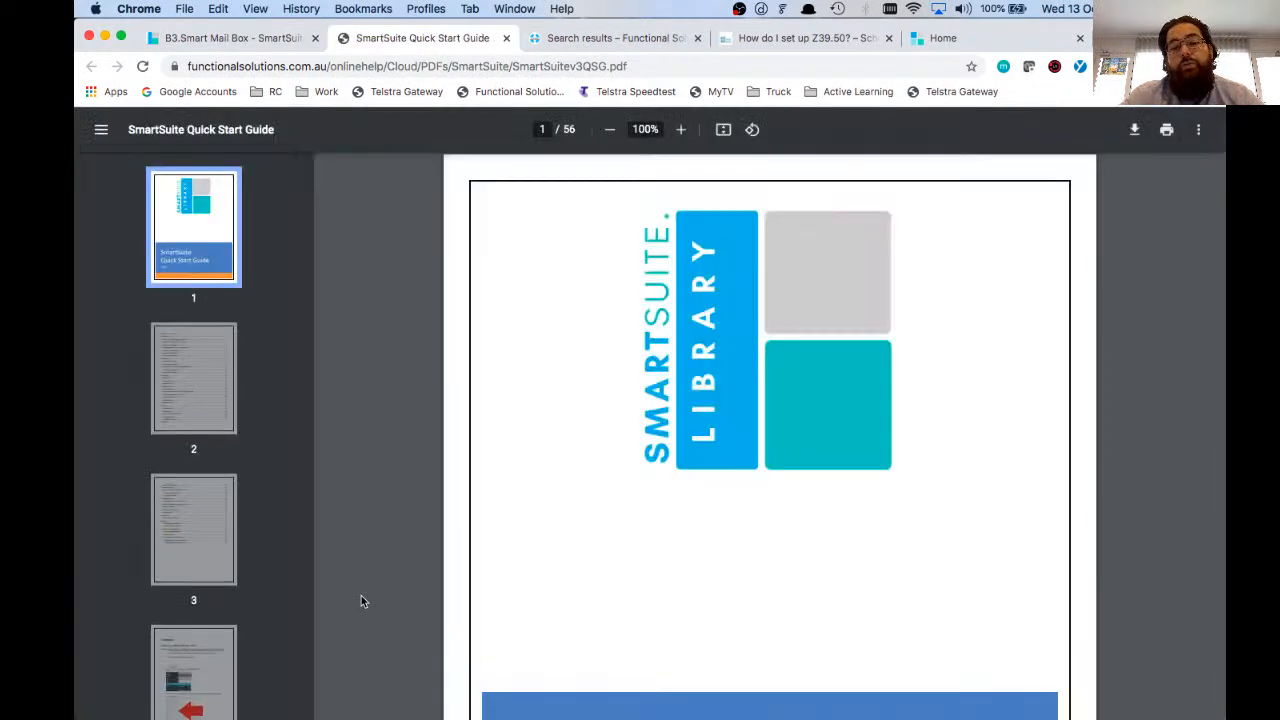
scroll(426, 391, down, 5)
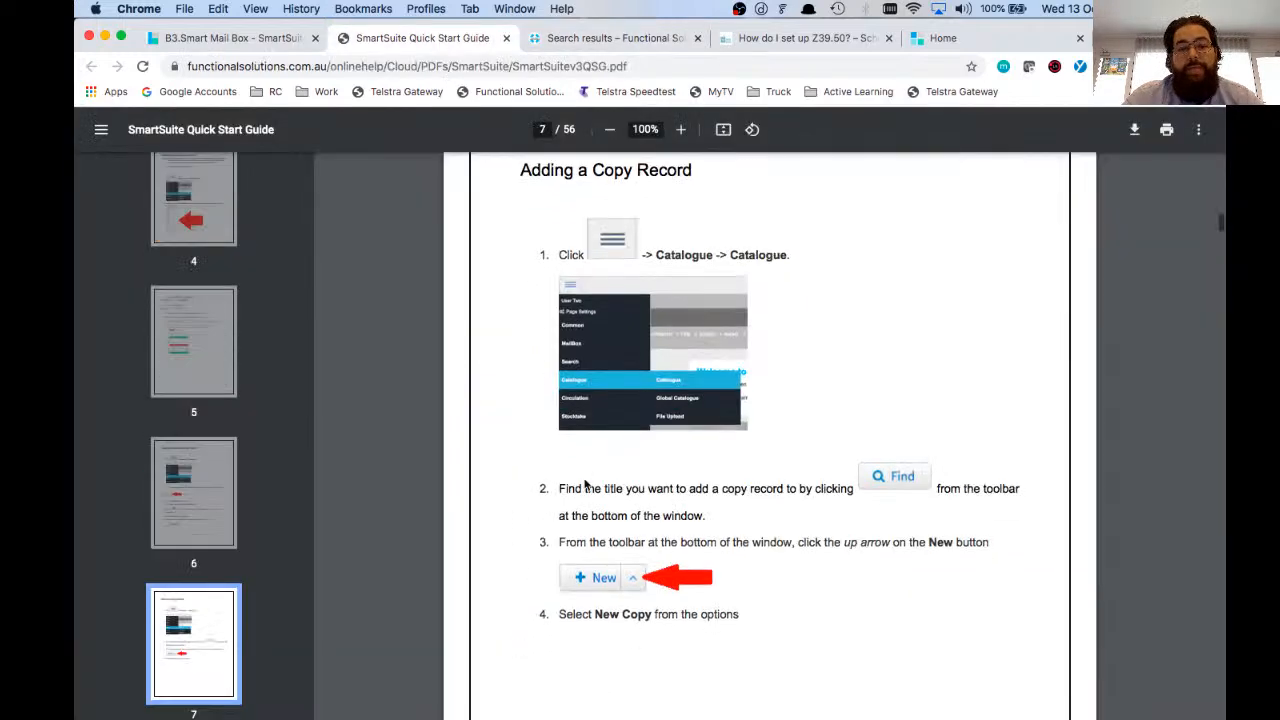
scroll(585, 485, down, 2)
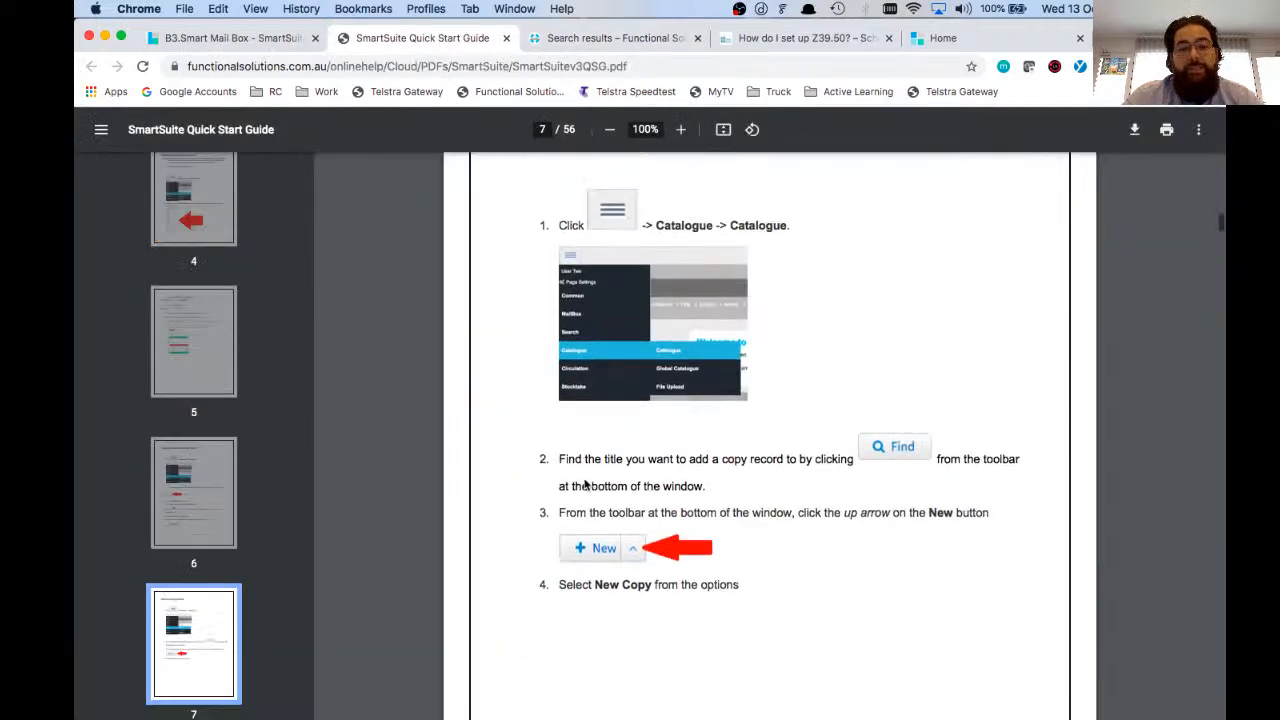
scroll(585, 485, up, 2)
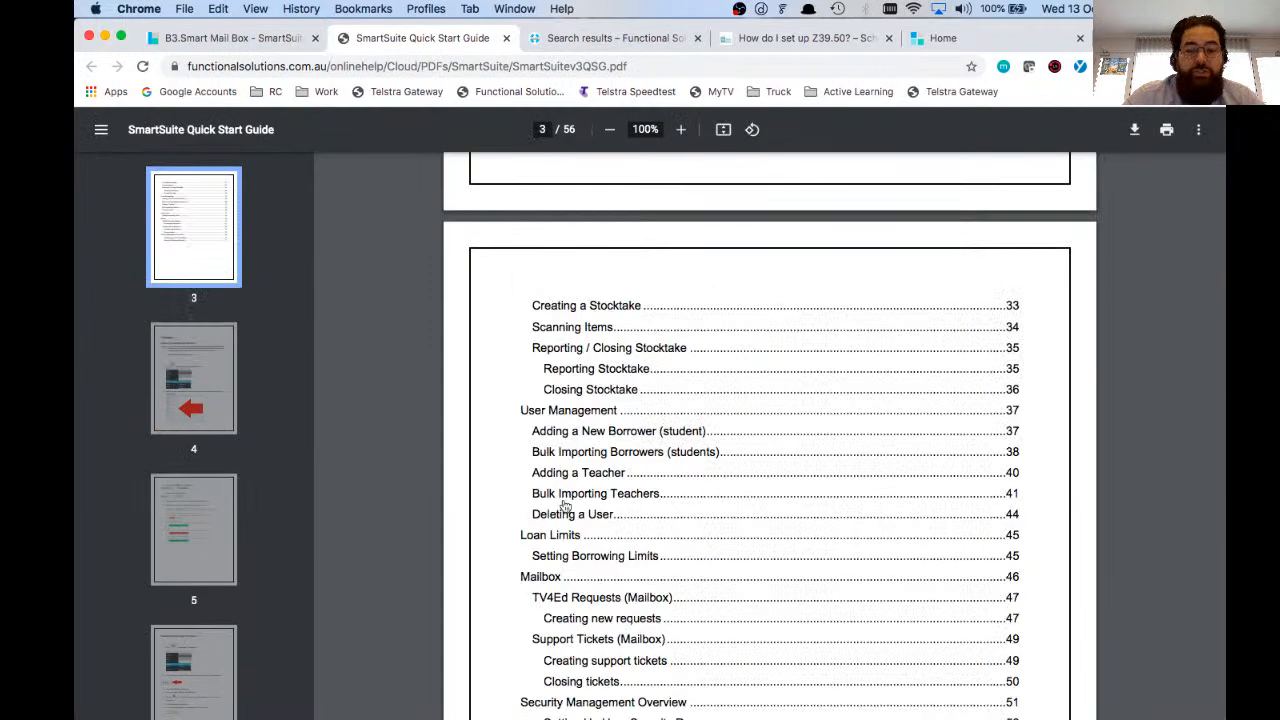
scroll(565, 507, up, 1)
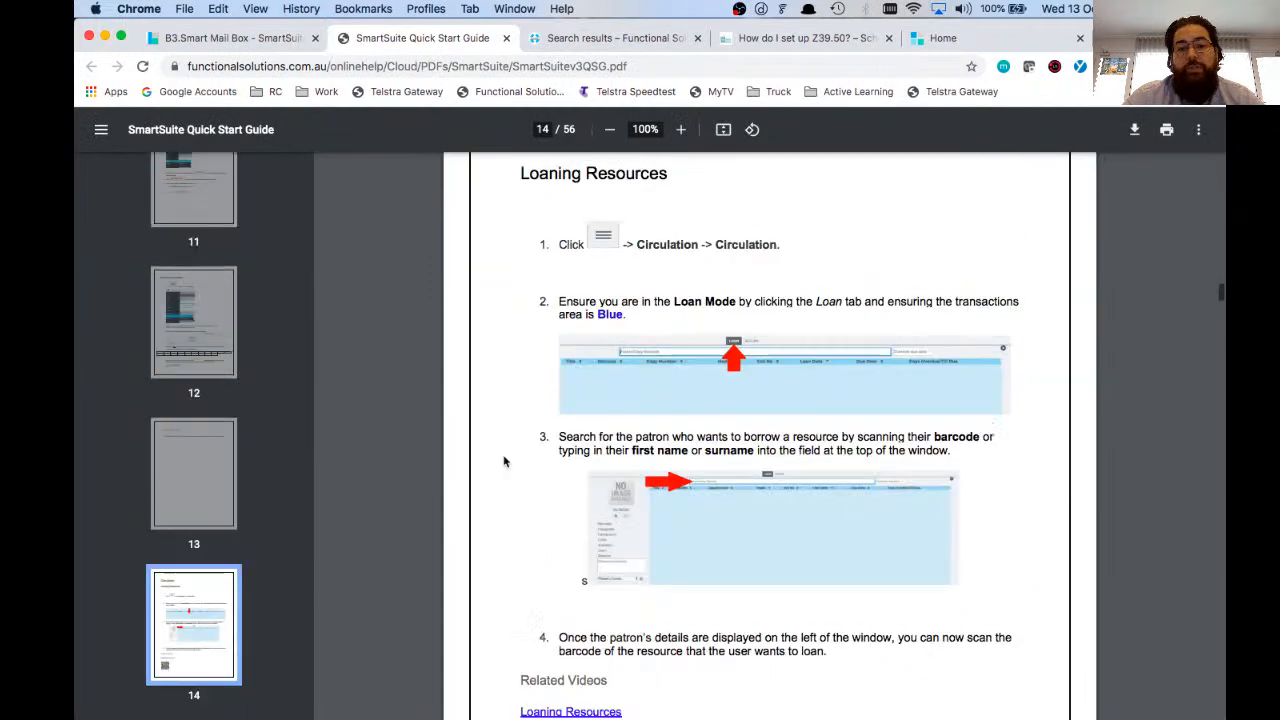
scroll(503, 459, down, 2)
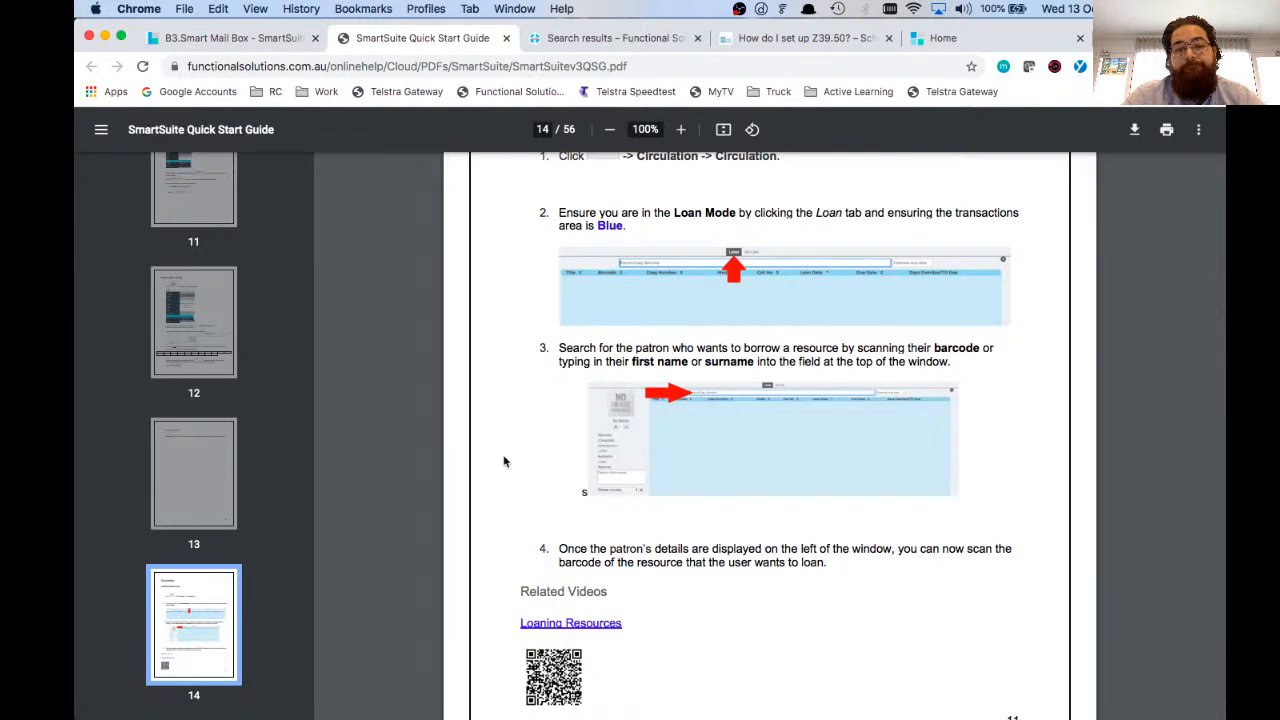
click(263, 38)
click(317, 127)
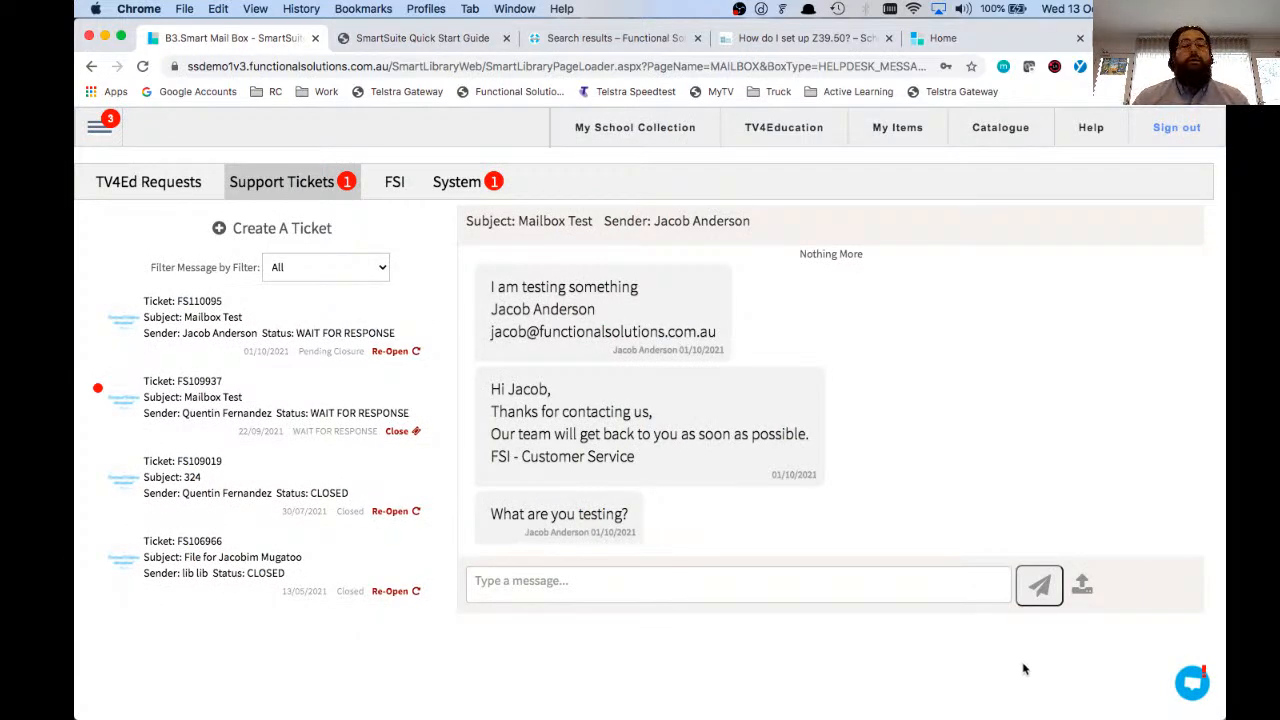
Step: Open the FSI support chat and send the message "Hey Guys, can you please help me to create a kit"
click(1190, 684)
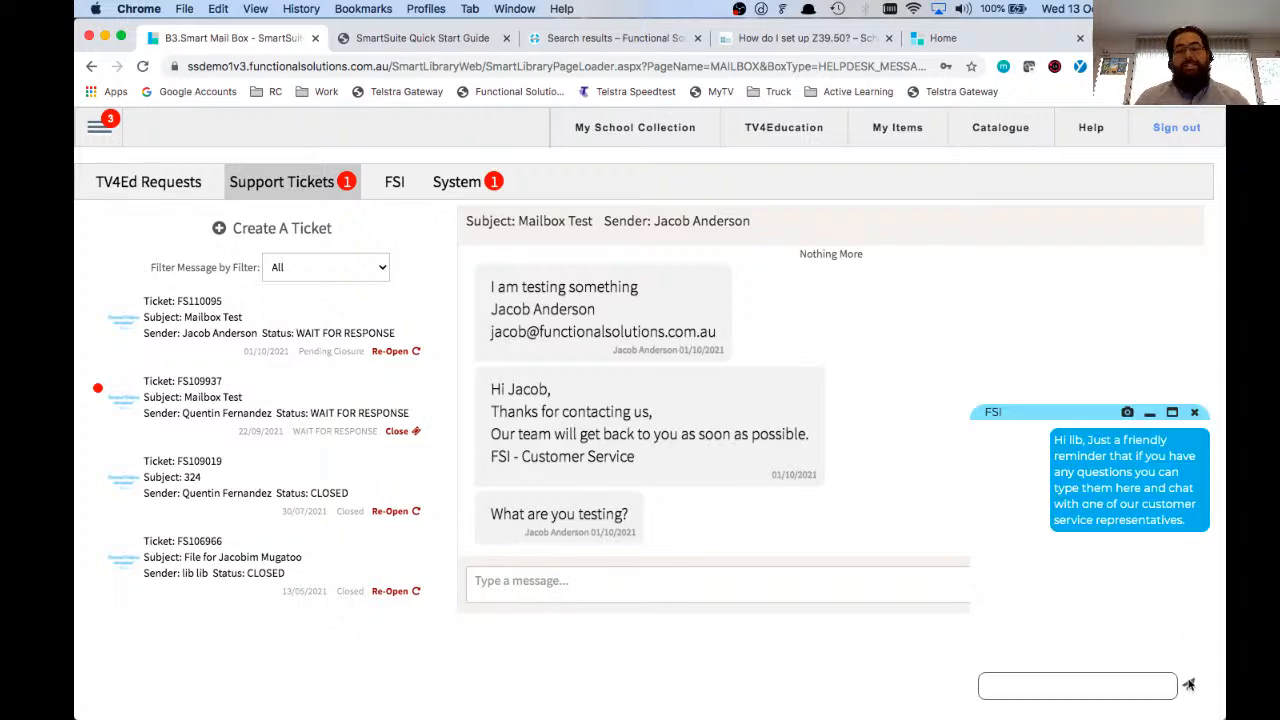
click(1132, 688)
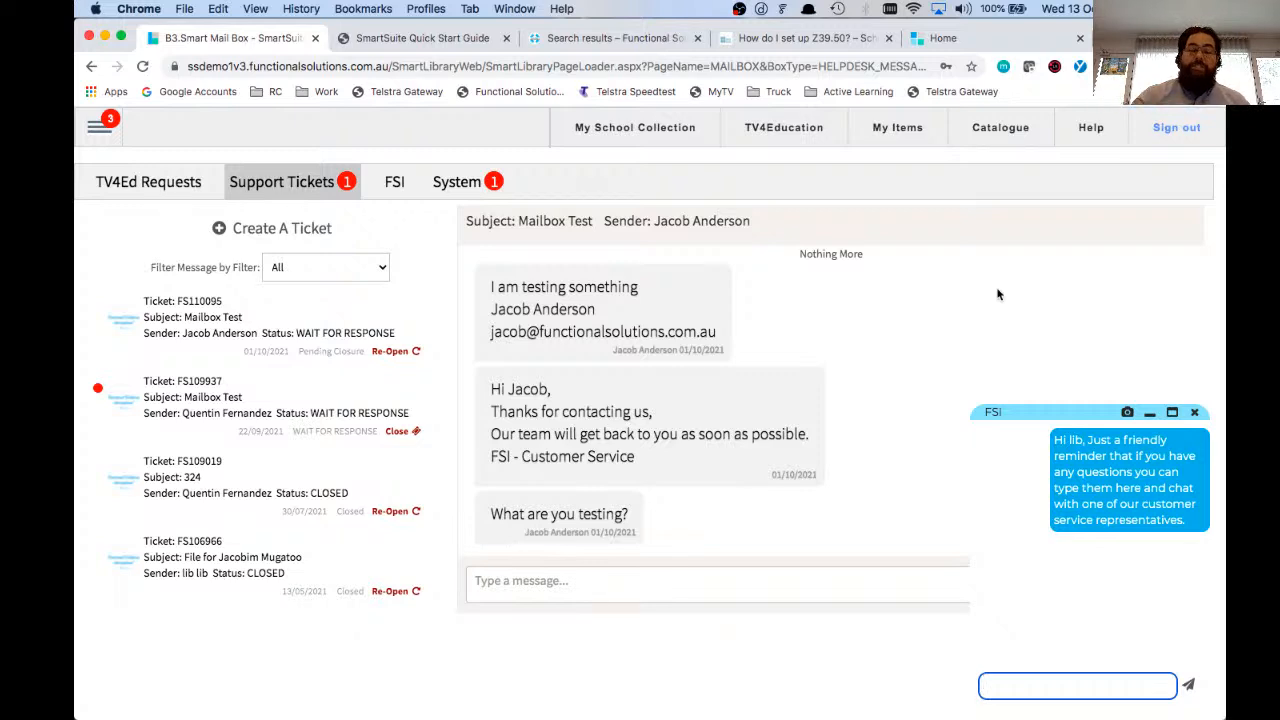
text(Hey Guys, can y)
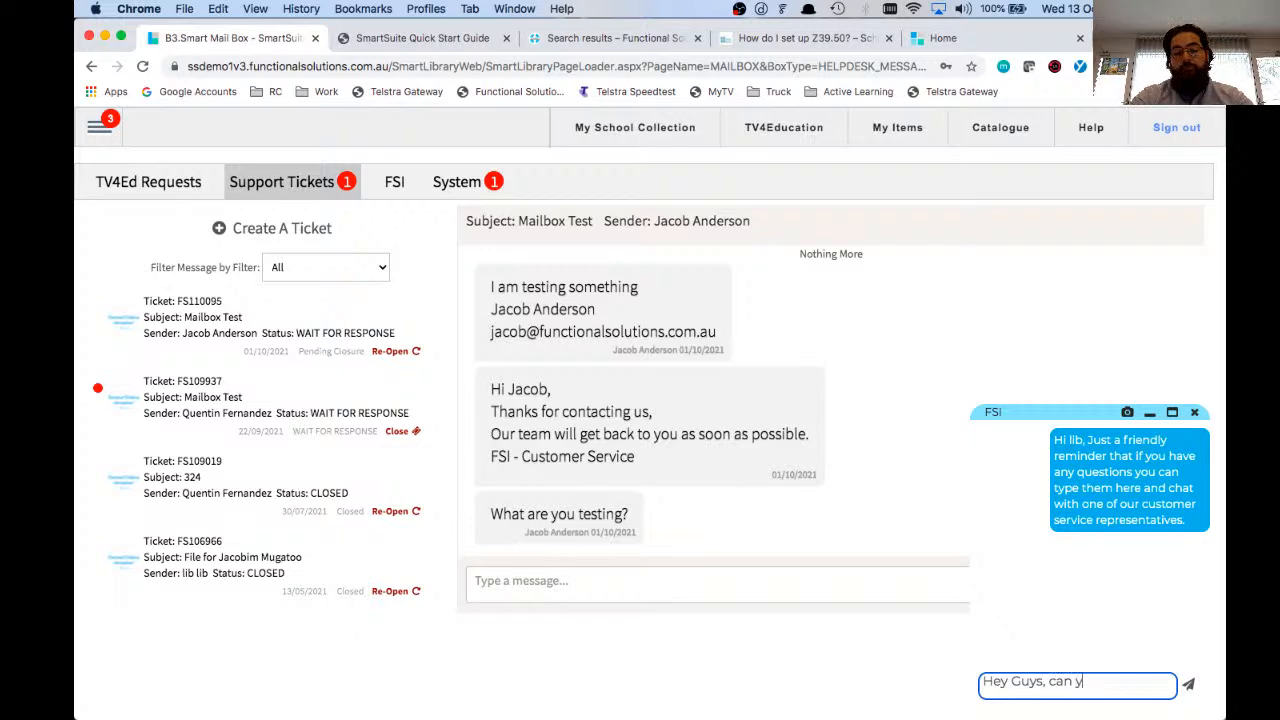
text(ou please help me)
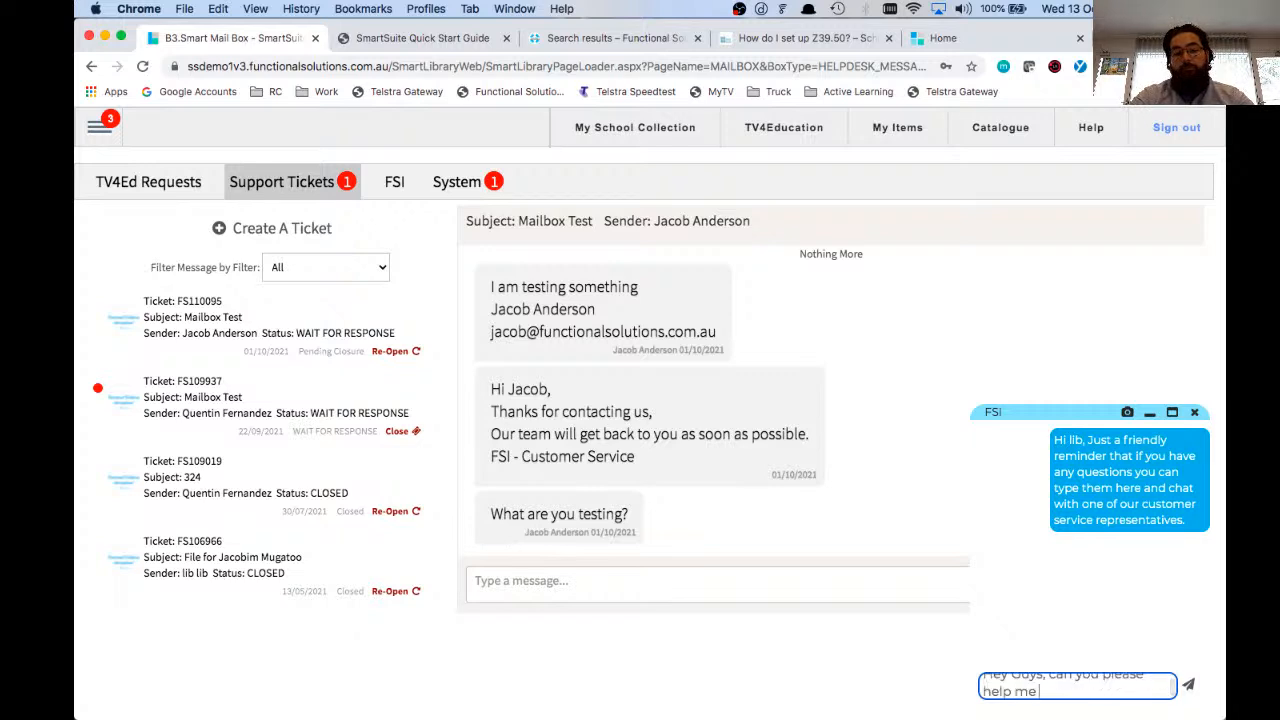
text( to create a kit)
key(Return)
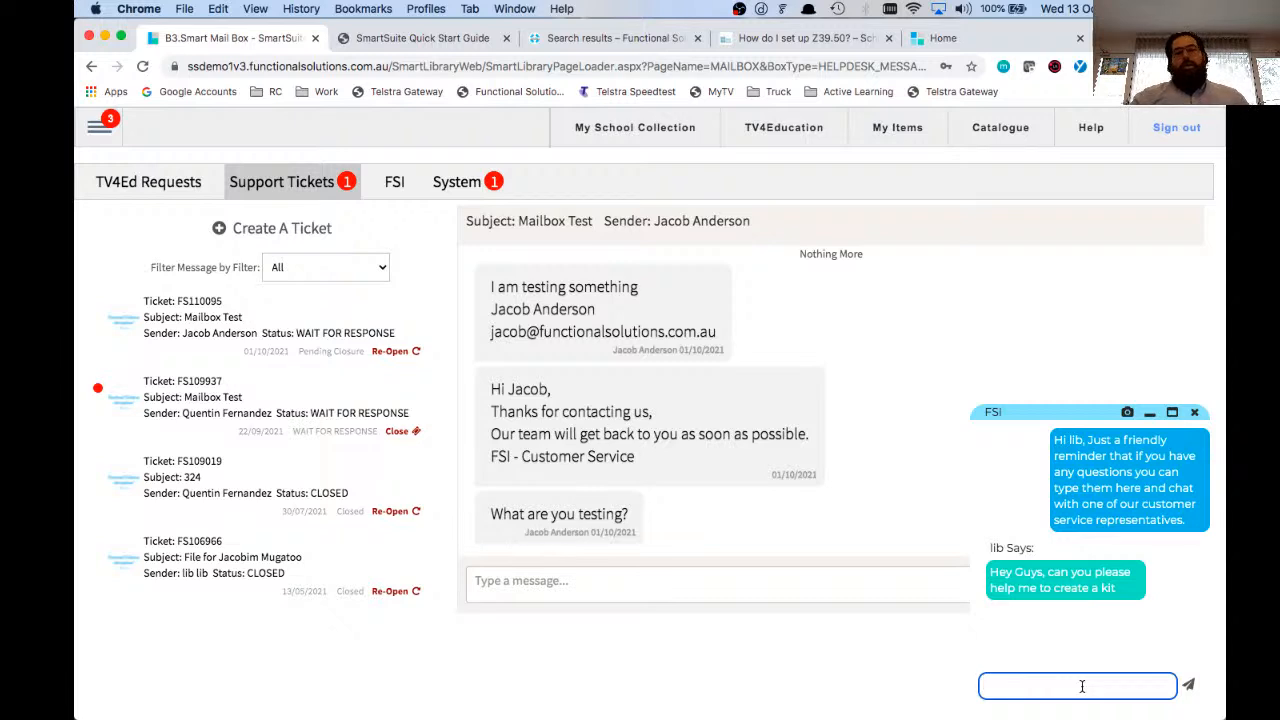
Step: Go to the search page for the school's collection
click(99, 124)
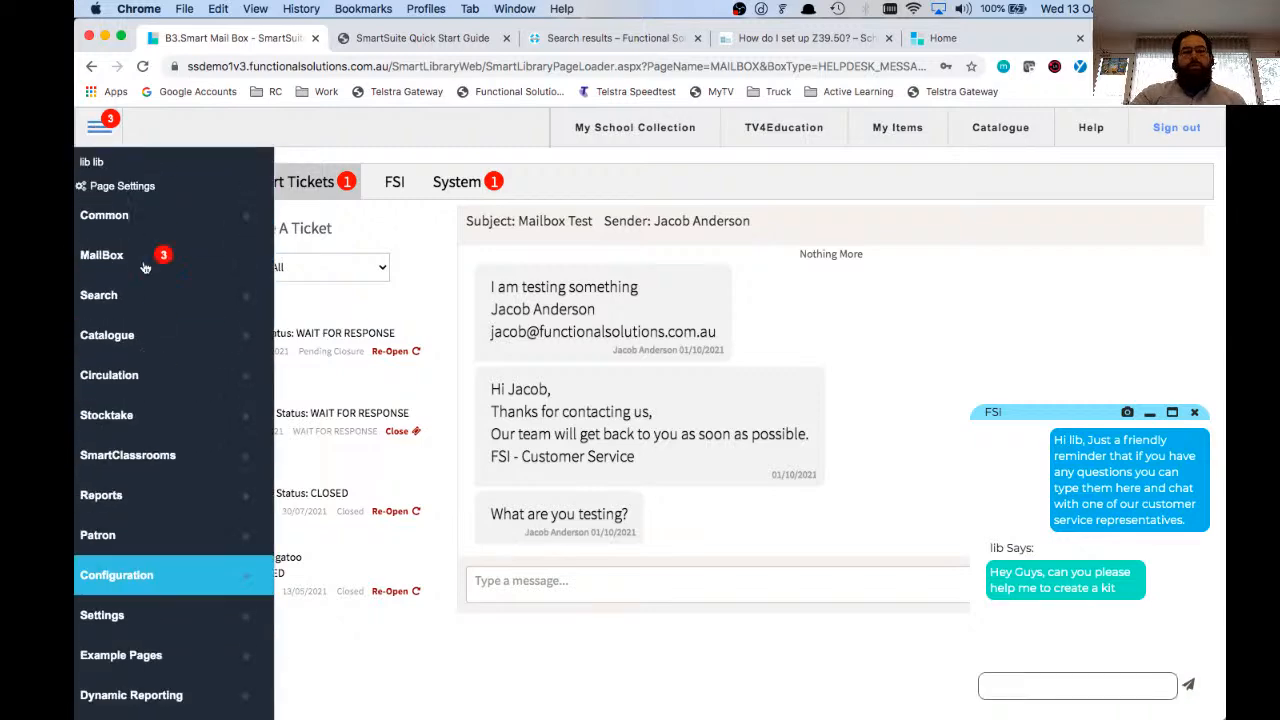
click(110, 295)
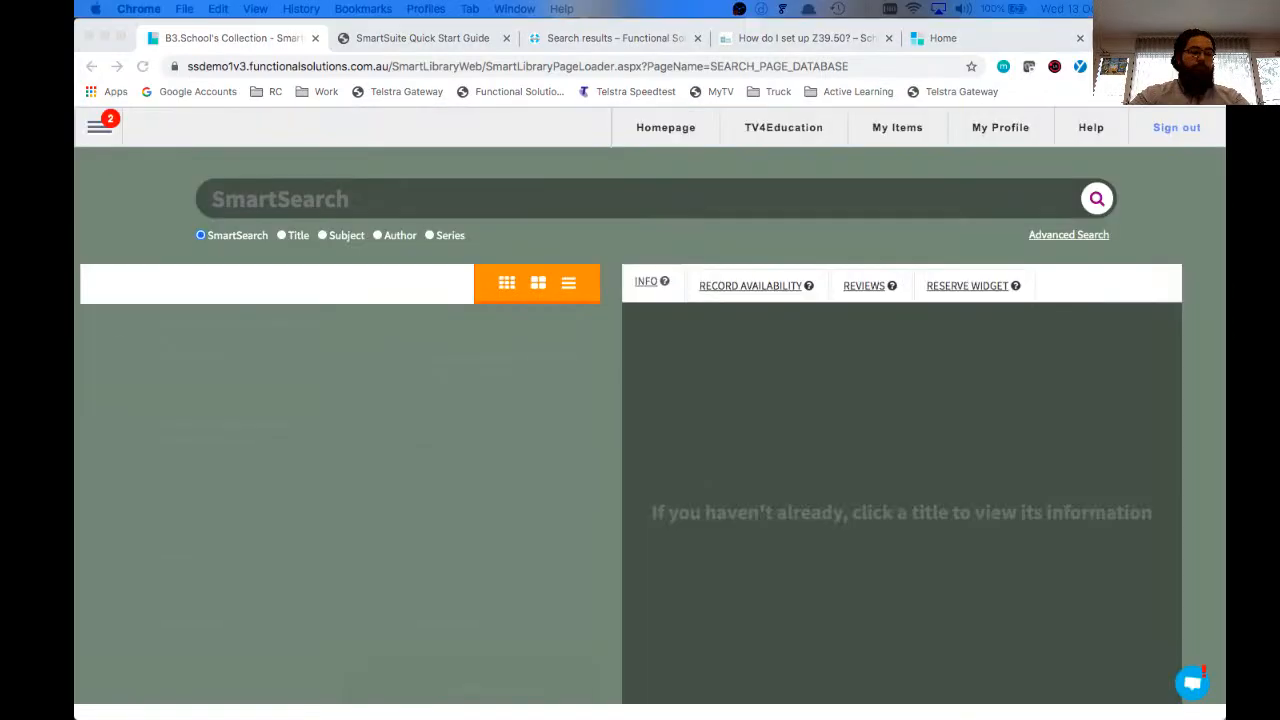